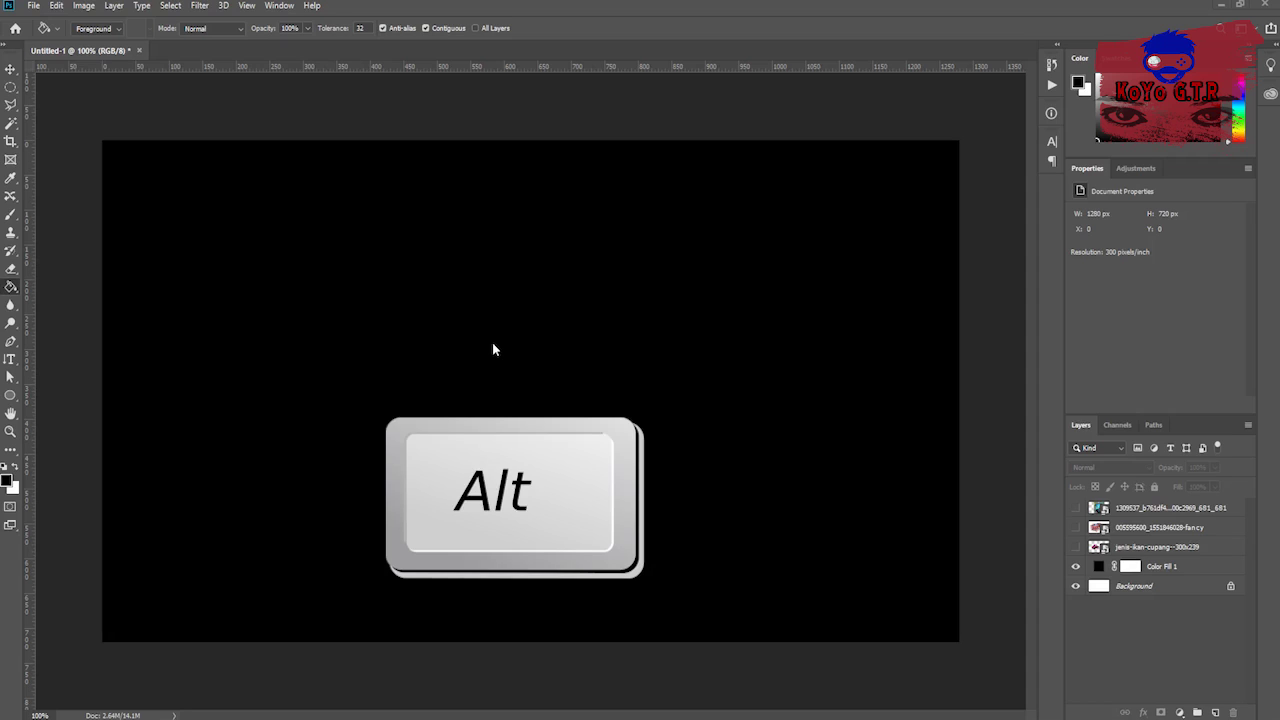
scroll(483, 383, up, 2)
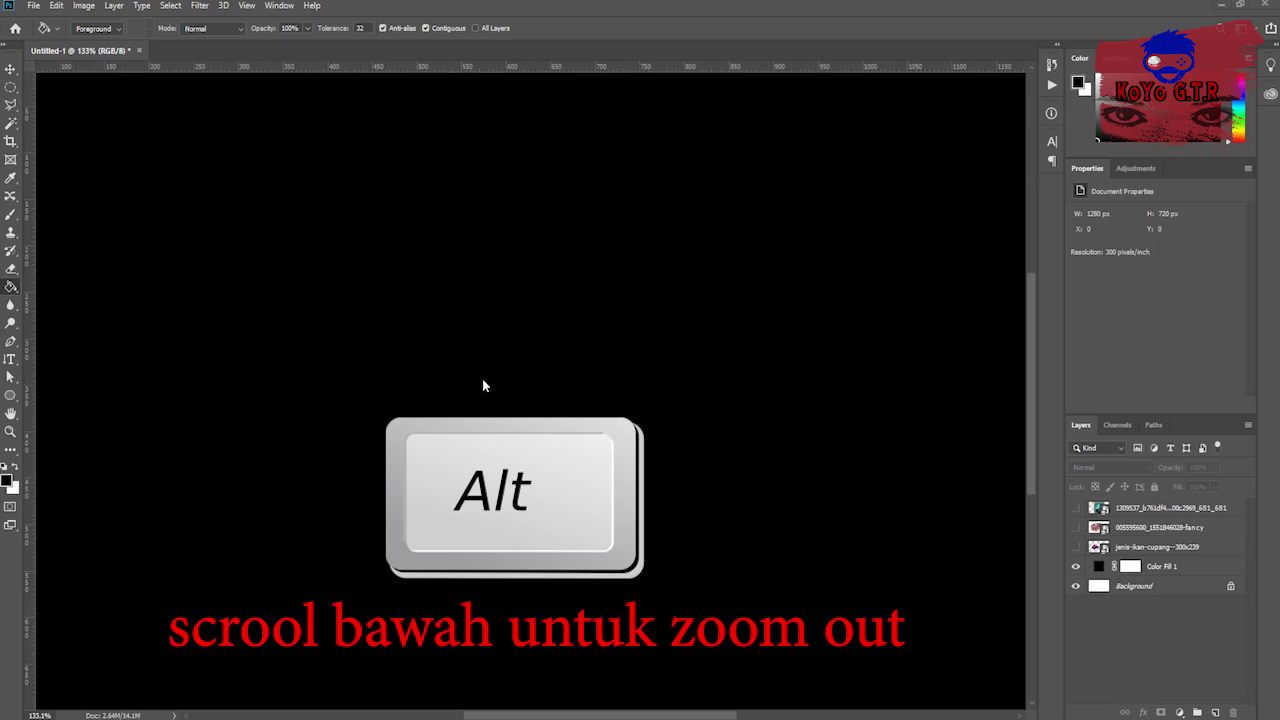
scroll(483, 383, down, 2)
scroll(483, 383, down, 1)
scroll(483, 383, down, 1)
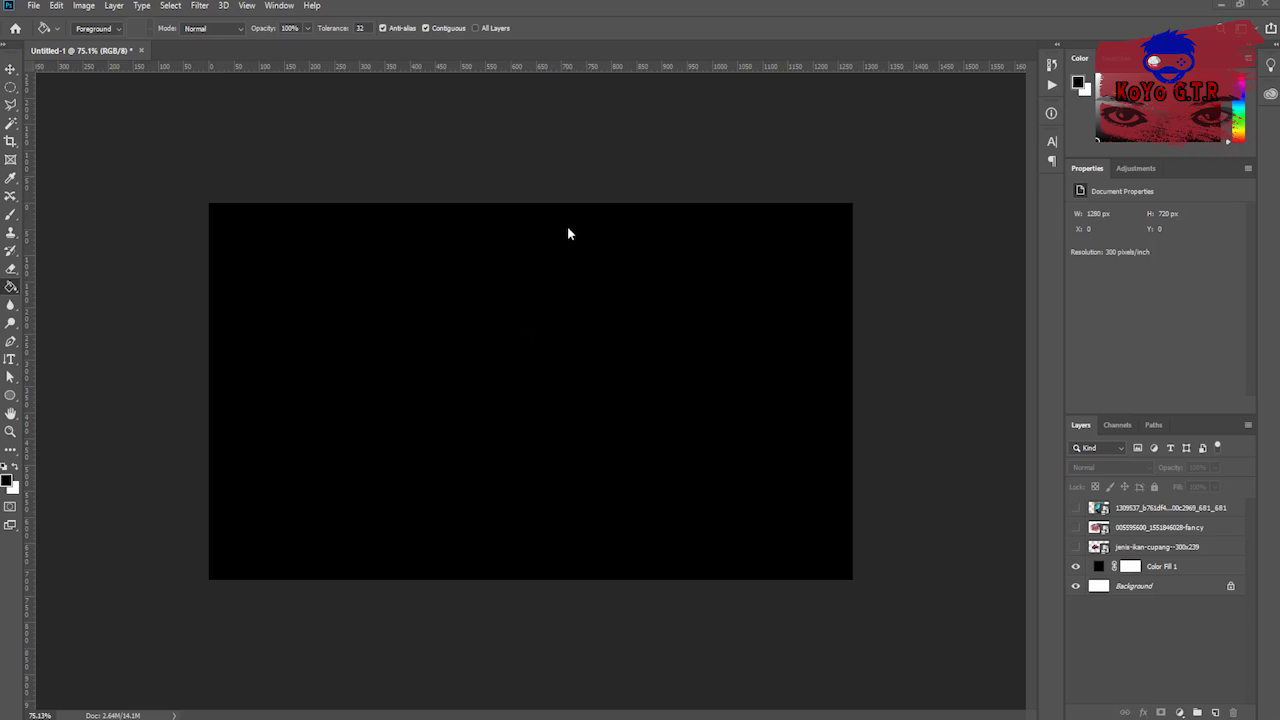
key(f)
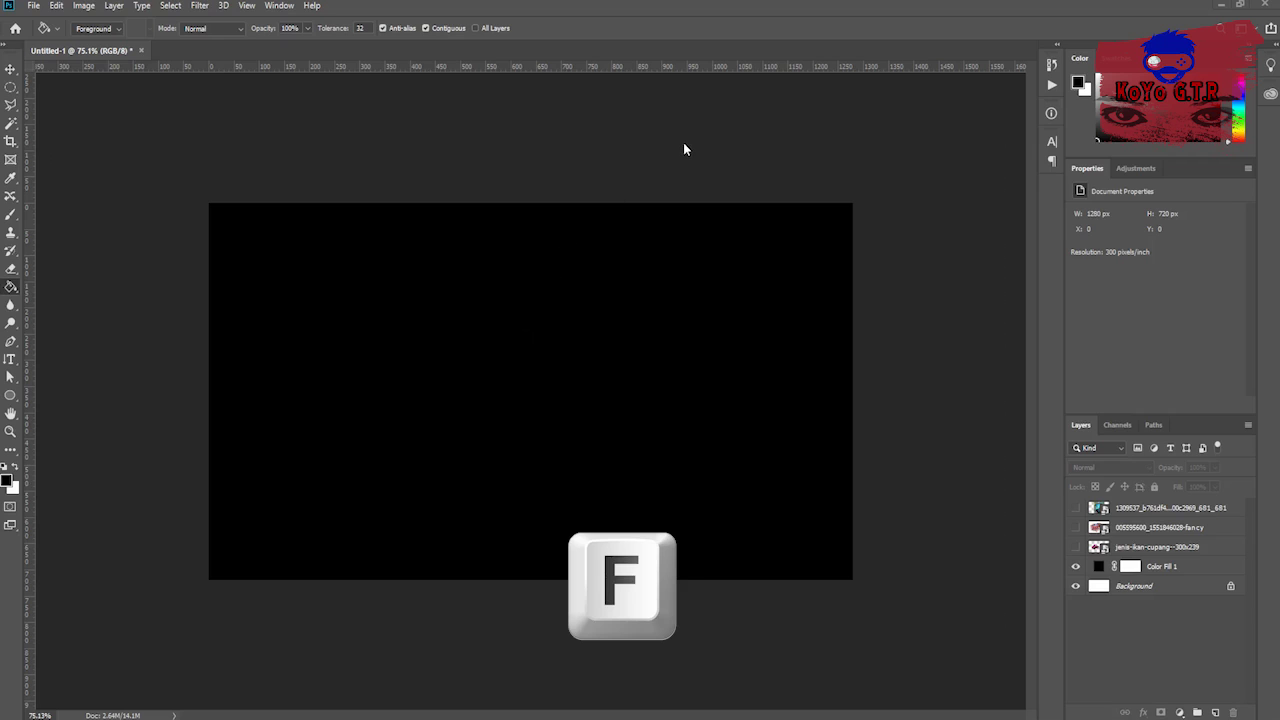
key(f)
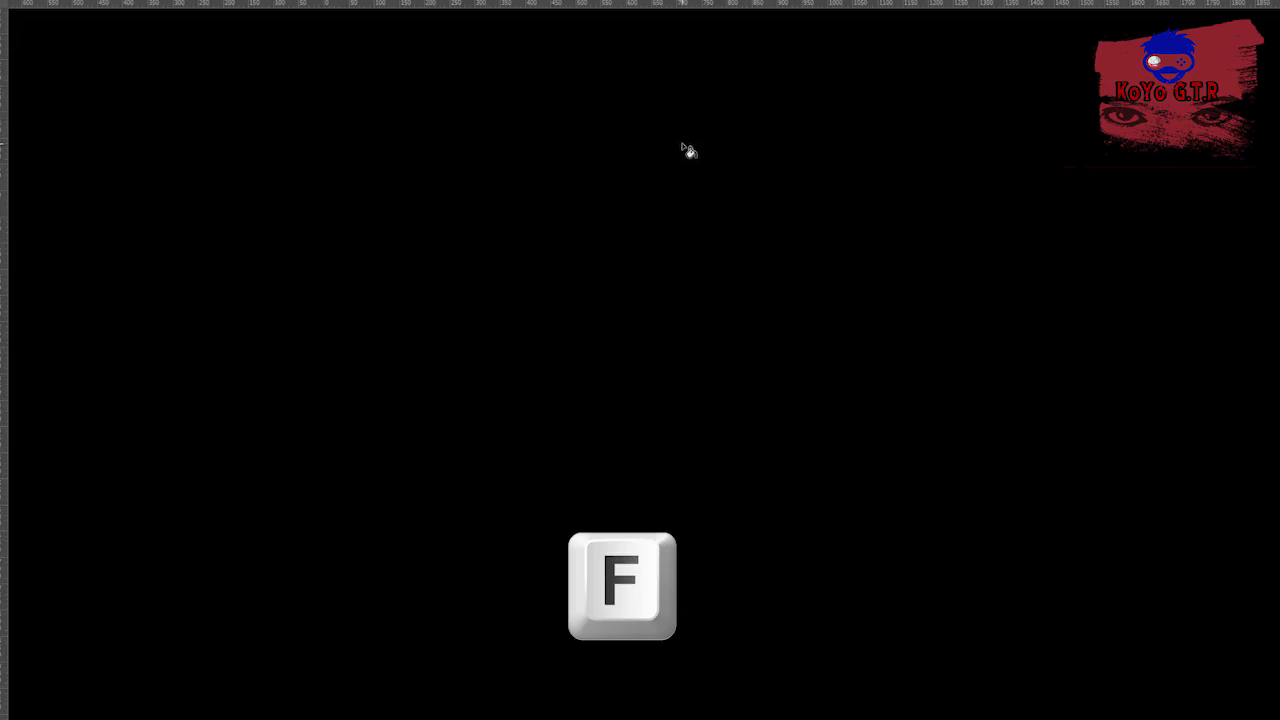
key(f)
key(f)
key(f)
key(f)
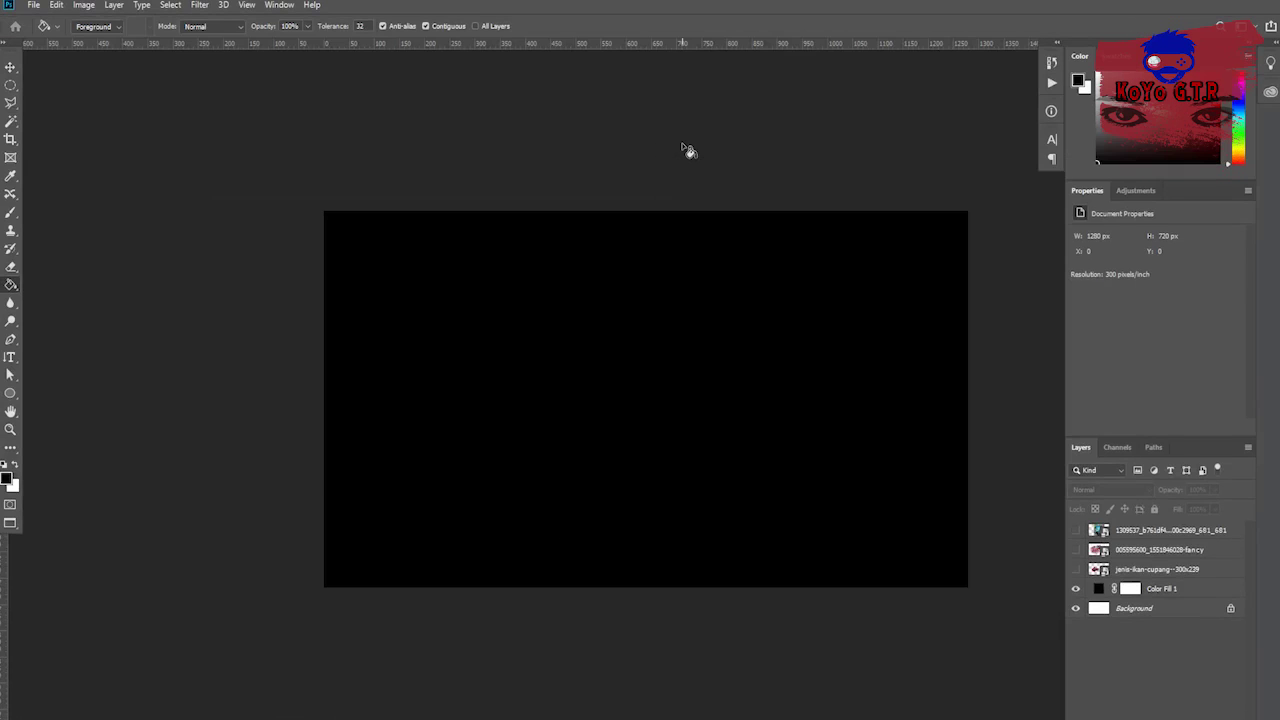
key(f)
key(f)
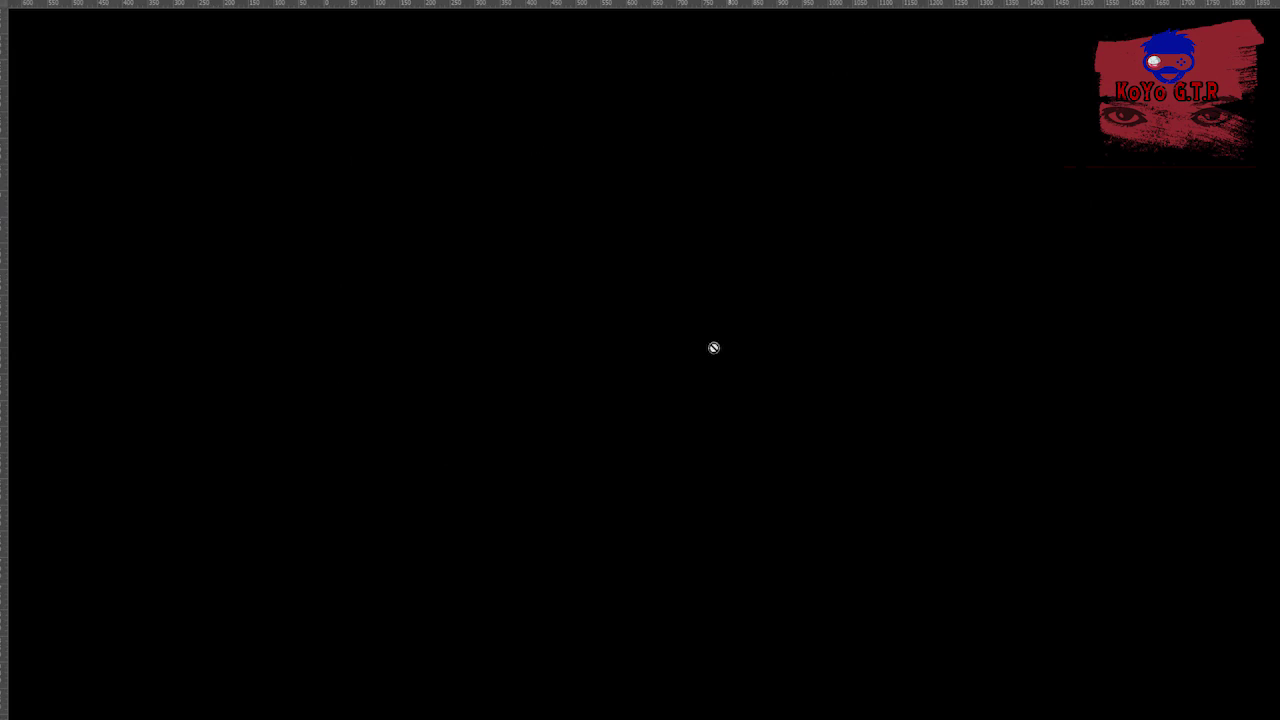
key(f)
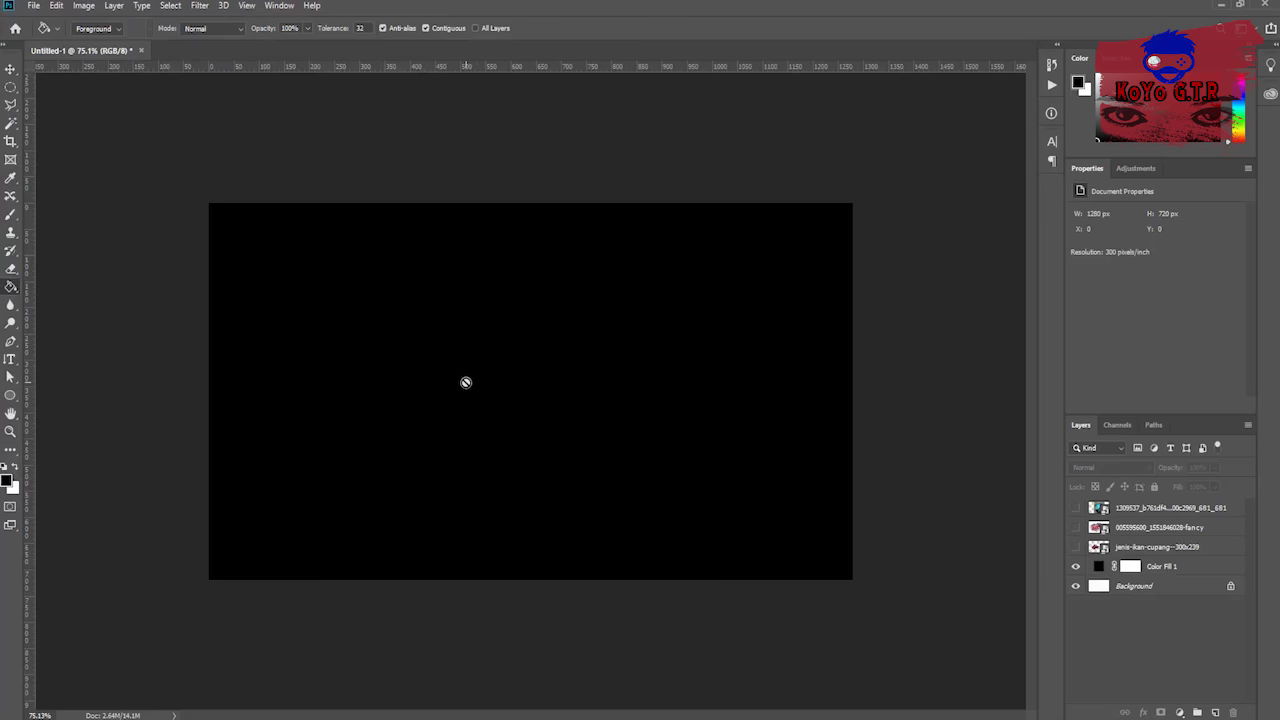
key(ctrl+alt+0)
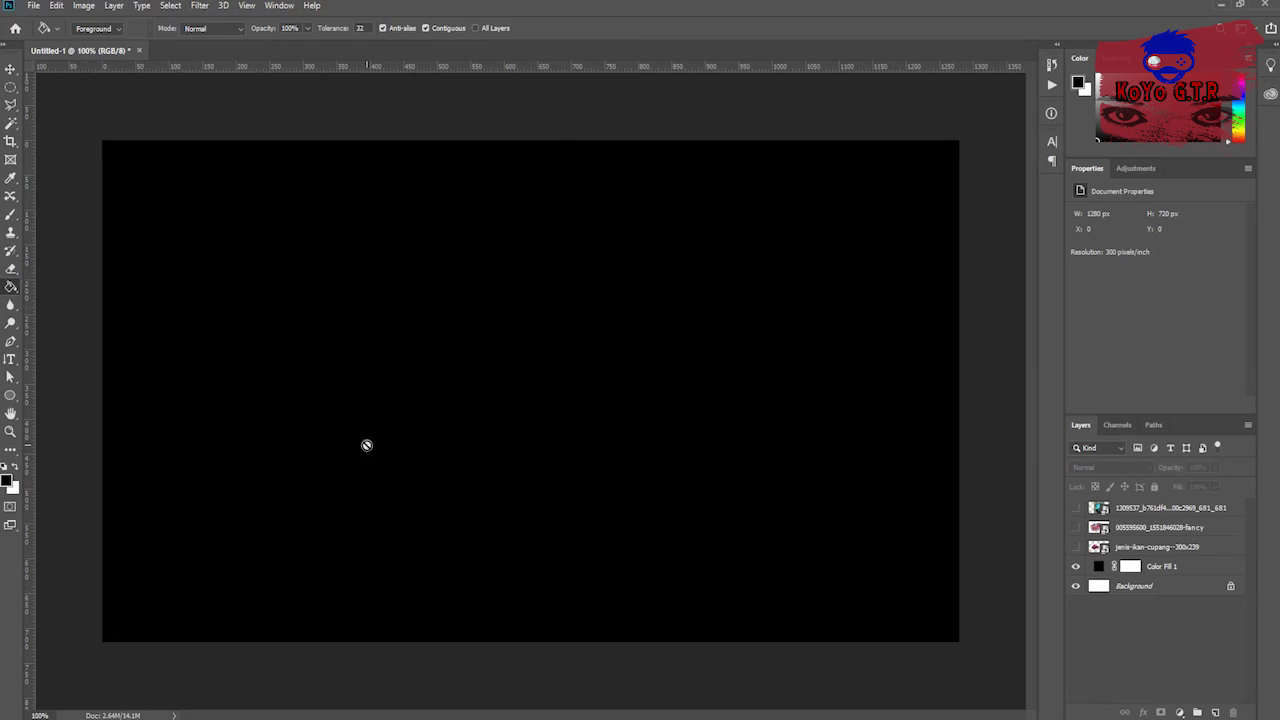
key(ctrl+0)
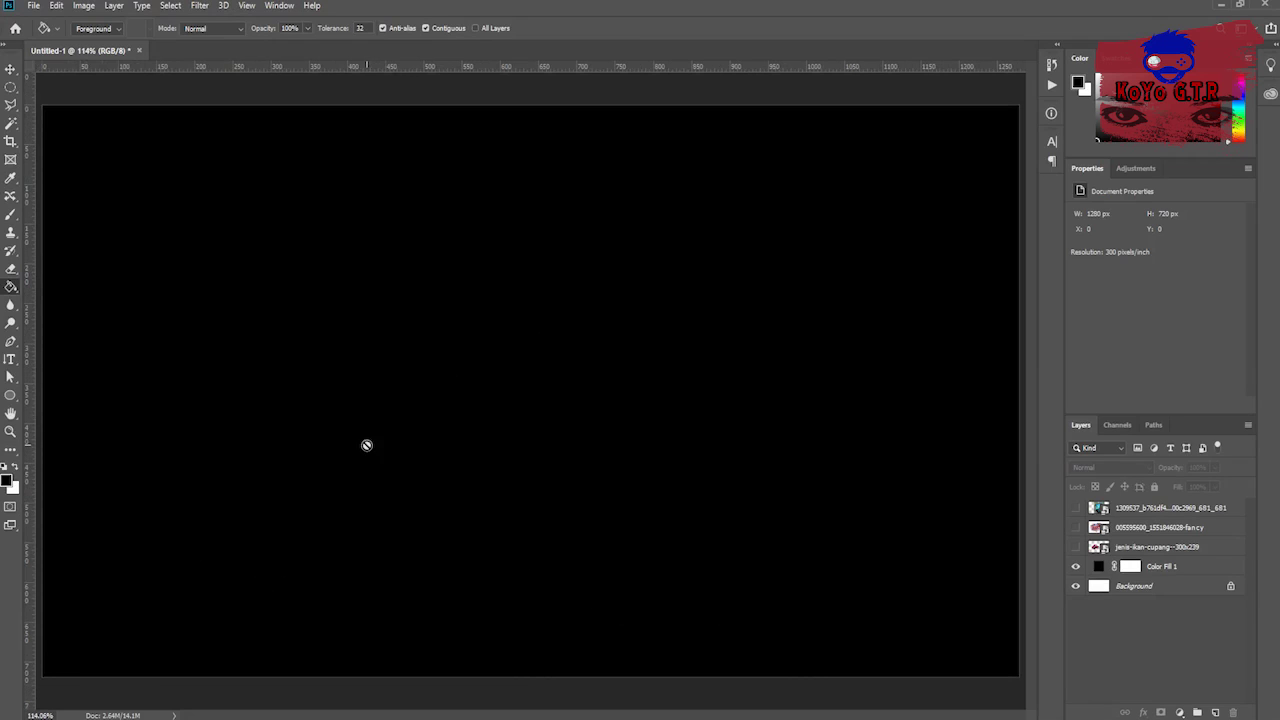
key(ctrl+alt+0)
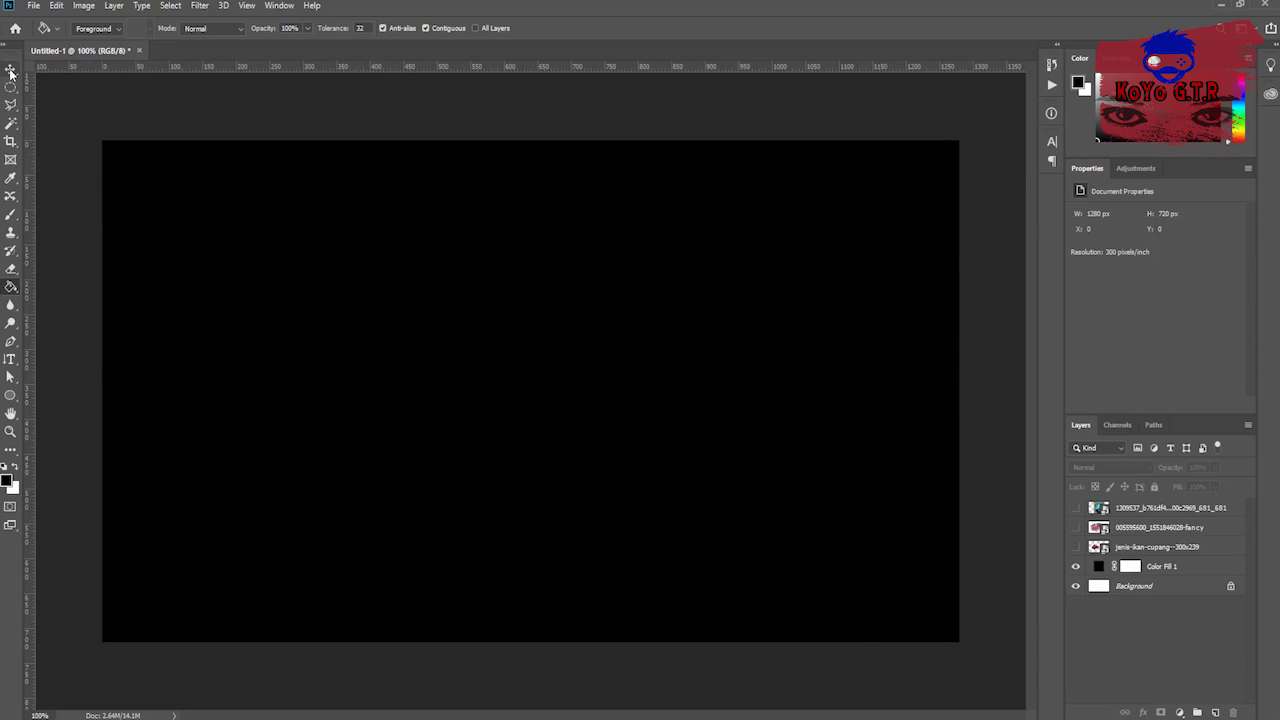
Show the jenis-ikan-cupang betta layer, drag it lower left, and draw an elliptical selection around it
key(v)
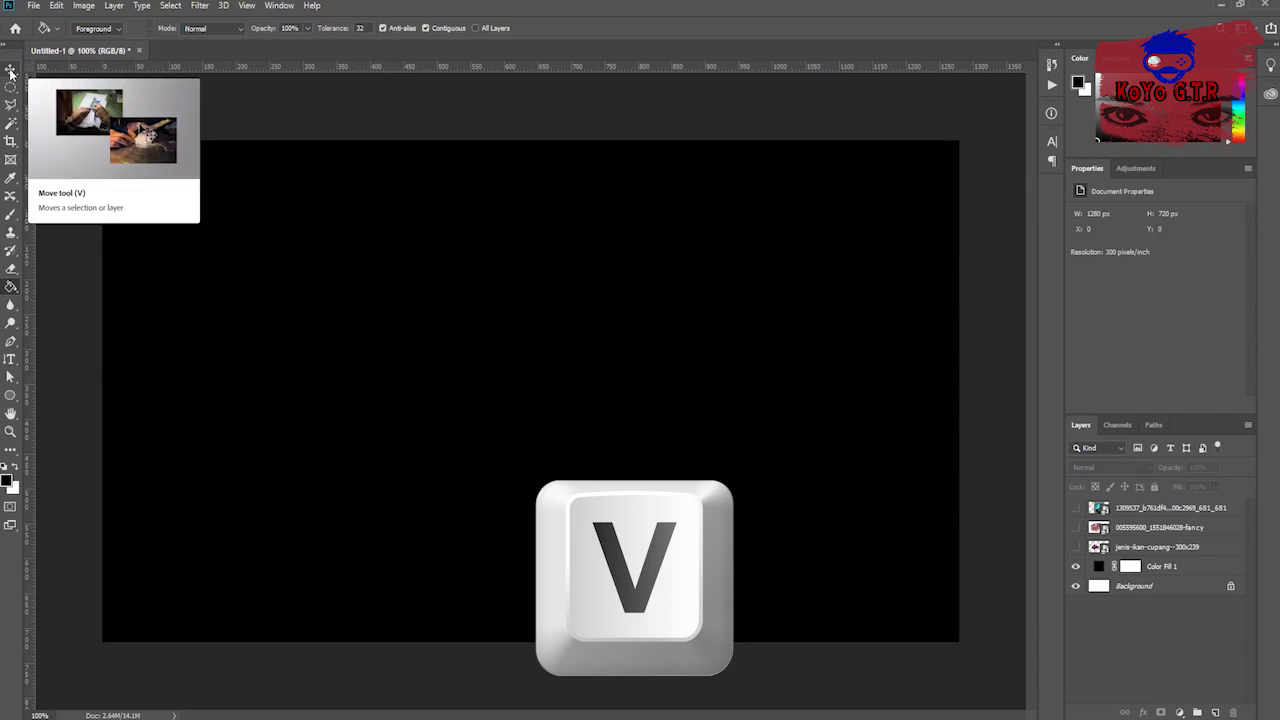
click(11, 73)
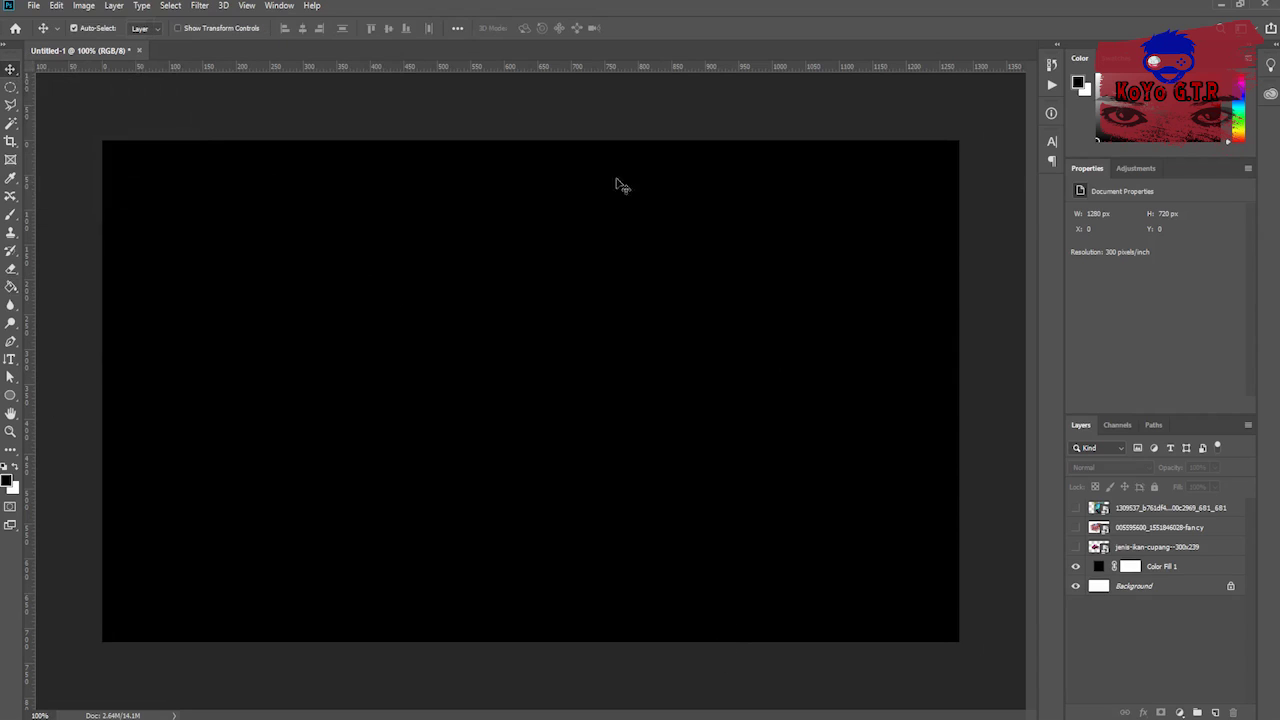
click(1076, 547)
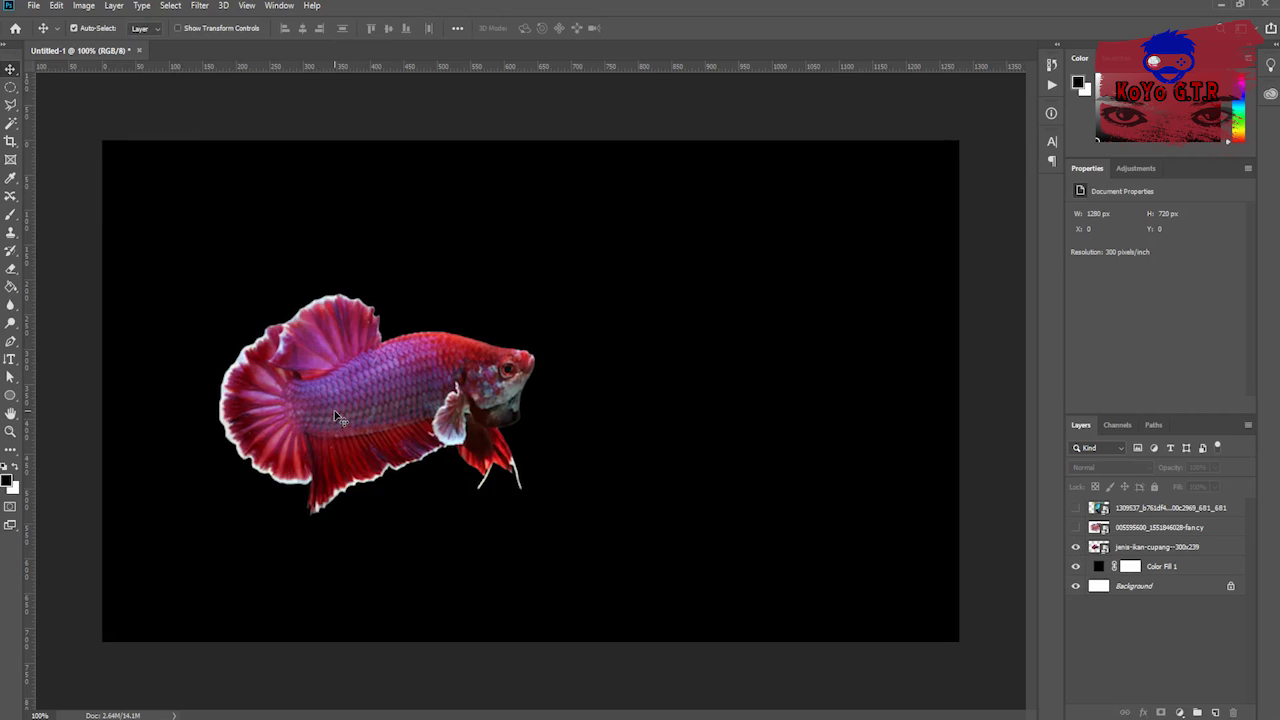
mouse_move(370, 397)
mouse_down()
mouse_move(391, 404)
mouse_move(246, 503)
mouse_up()
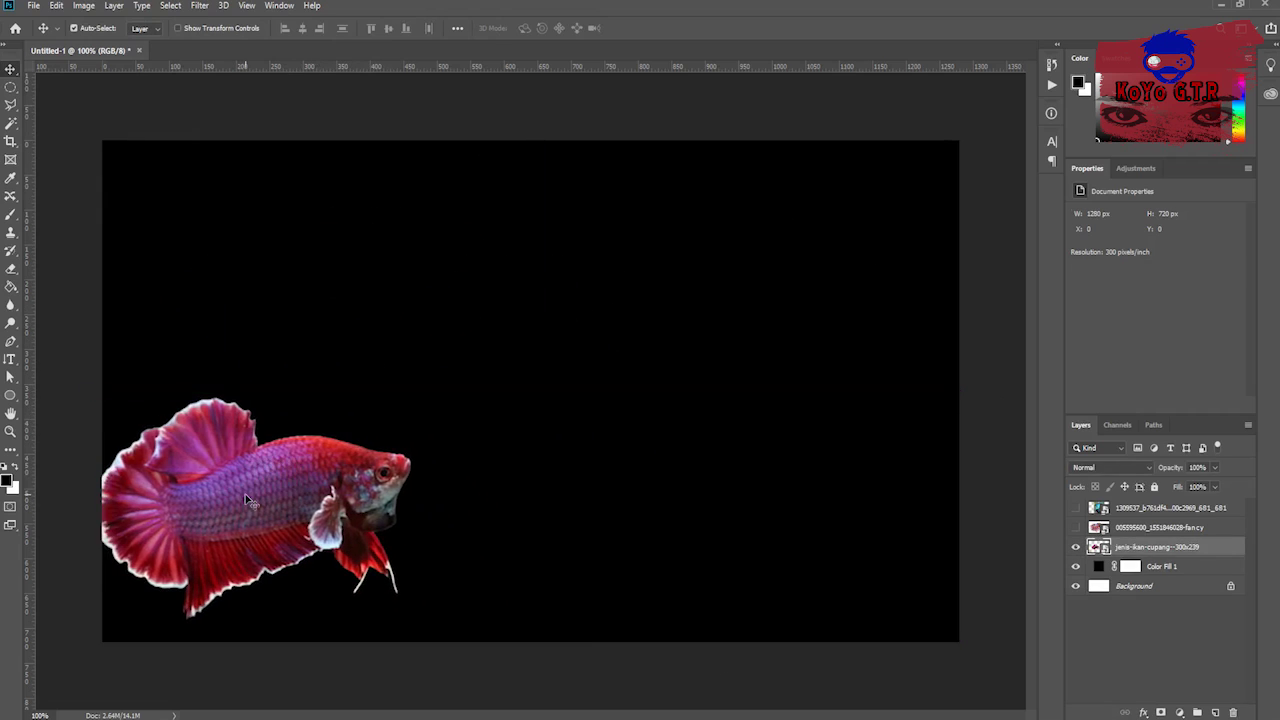
key(m)
drag(160, 295, 524, 629)
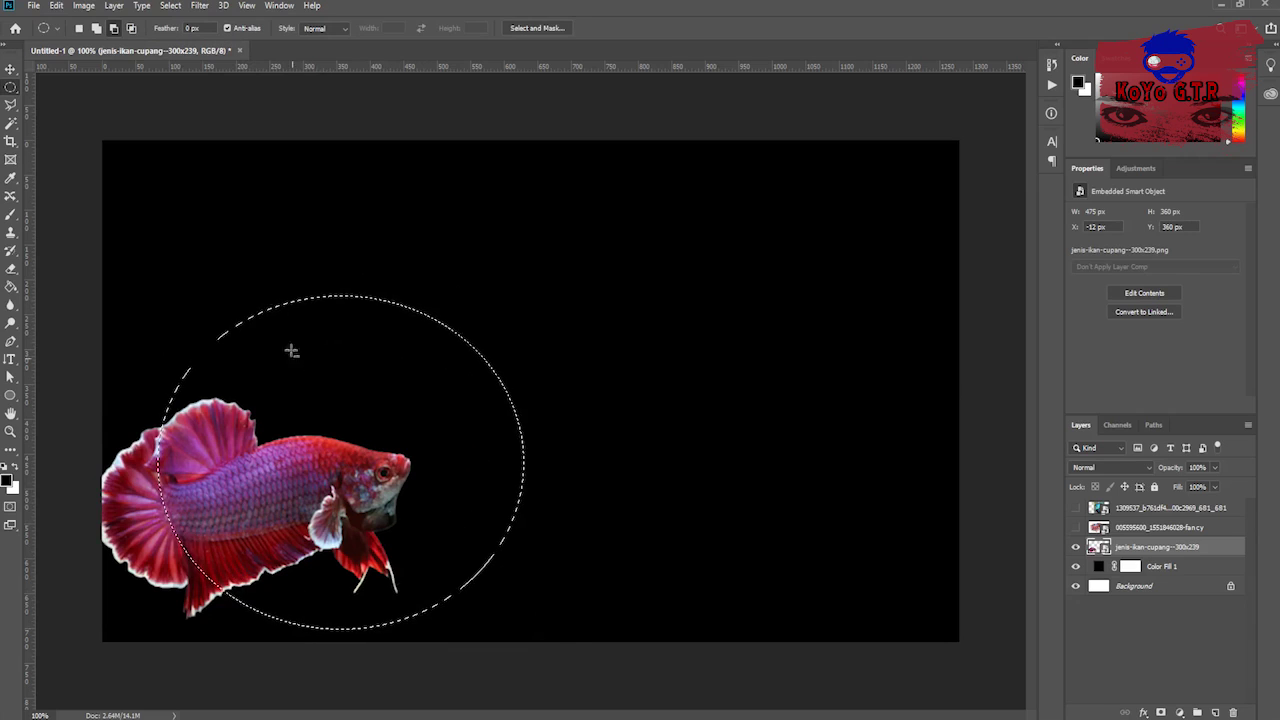
Intersect the elliptical selection with a rectangular marquee to form an arch shape
right_click(11, 88)
click(55, 88)
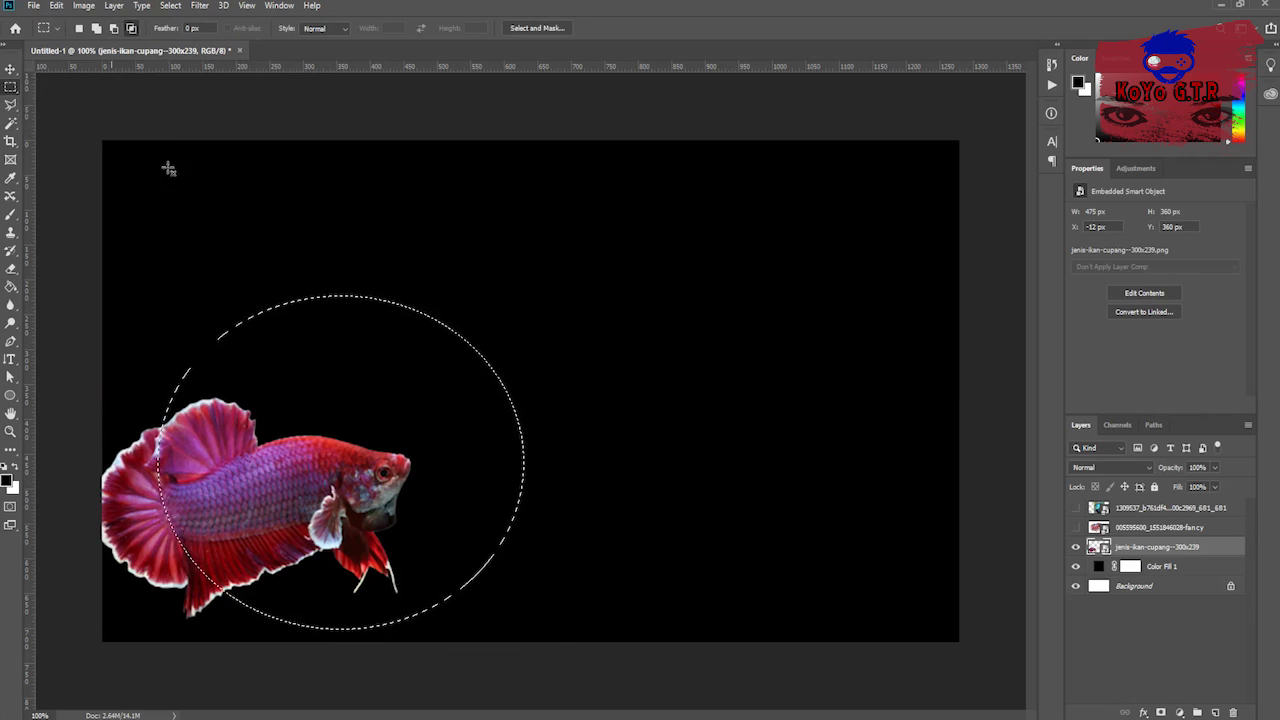
drag(177, 220, 466, 588)
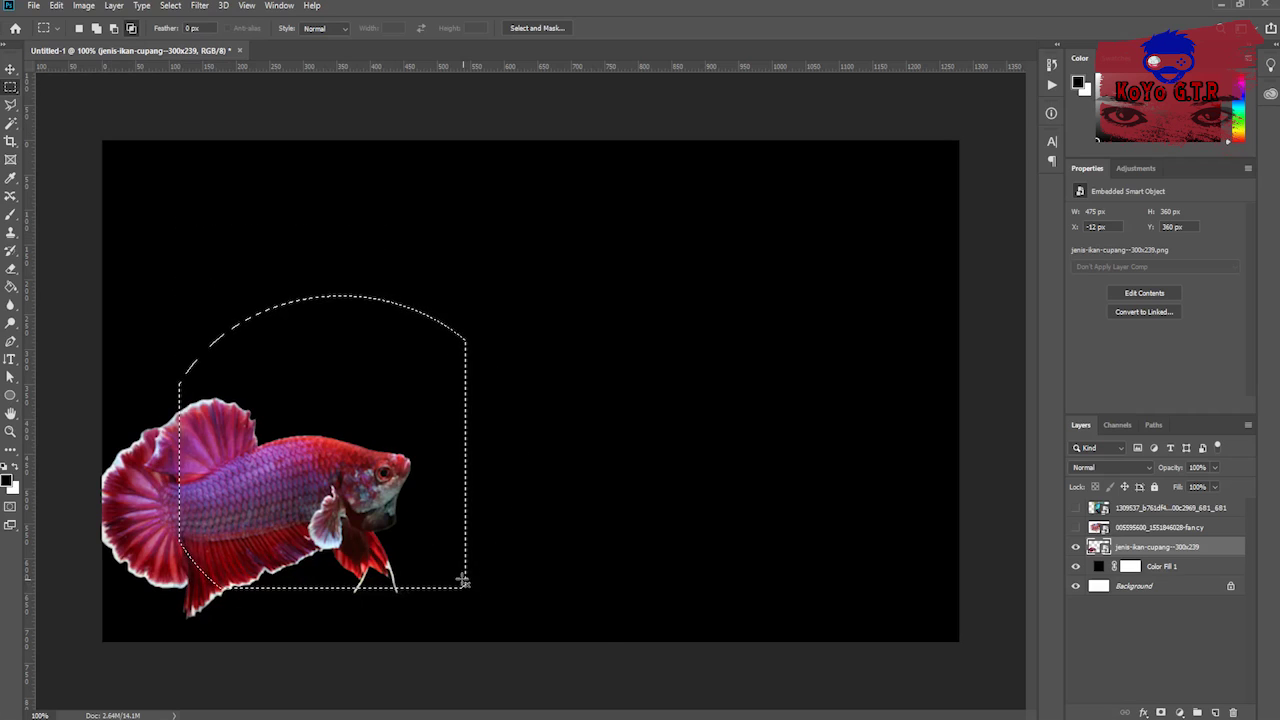
Try the freehand, magnetic and polygonal lasso variants in add-to-selection mode
key(l)
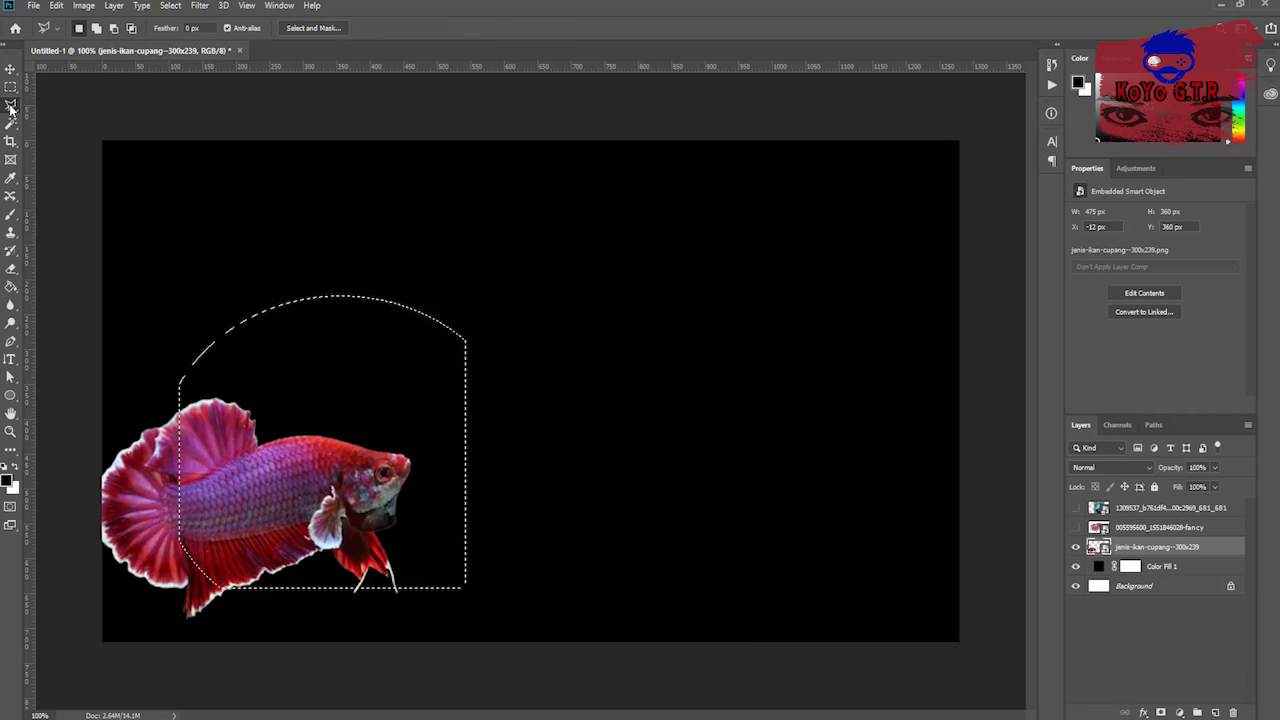
right_click(16, 104)
click(60, 105)
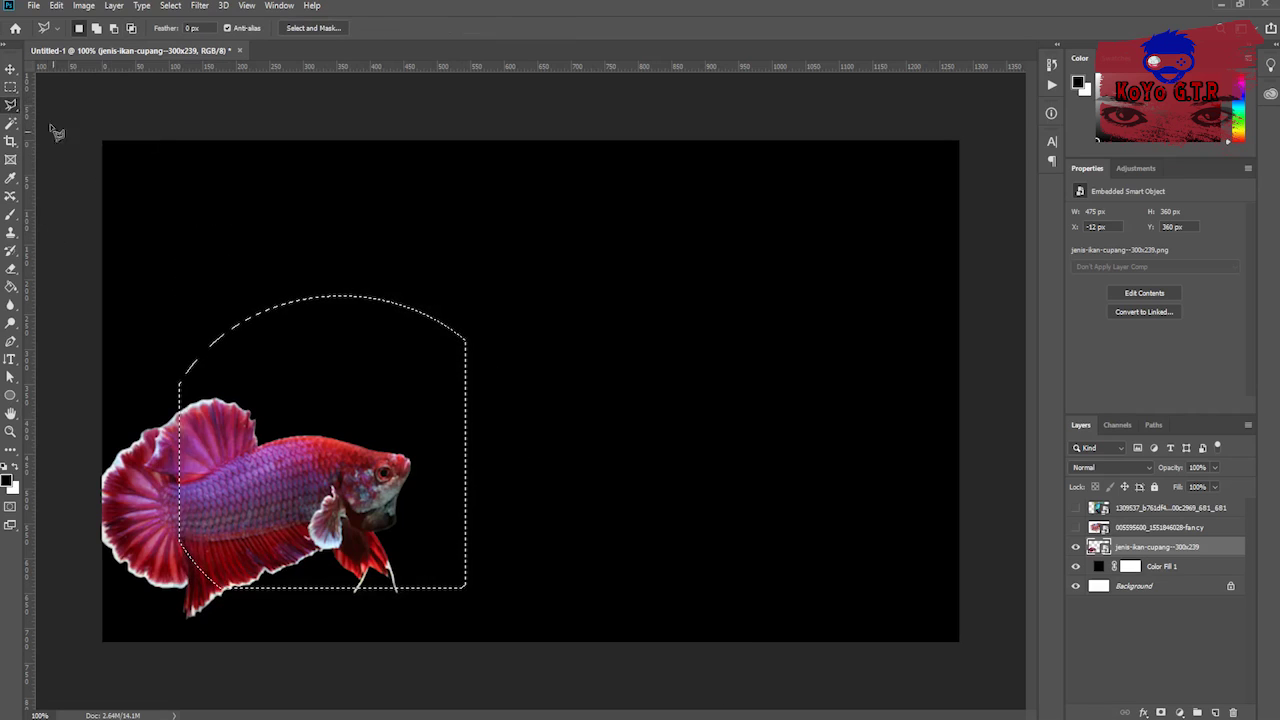
key(shift)
key(shift+l)
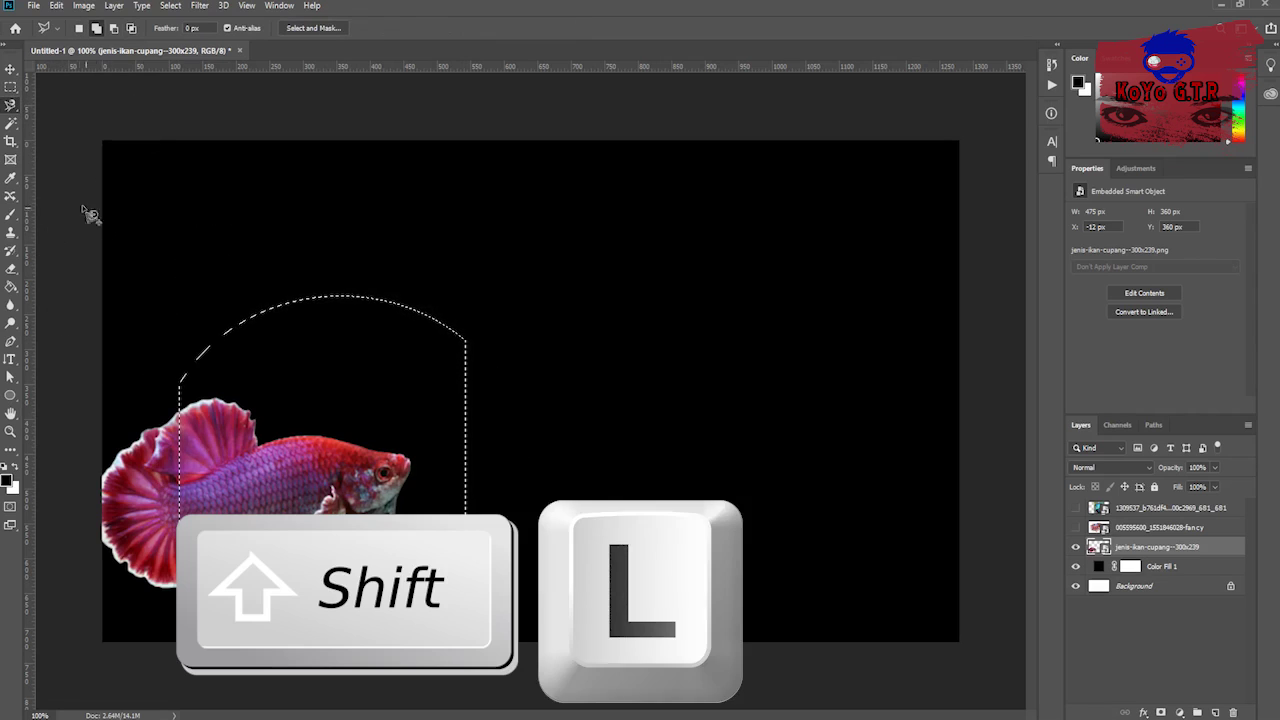
key(shift+l)
key(shift+l)
key(shift+l)
key(shift+l)
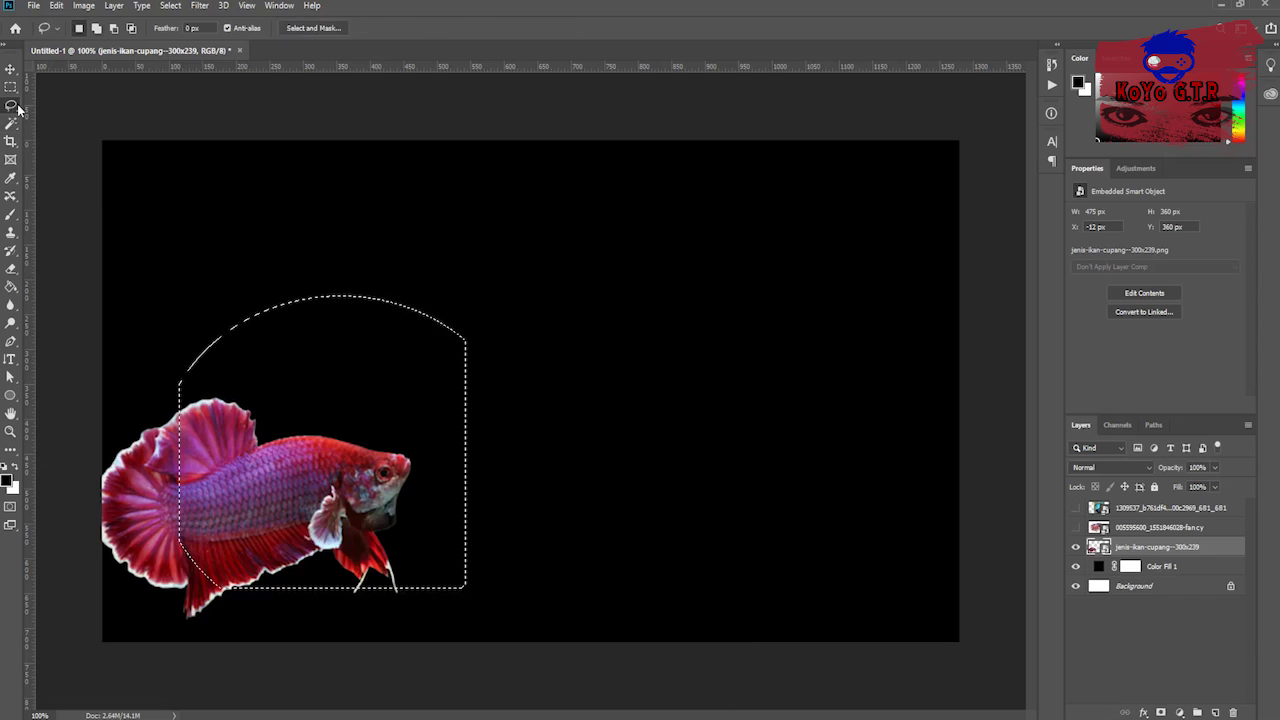
key(shift+l)
key(shift+l)
key(shift+l)
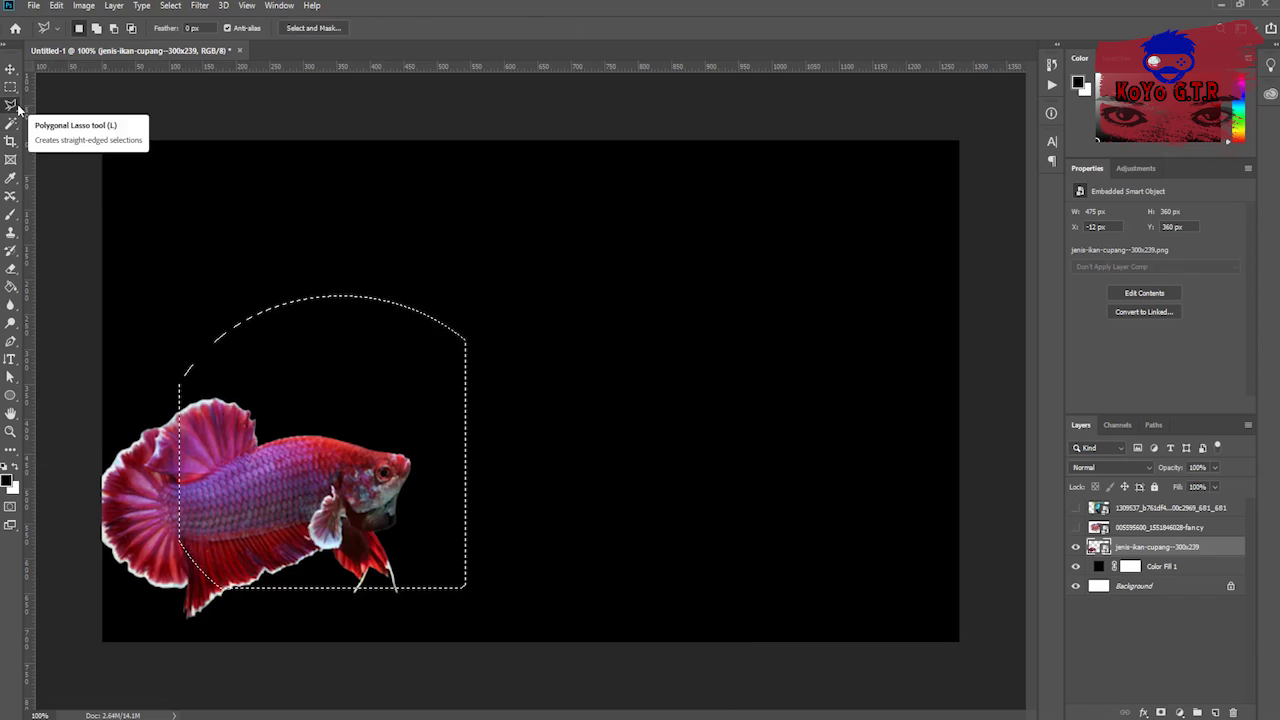
key(shift+l)
Trace the fish's outline with Quick Selection, then choose the Magic Wand
key(w)
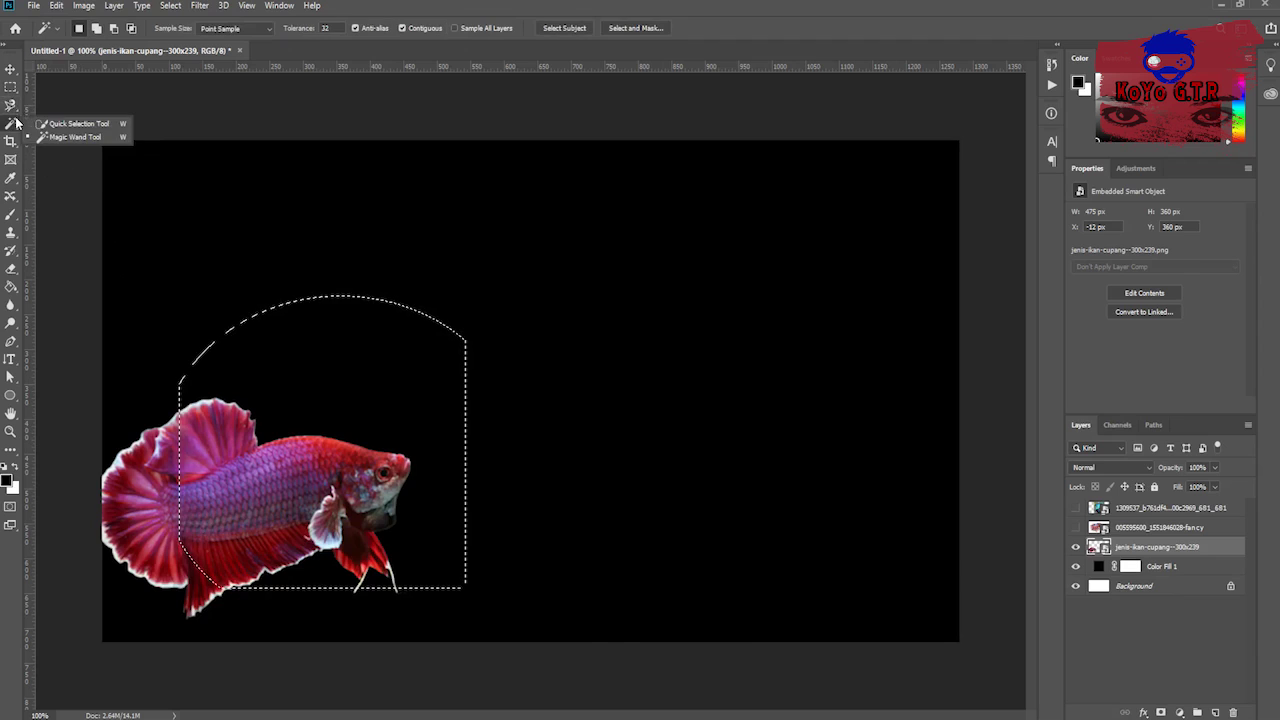
click(63, 125)
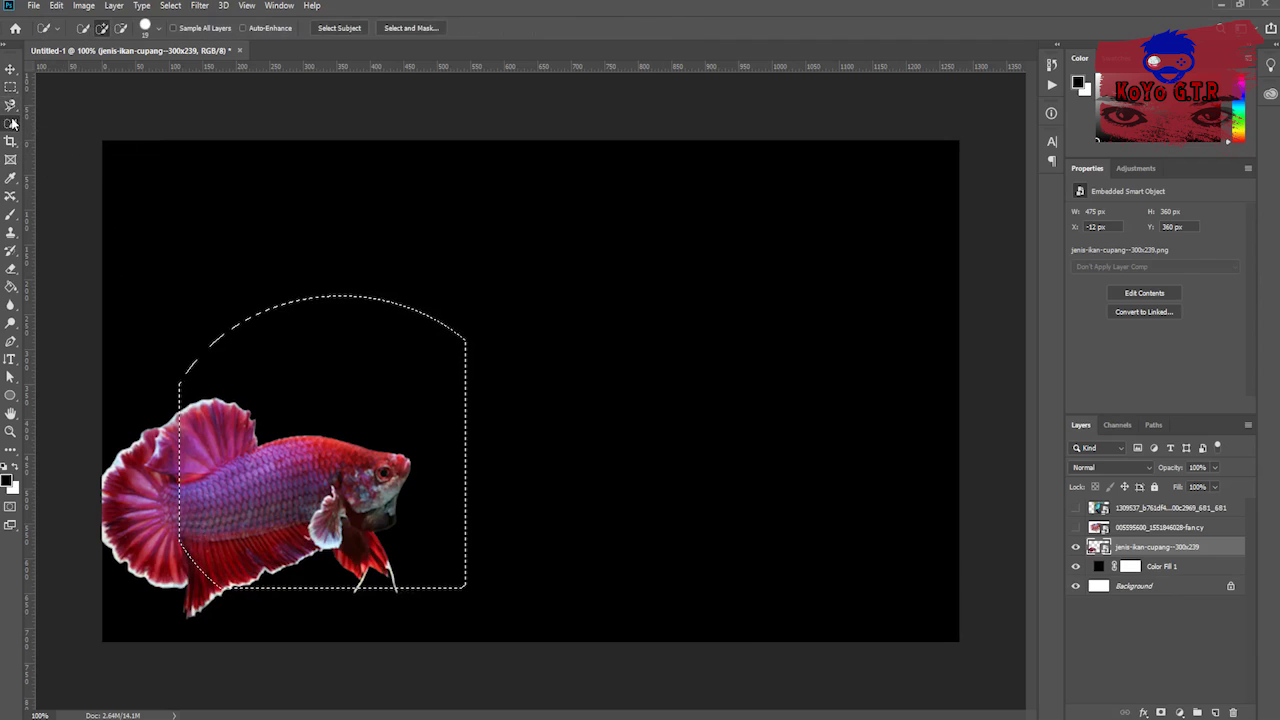
right_click(11, 123)
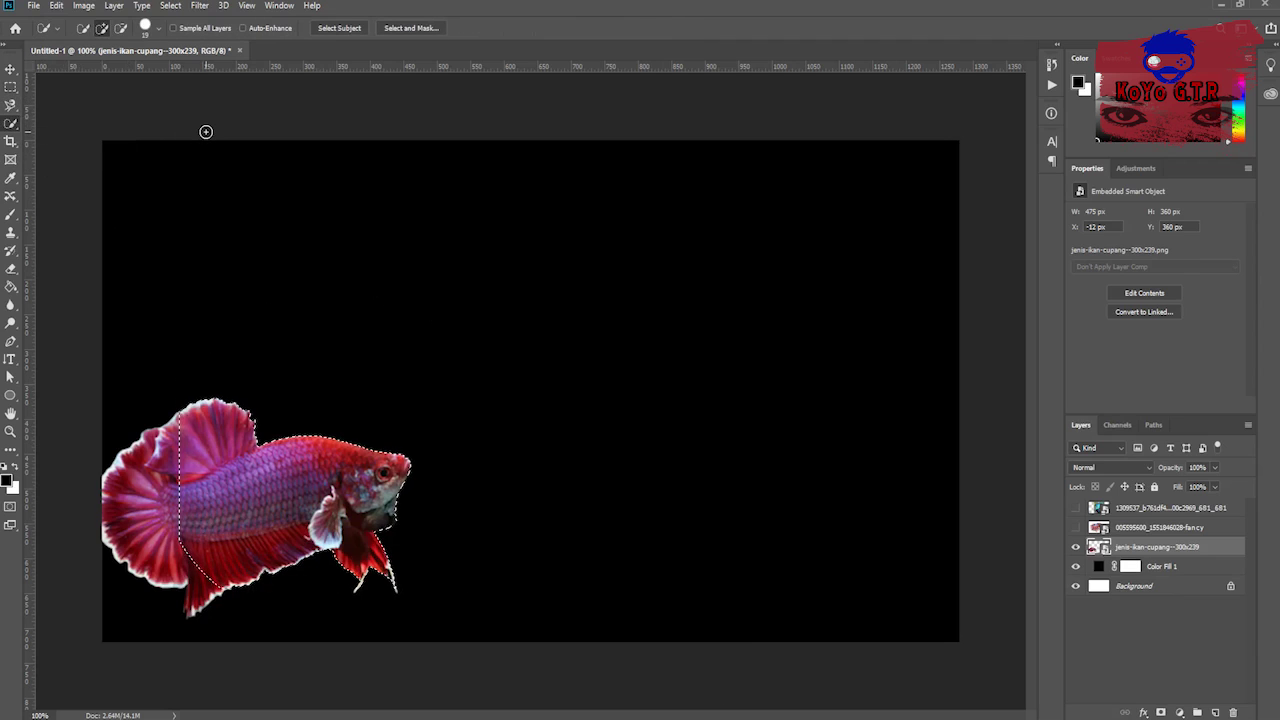
key(shift+w)
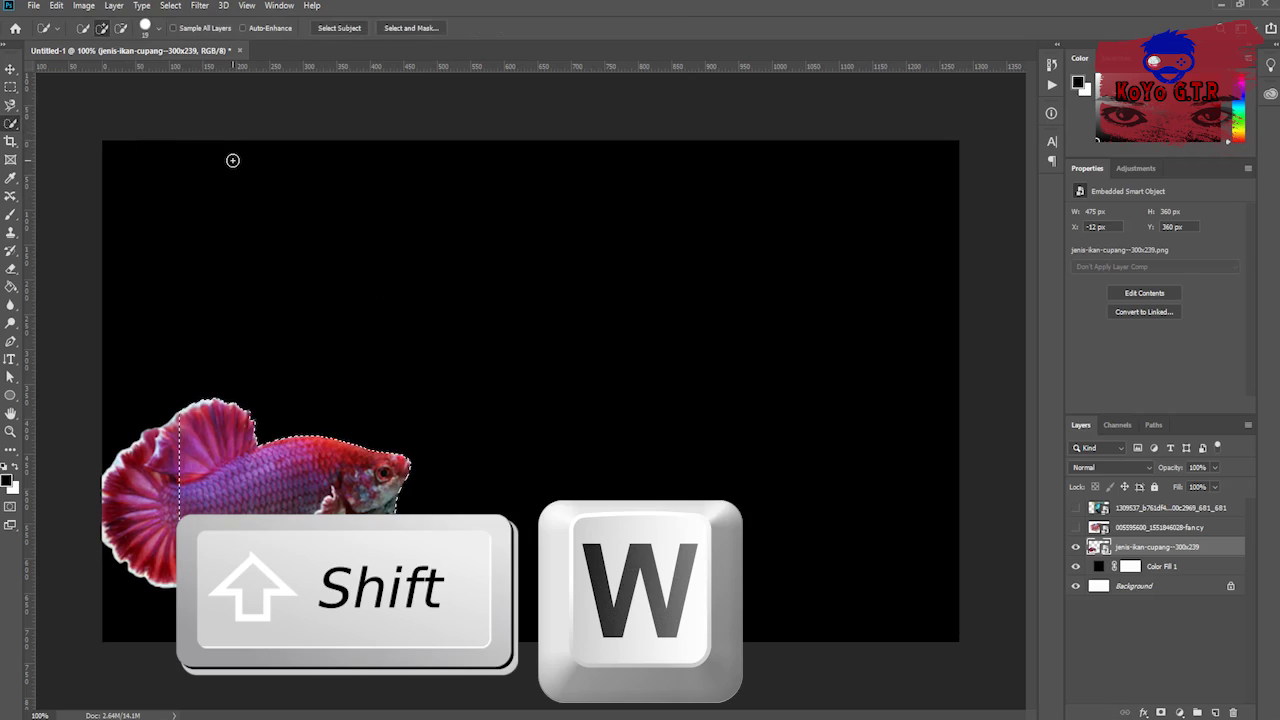
right_click(11, 123)
click(70, 136)
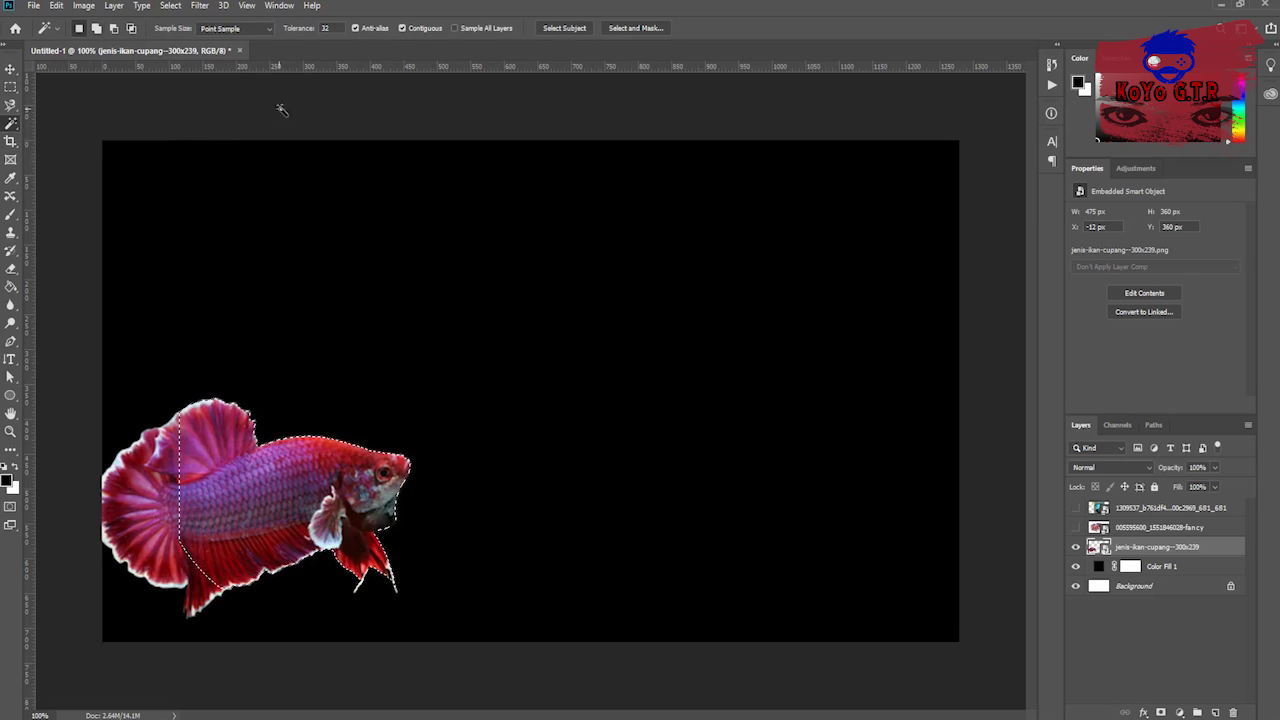
Crop around the fish, undo it to restore the full 1280×720 canvas, and deselect
key(c)
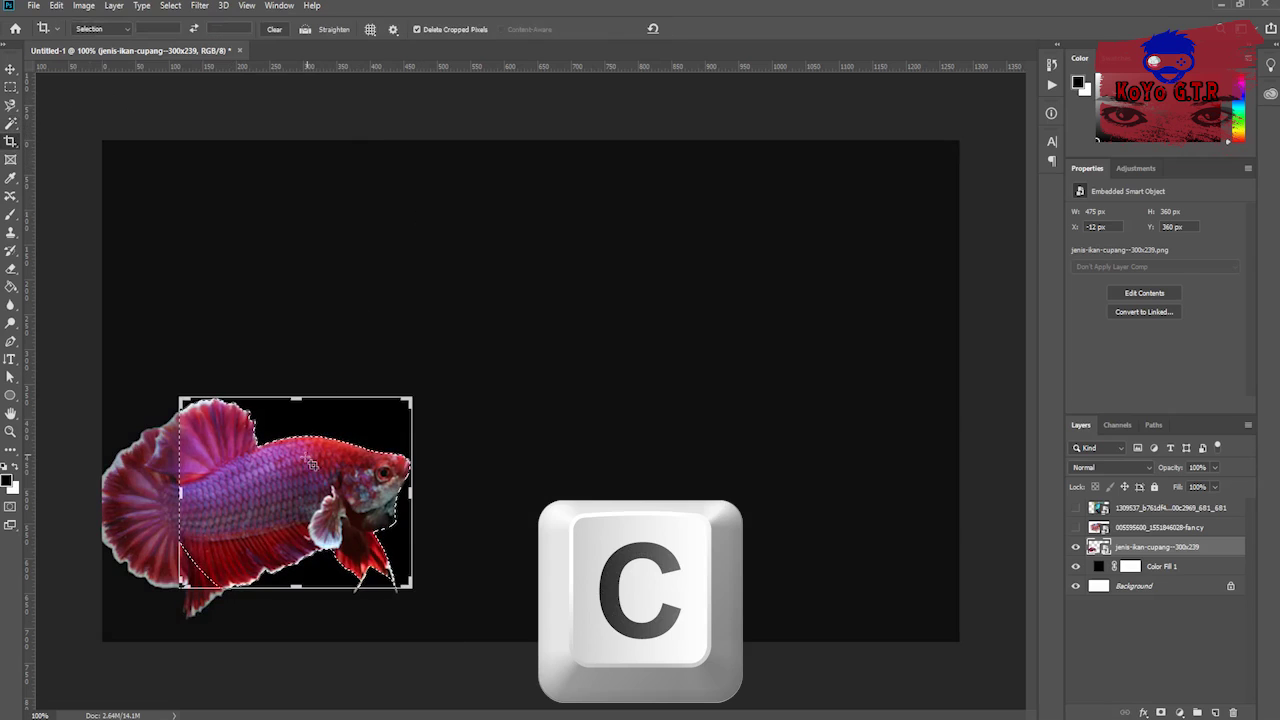
drag(408, 402, 383, 443)
key(Return)
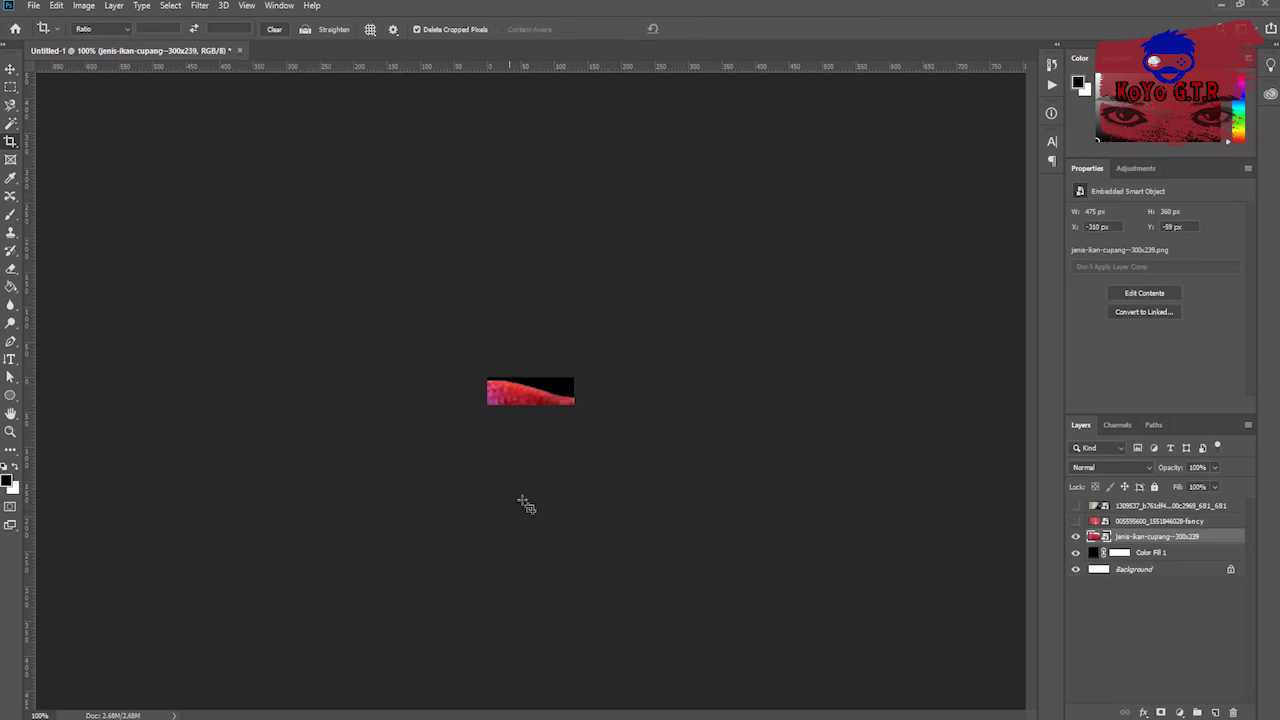
key(ctrl+z)
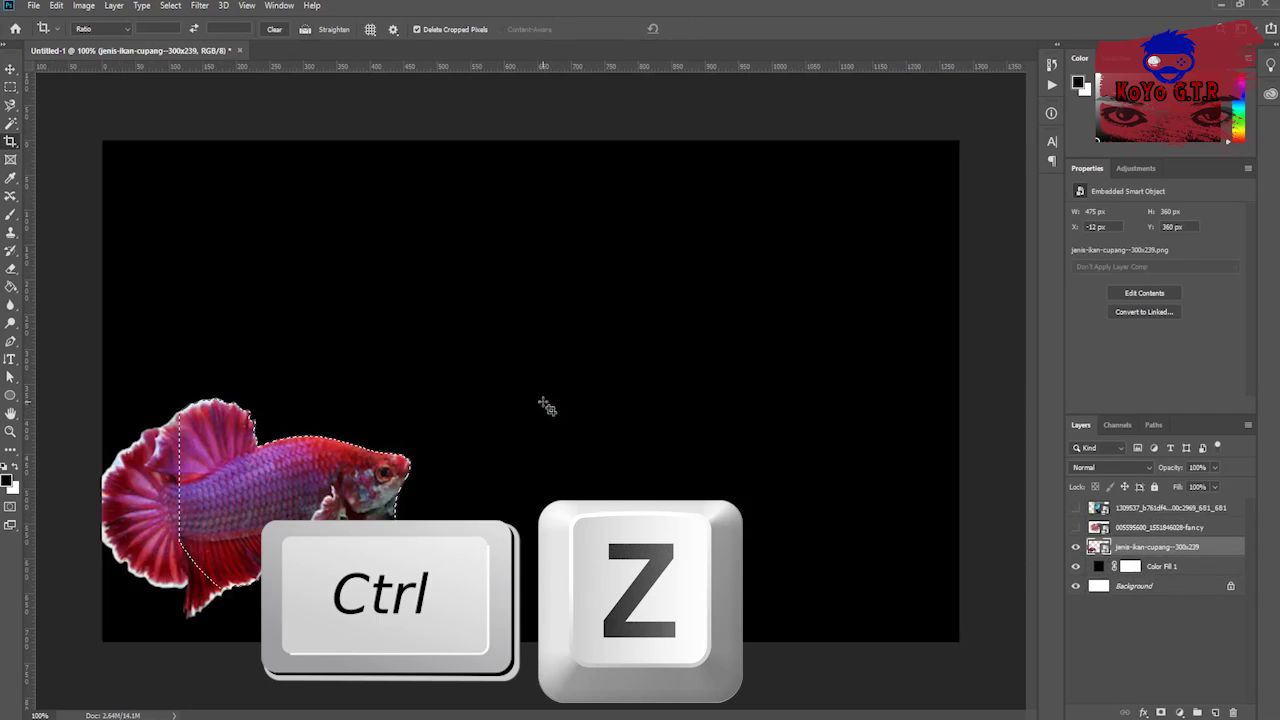
key(ctrl+d)
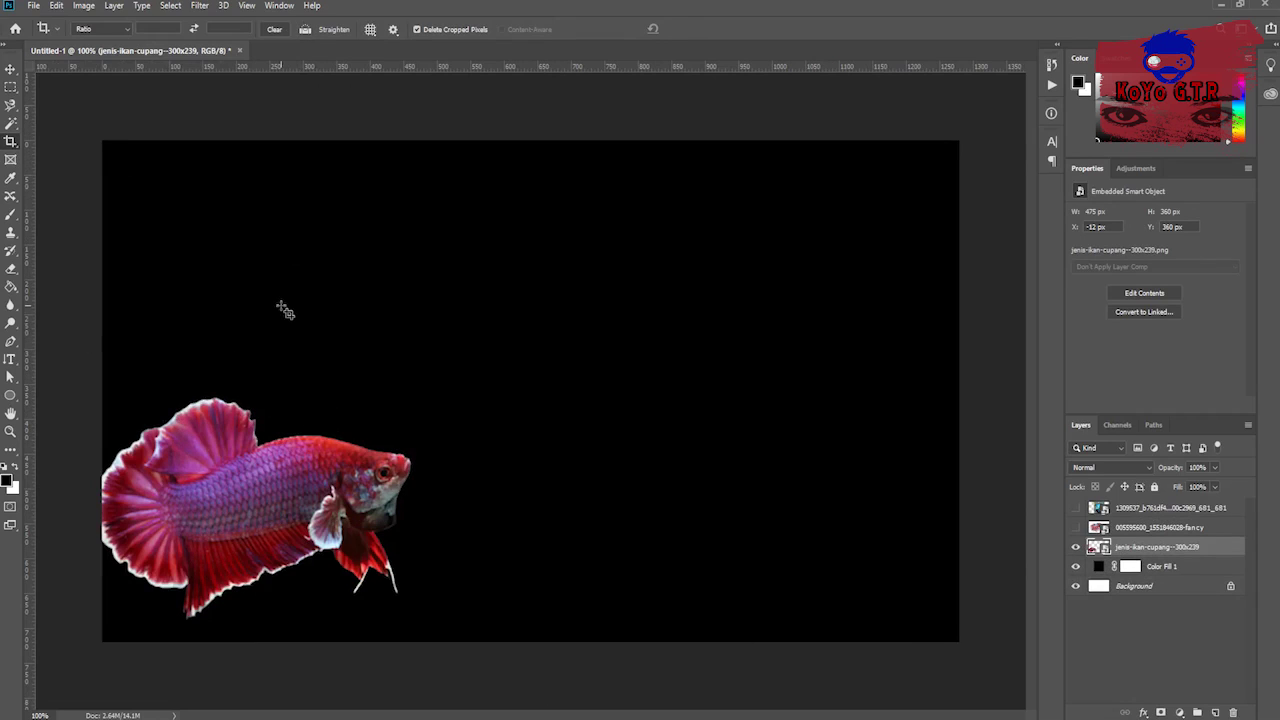
key(k)
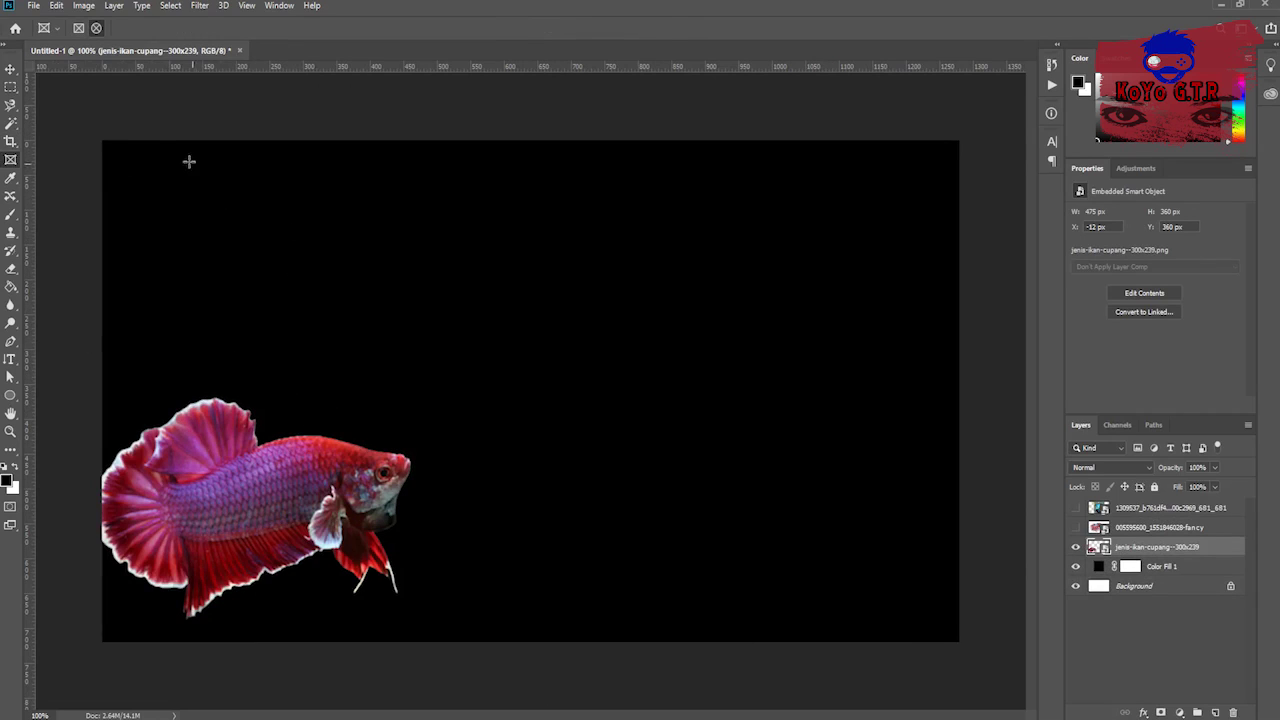
Draw an oval frame at the canvas top-left and a square frame at the top-right
drag(93, 127, 401, 362)
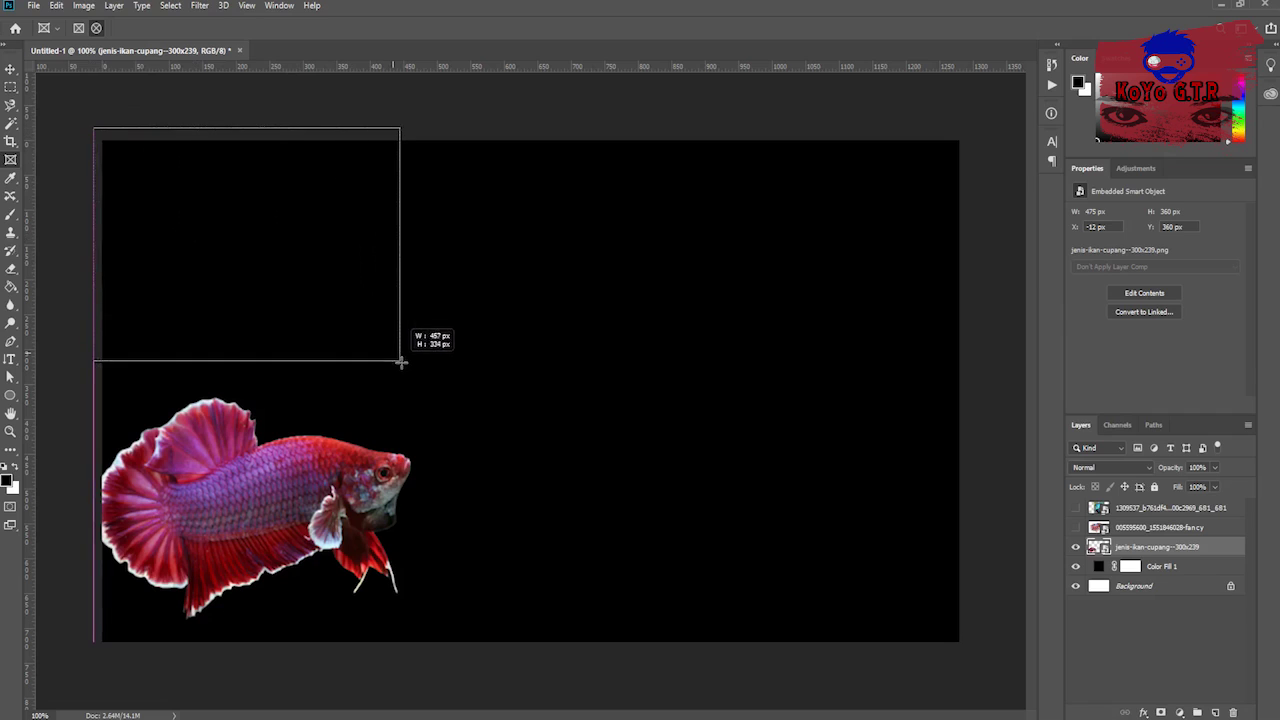
mouse_move(263, 238)
mouse_down()
mouse_move(306, 251)
mouse_move(274, 256)
mouse_up()
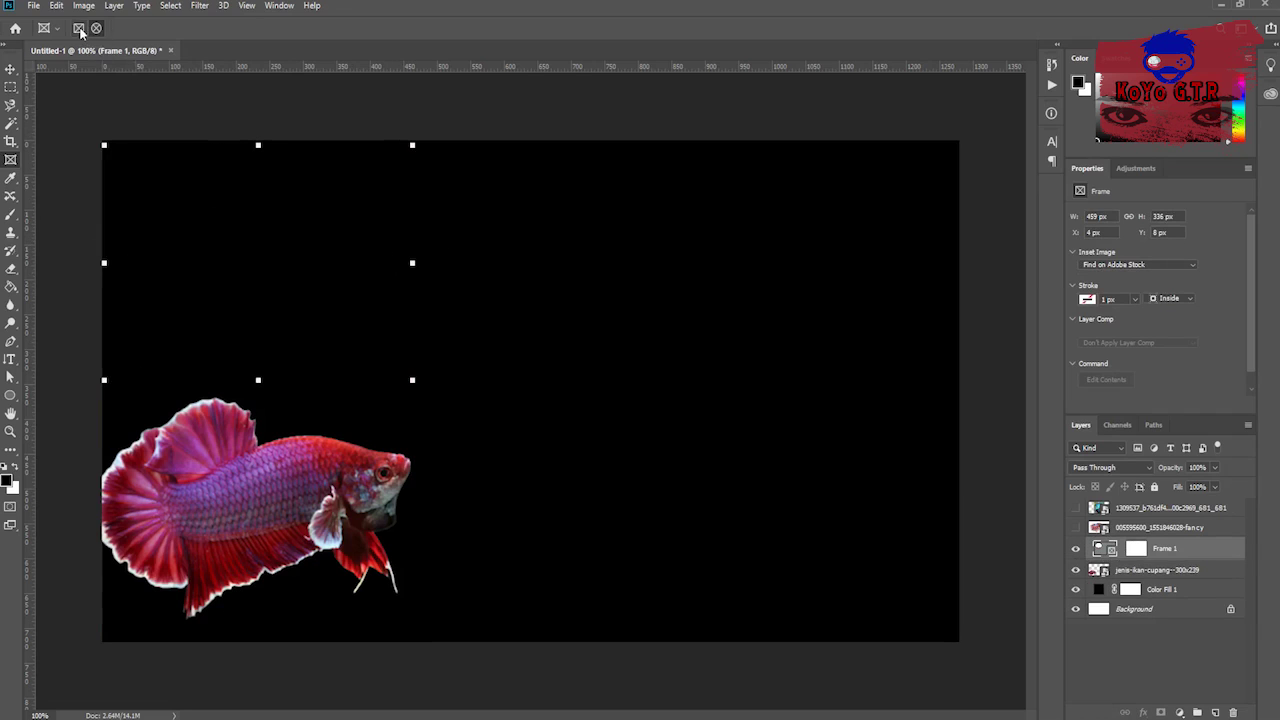
drag(542, 140, 835, 401)
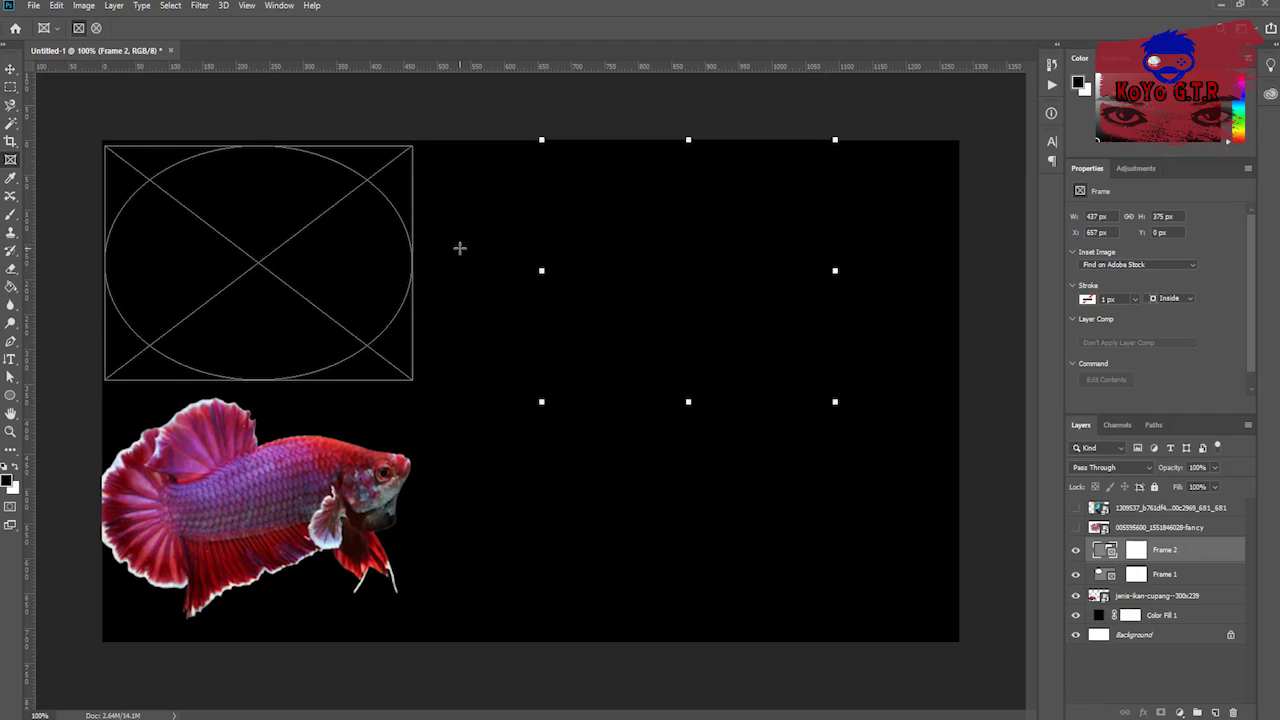
Drag the blue betta photo into a frame and scale it down to fit
key(v)
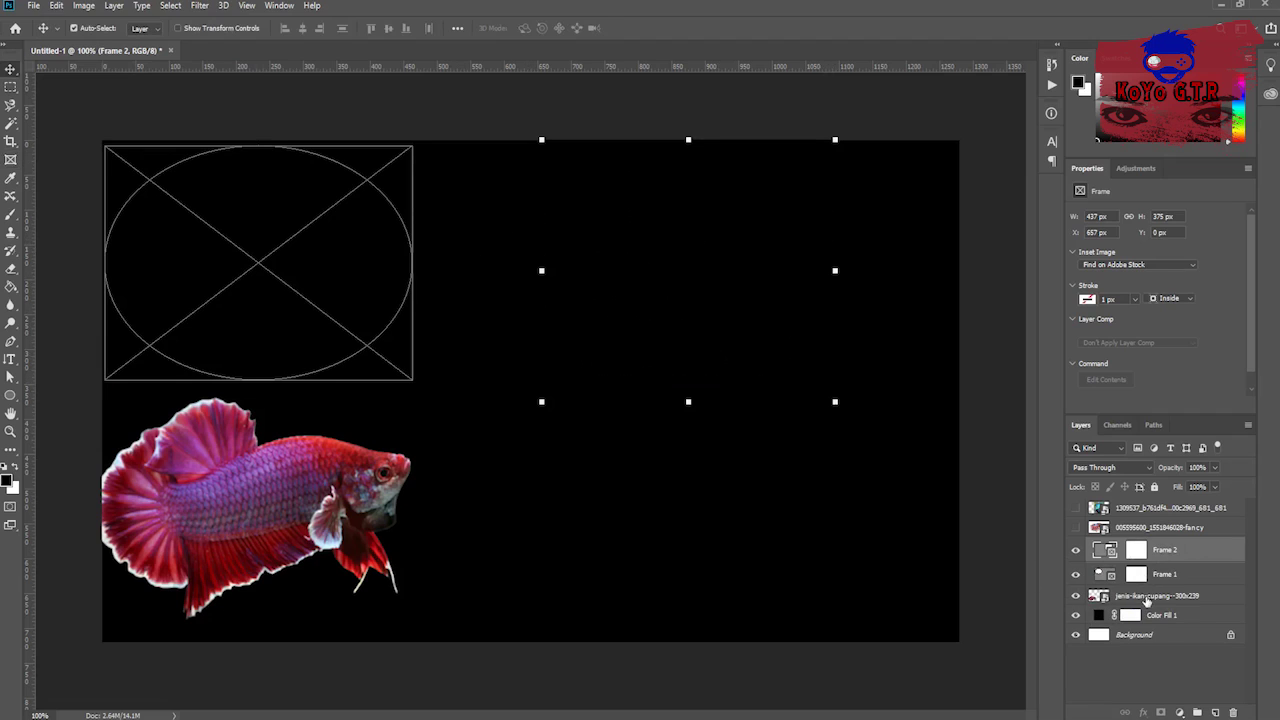
drag(1146, 600, 1154, 576)
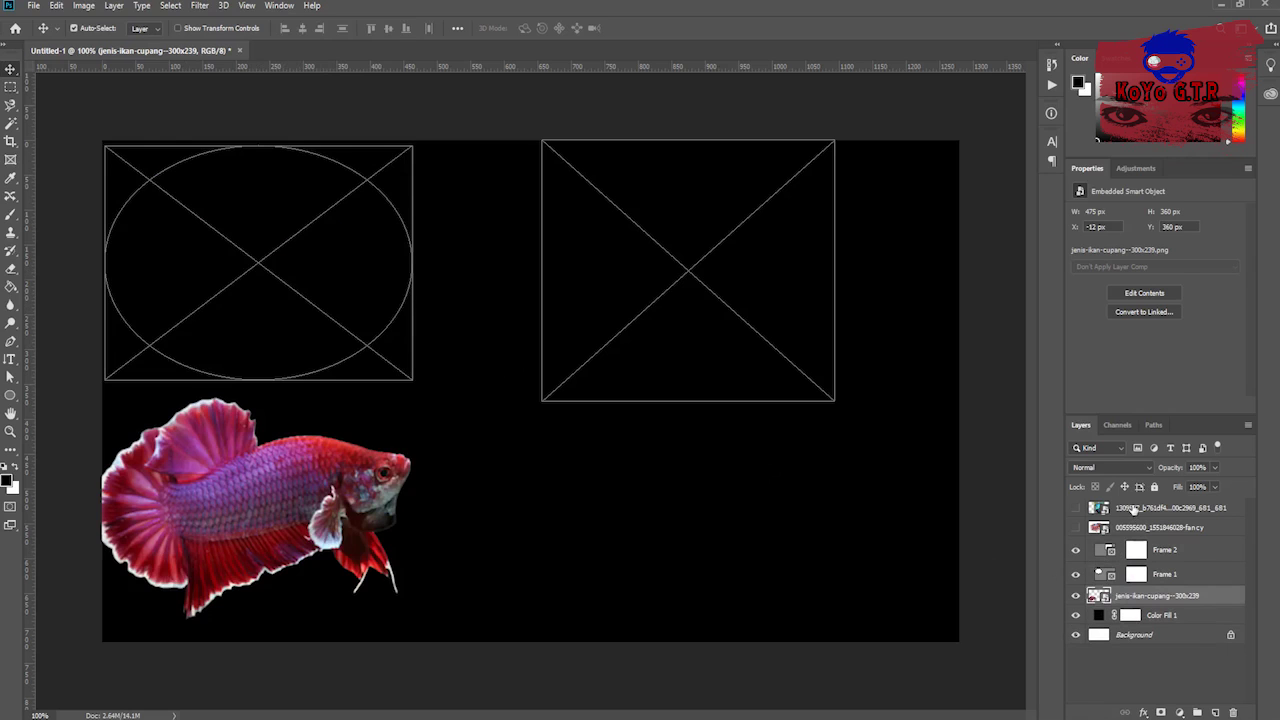
drag(1133, 510, 1140, 574)
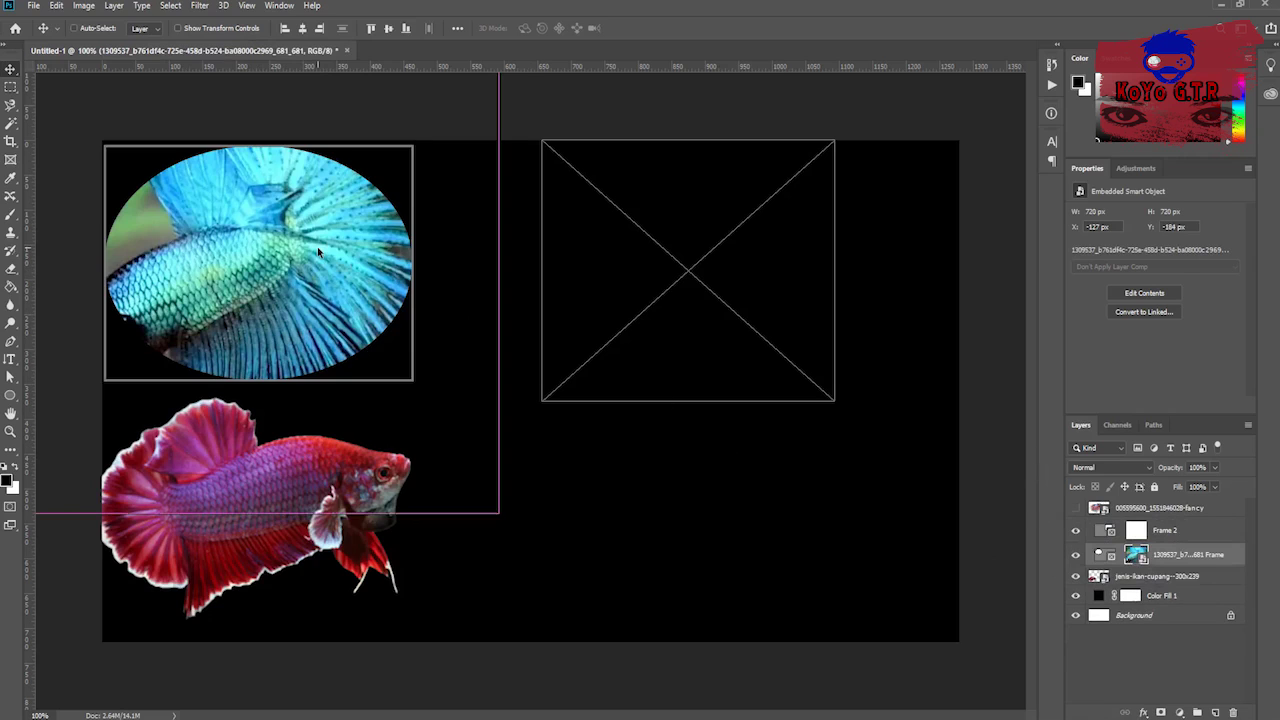
key(ctrl+t)
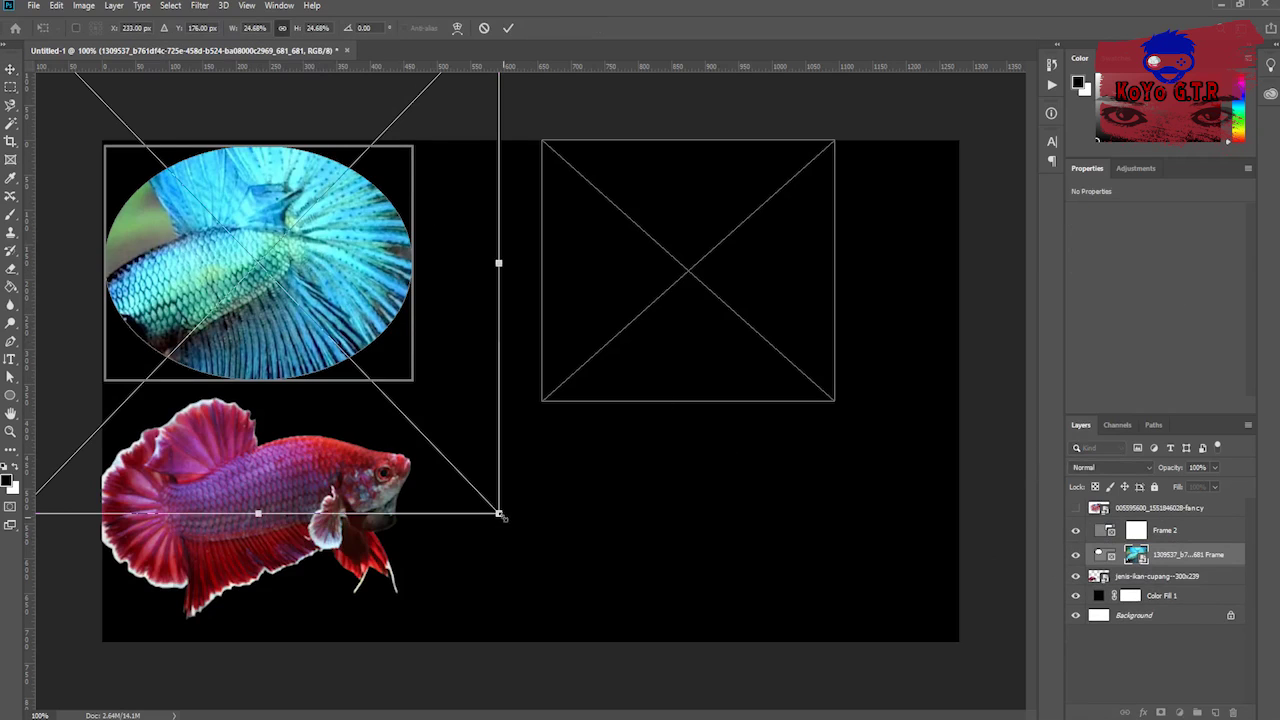
drag(500, 514, 413, 372)
drag(269, 250, 361, 324)
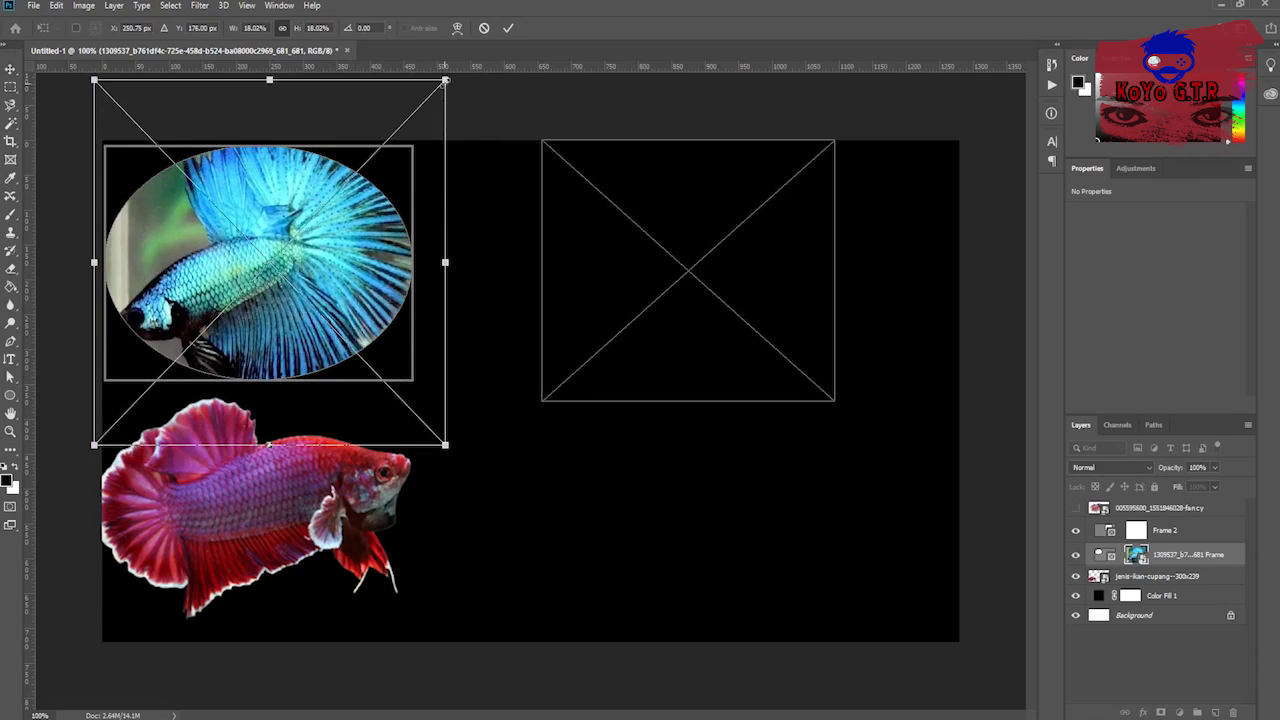
drag(445, 79, 421, 101)
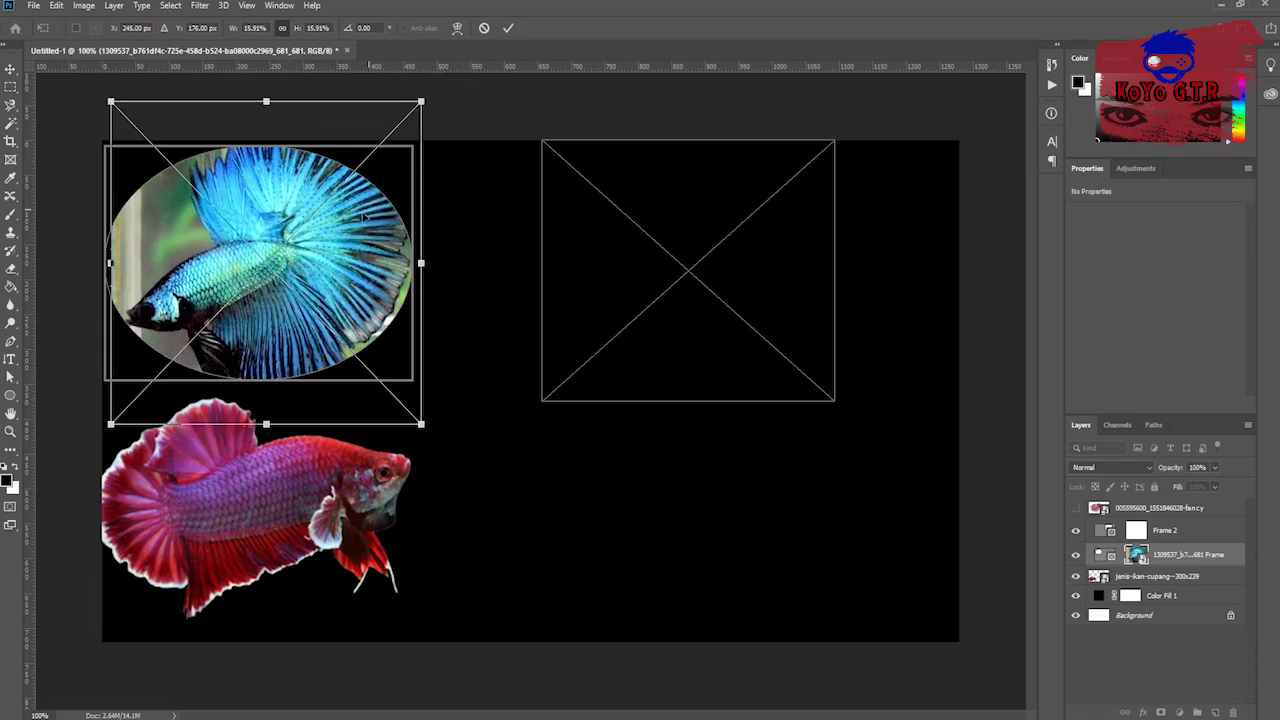
click(508, 28)
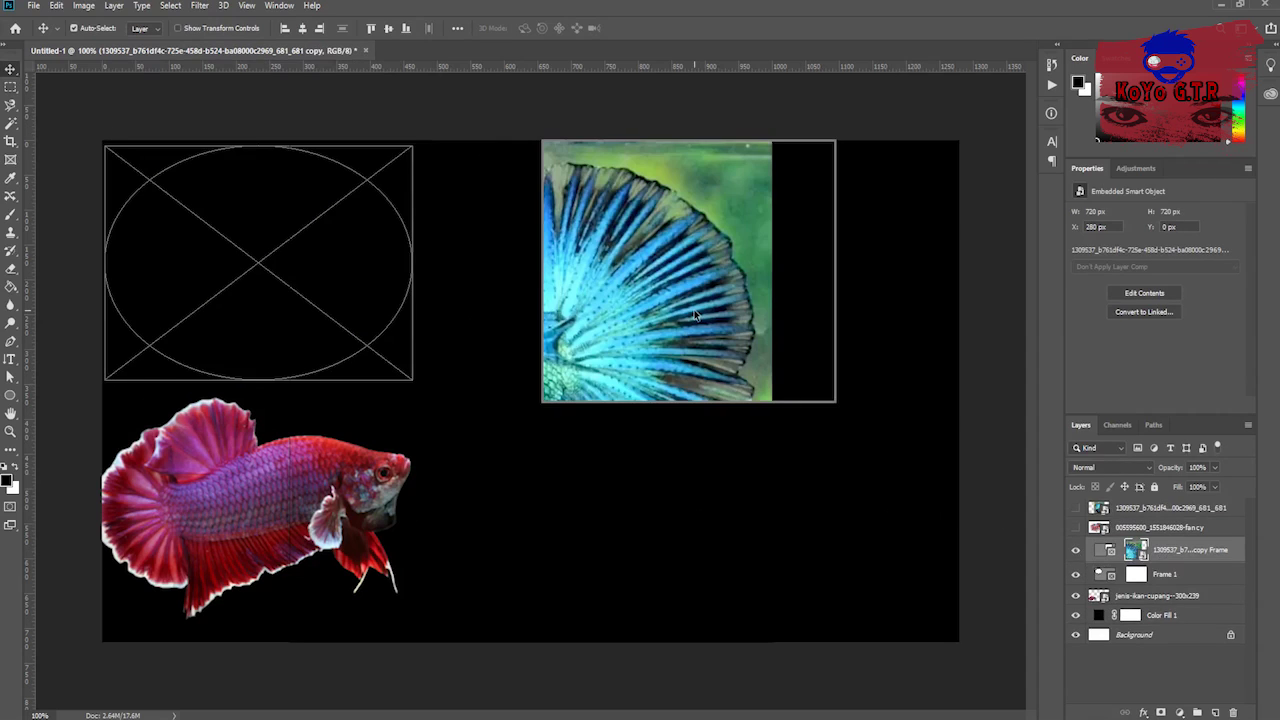
Move and shrink the blue betta so it shows whole in the square frame
key(ctrl+t)
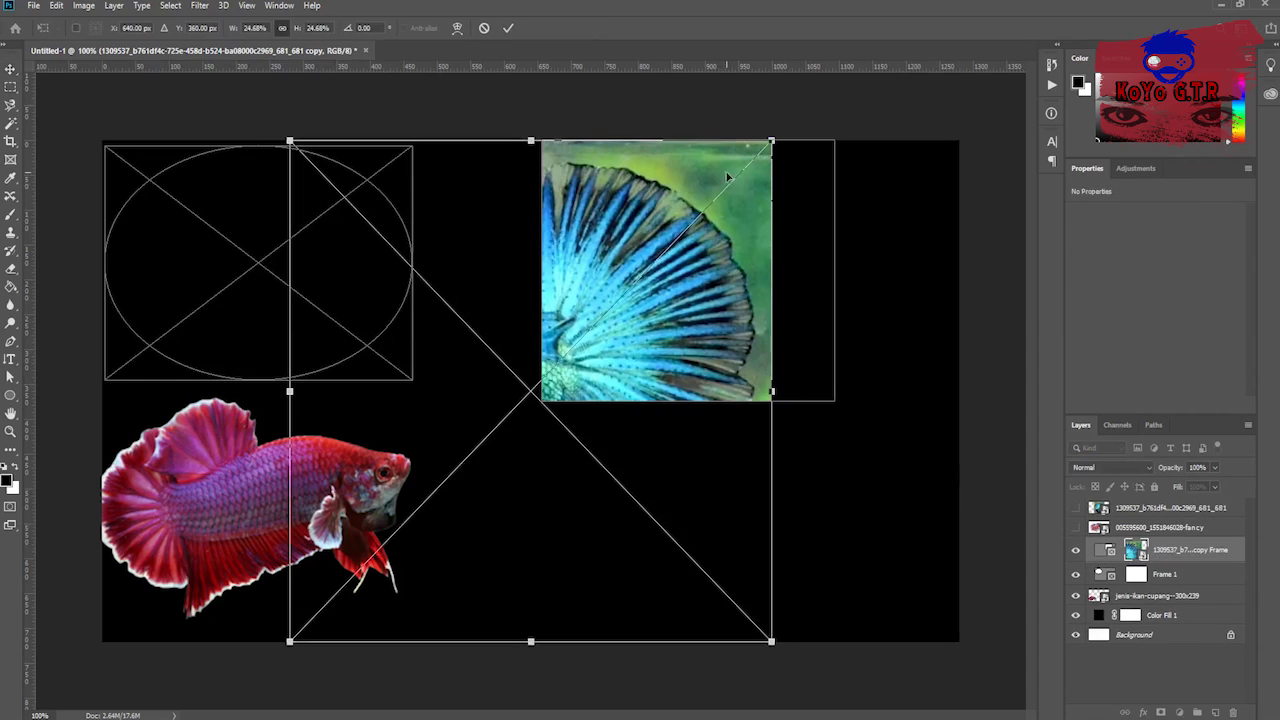
drag(410, 535, 505, 521)
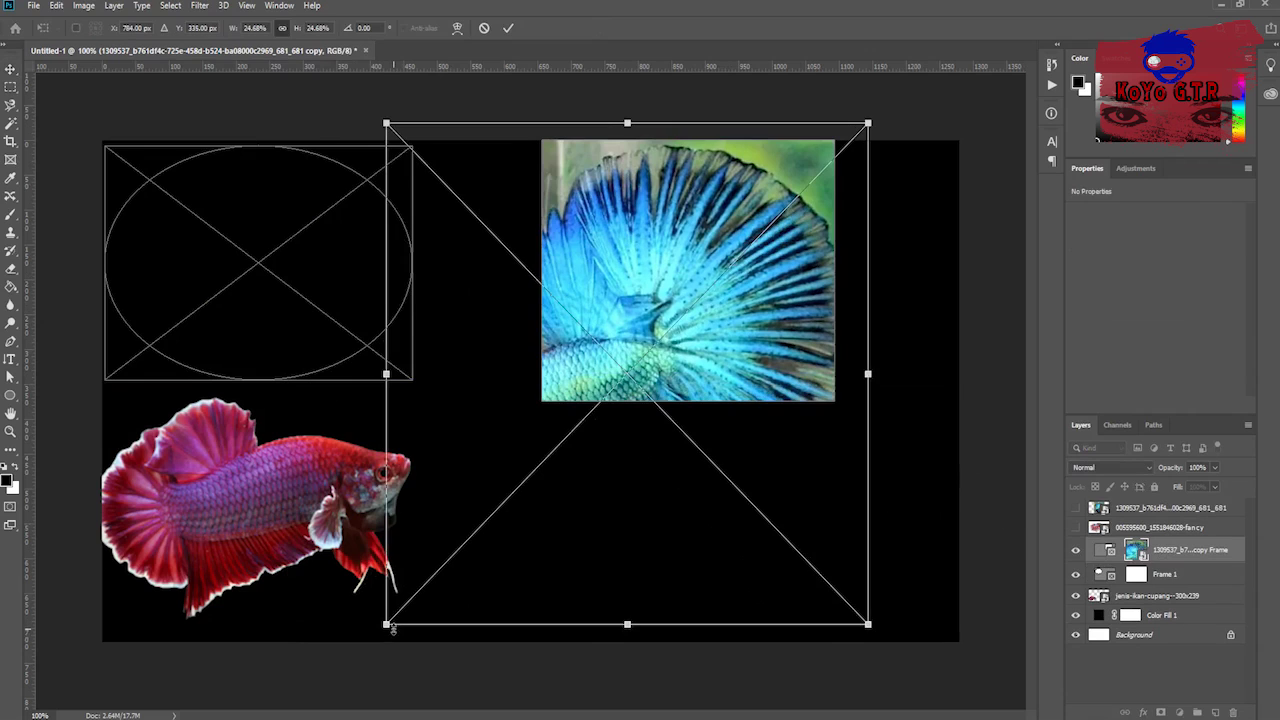
drag(392, 627, 512, 450)
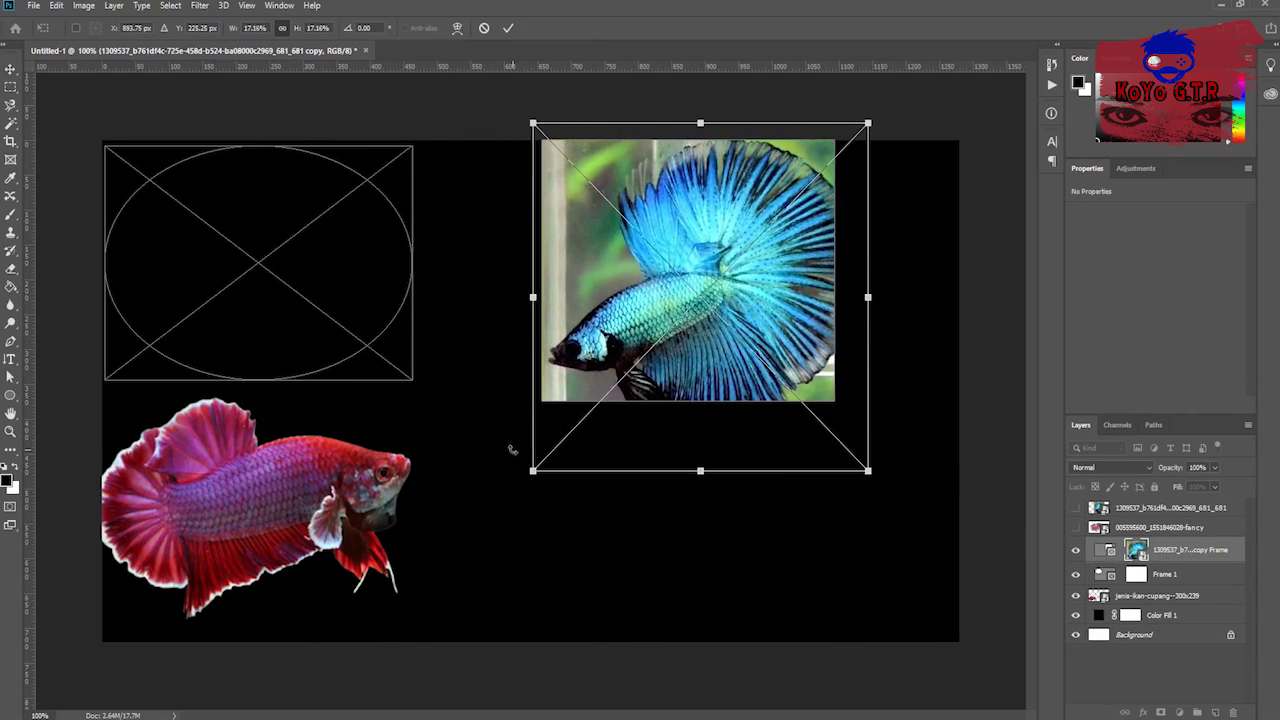
key(b)
key(Return)
key(b)
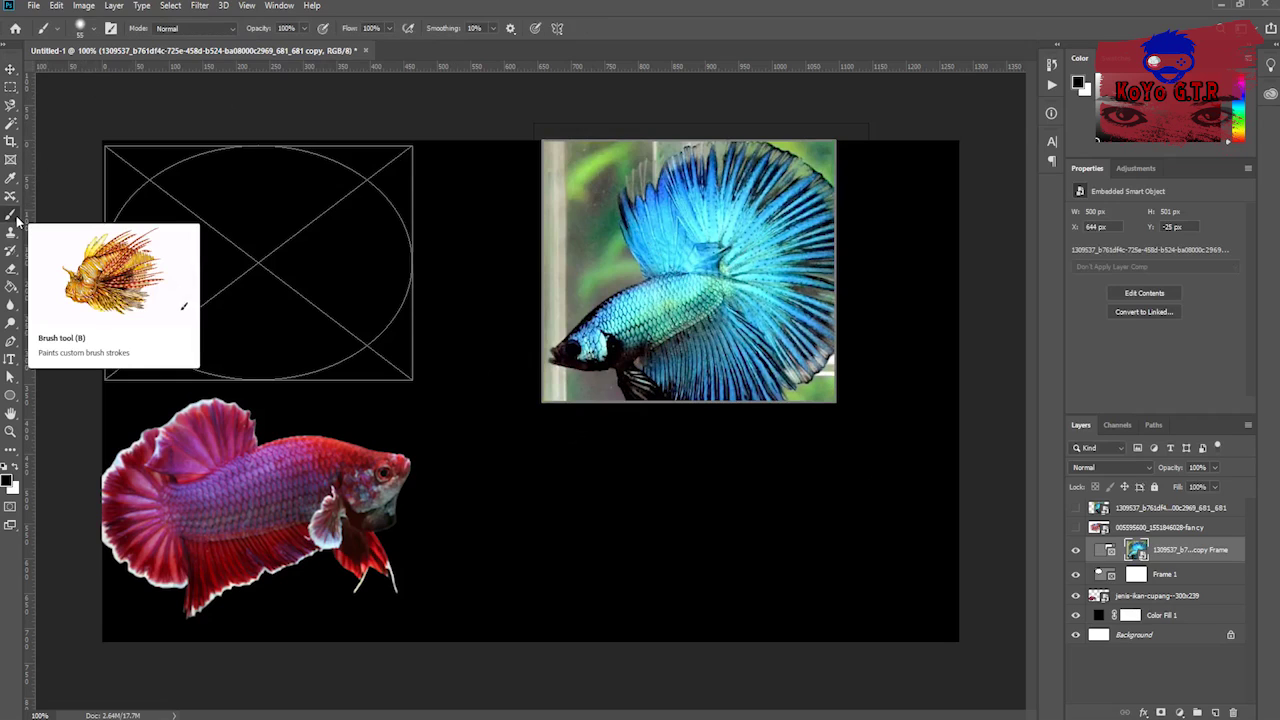
Choose the regular Brush and rasterize the framed blue betta layer
right_click(17, 220)
click(51, 213)
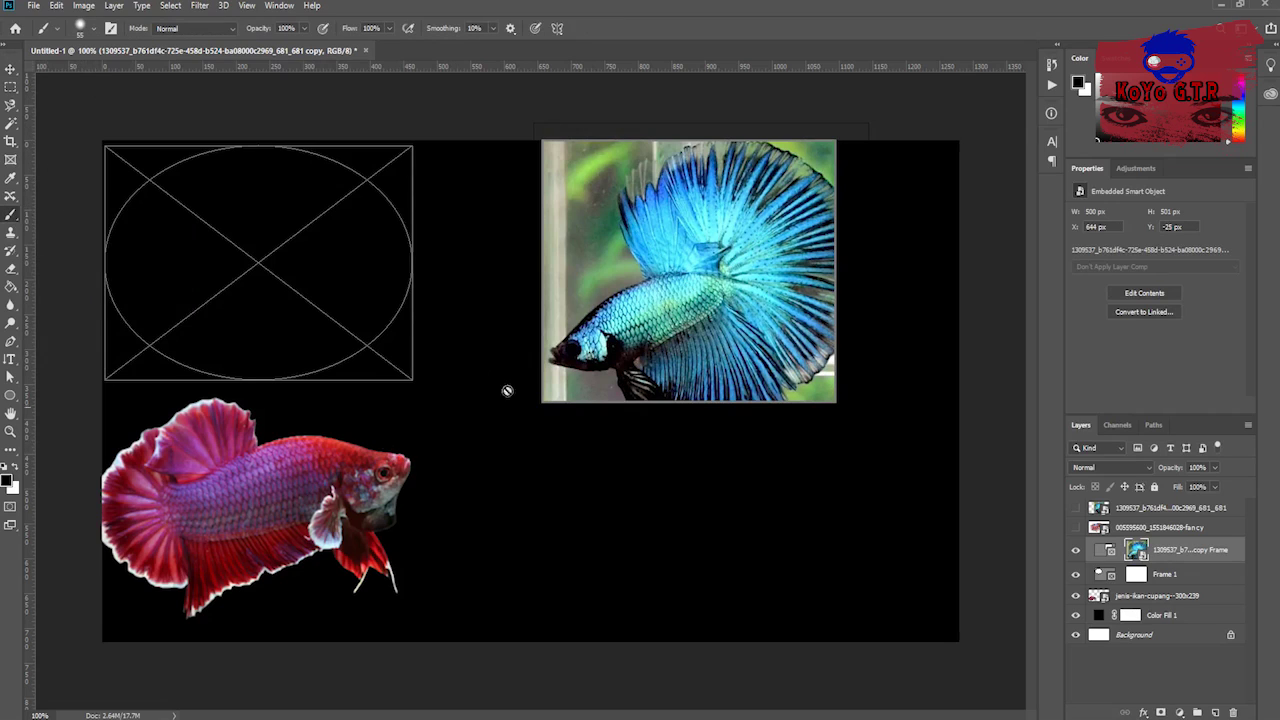
click(680, 276)
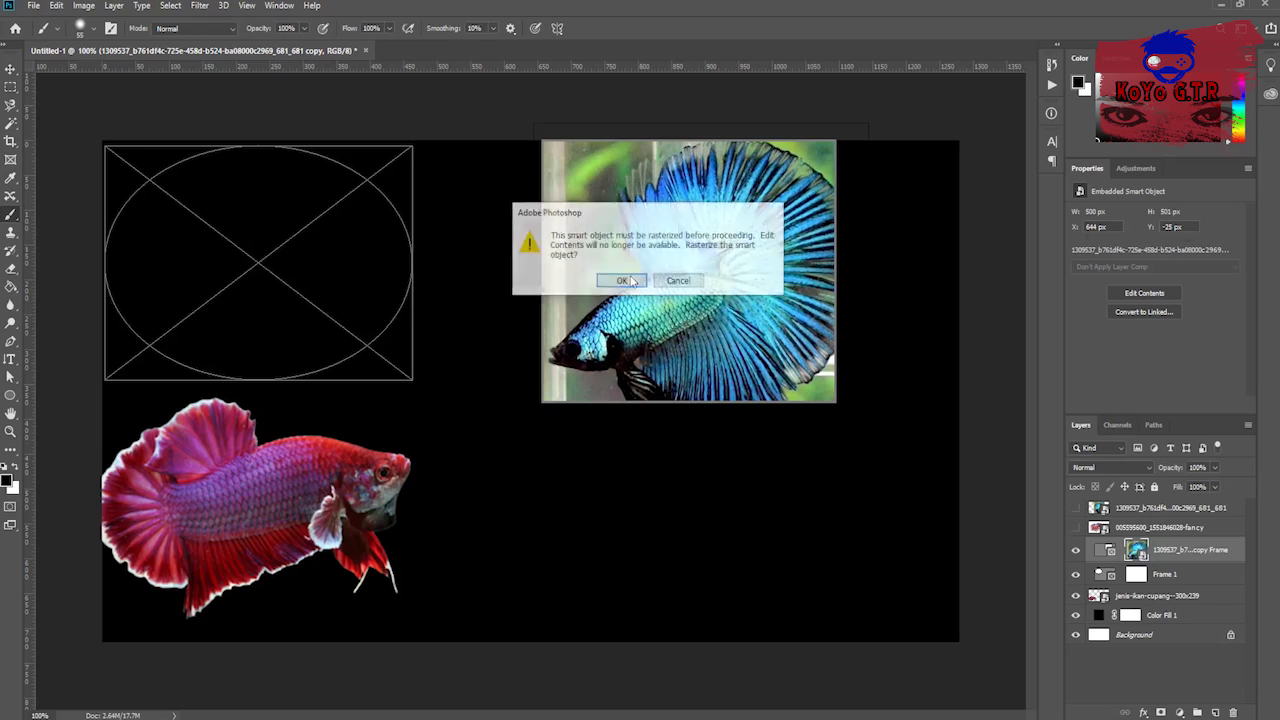
click(622, 280)
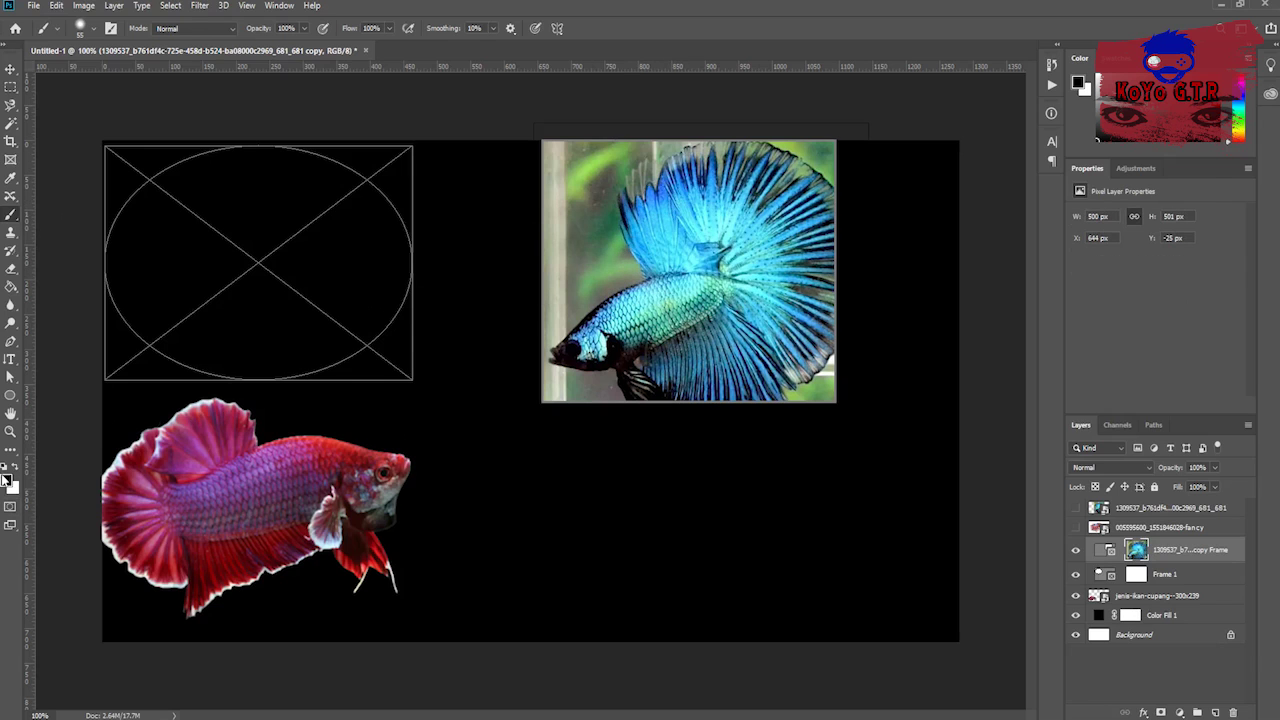
Set the foreground colour to red, paint a stroke on the betta, then undo it
click(8, 481)
click(207, 437)
click(357, 403)
click(650, 216)
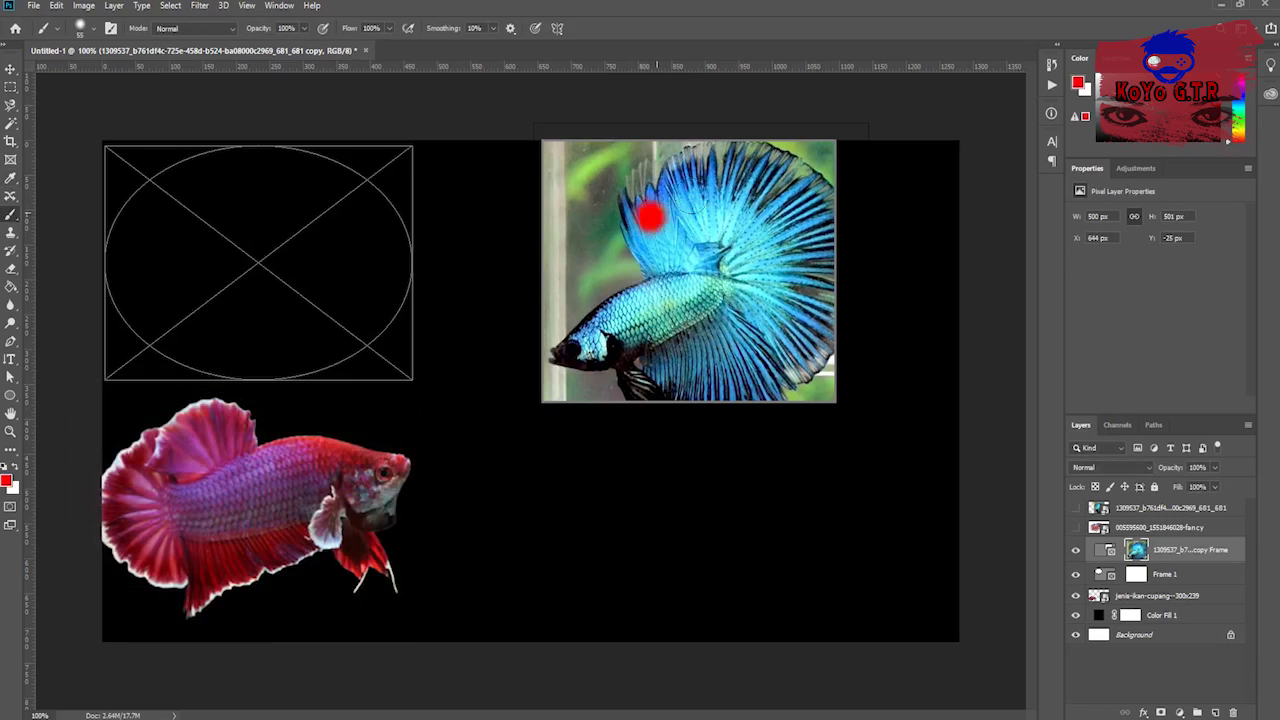
drag(650, 216, 718, 355)
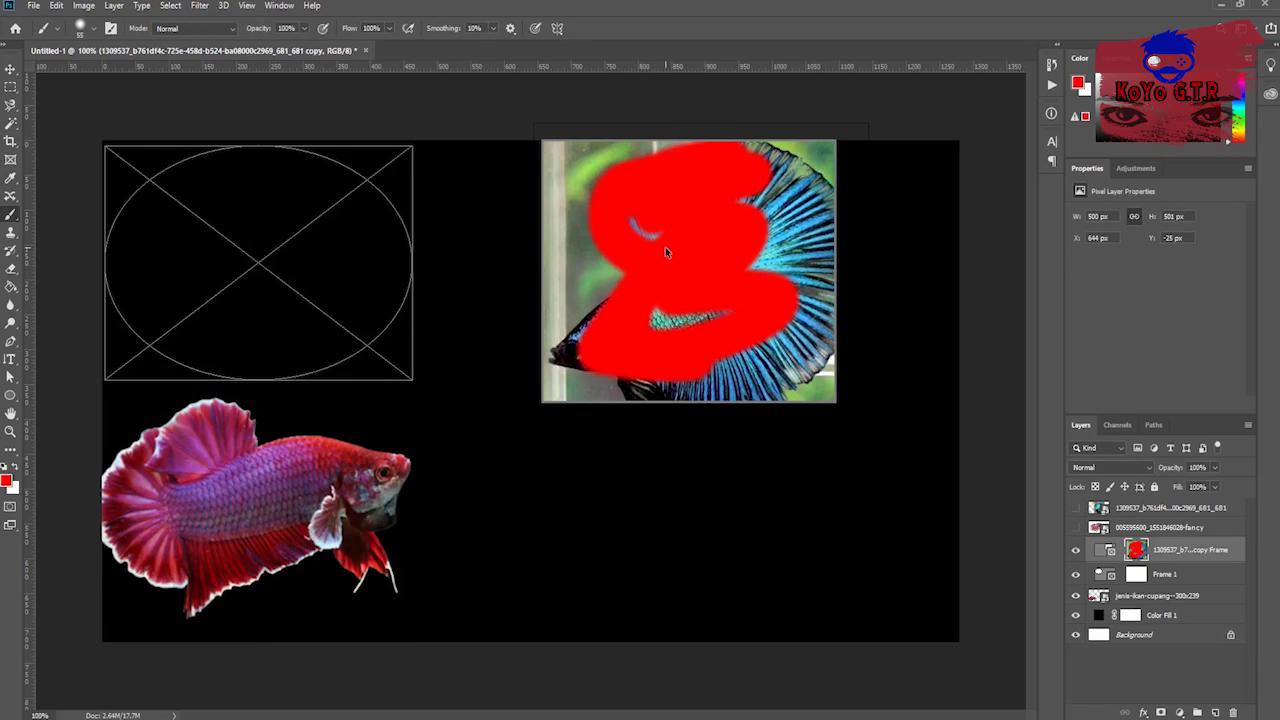
key(ctrl+z)
Erase bands across the blue betta's top-left and upper background with the standard Eraser
key(e)
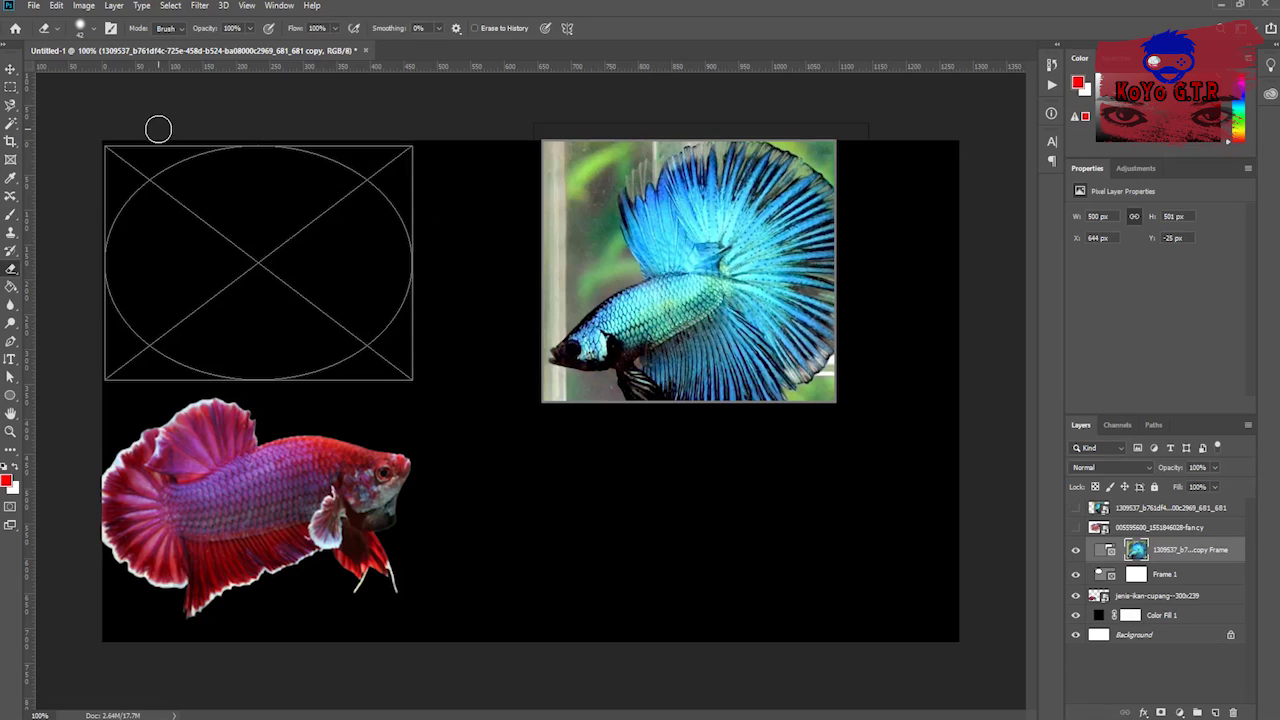
key(e)
right_click(12, 270)
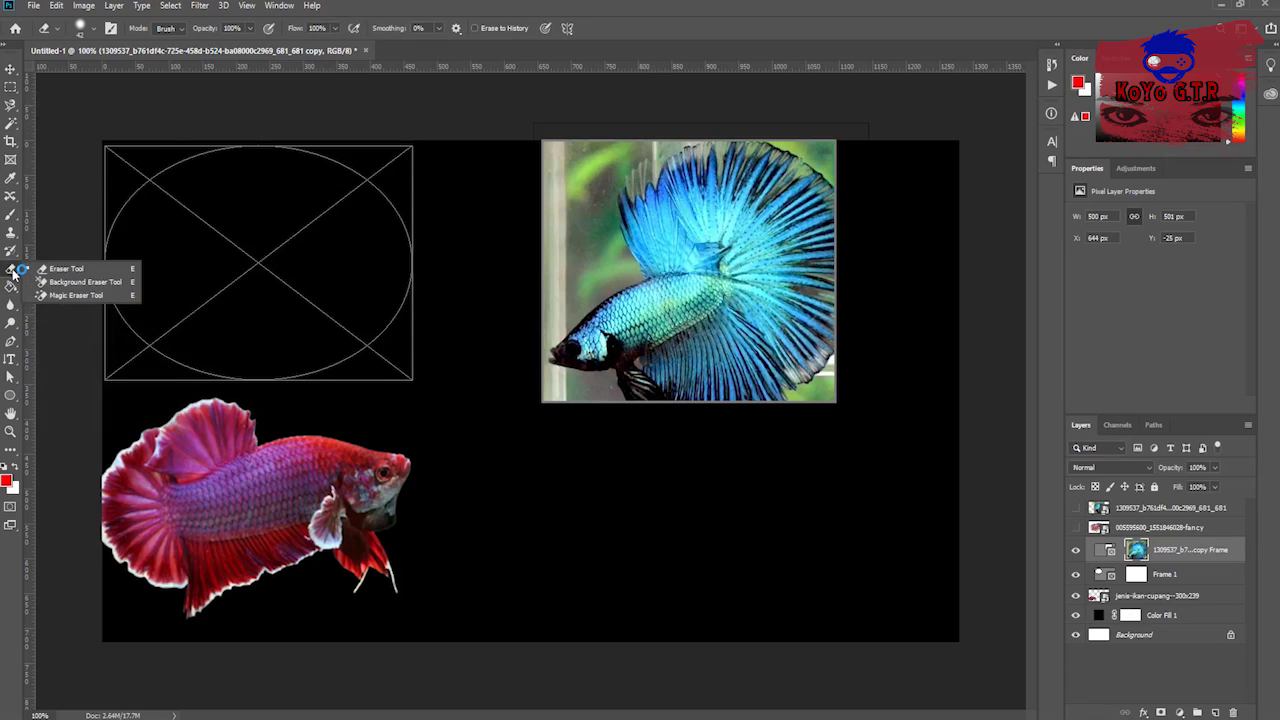
click(145, 105)
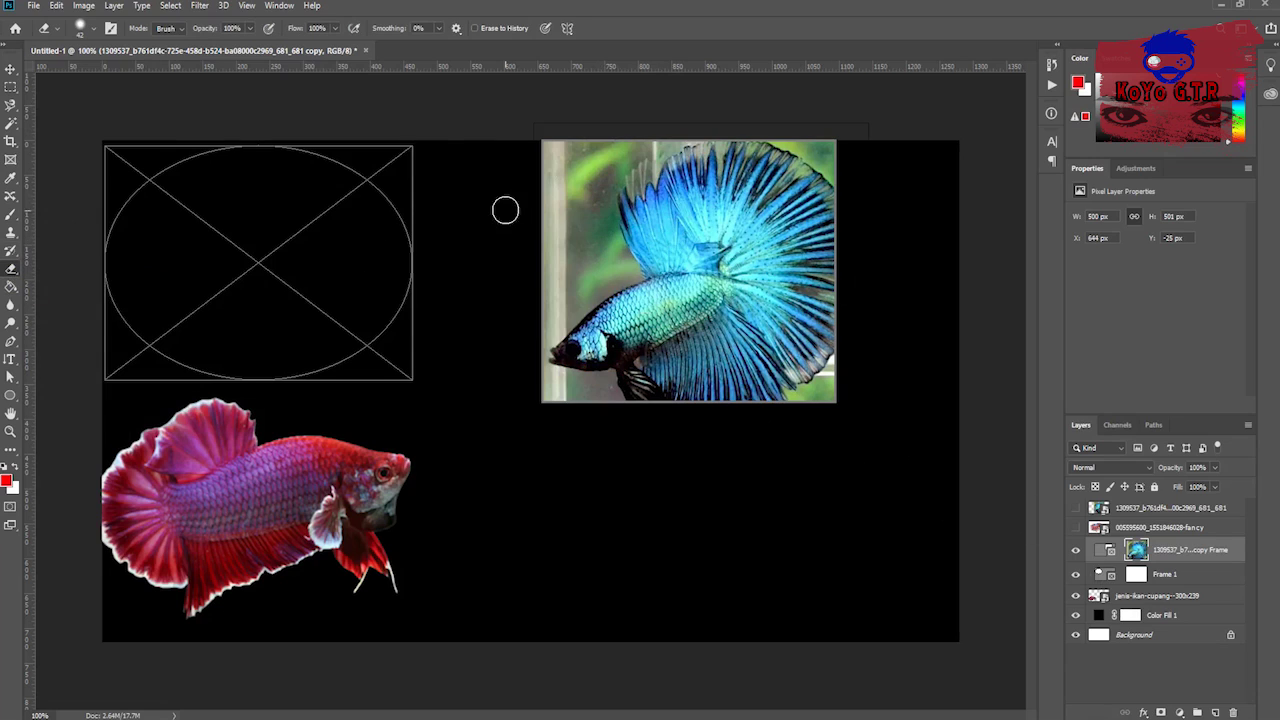
mouse_move(548, 188)
mouse_down()
mouse_move(530, 160)
mouse_move(558, 235)
mouse_move(626, 146)
mouse_up()
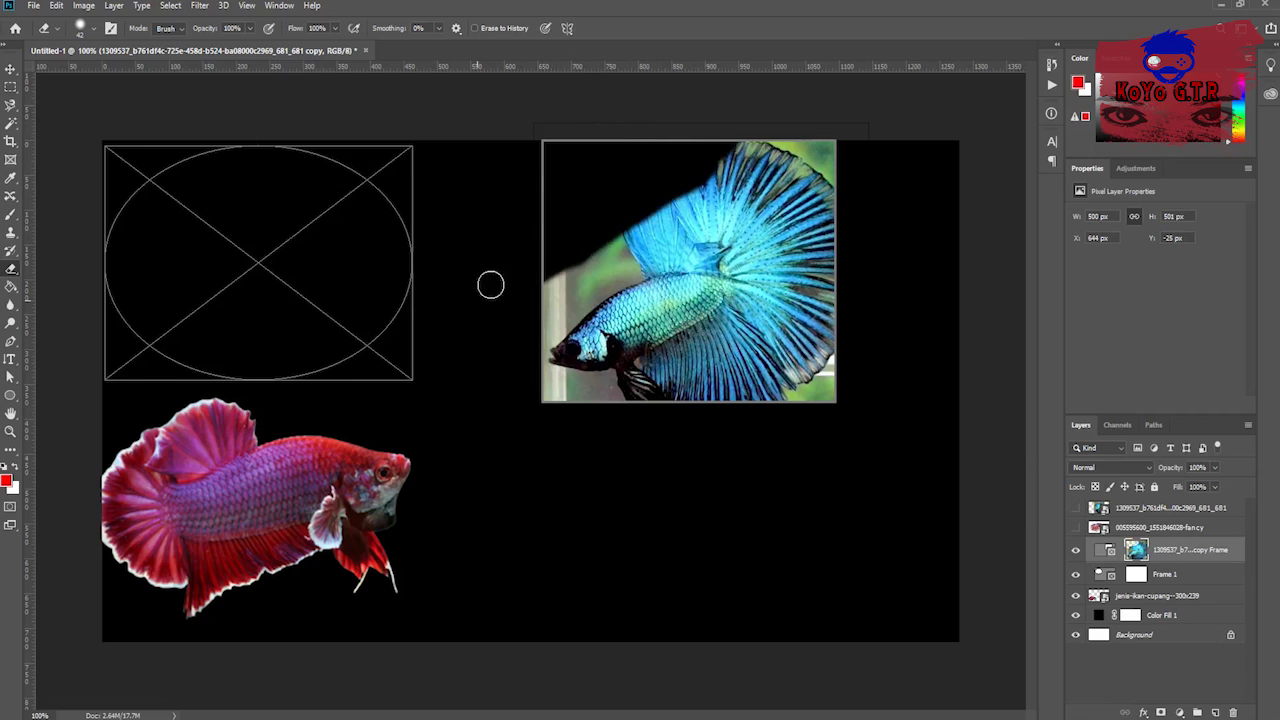
drag(550, 300, 766, 143)
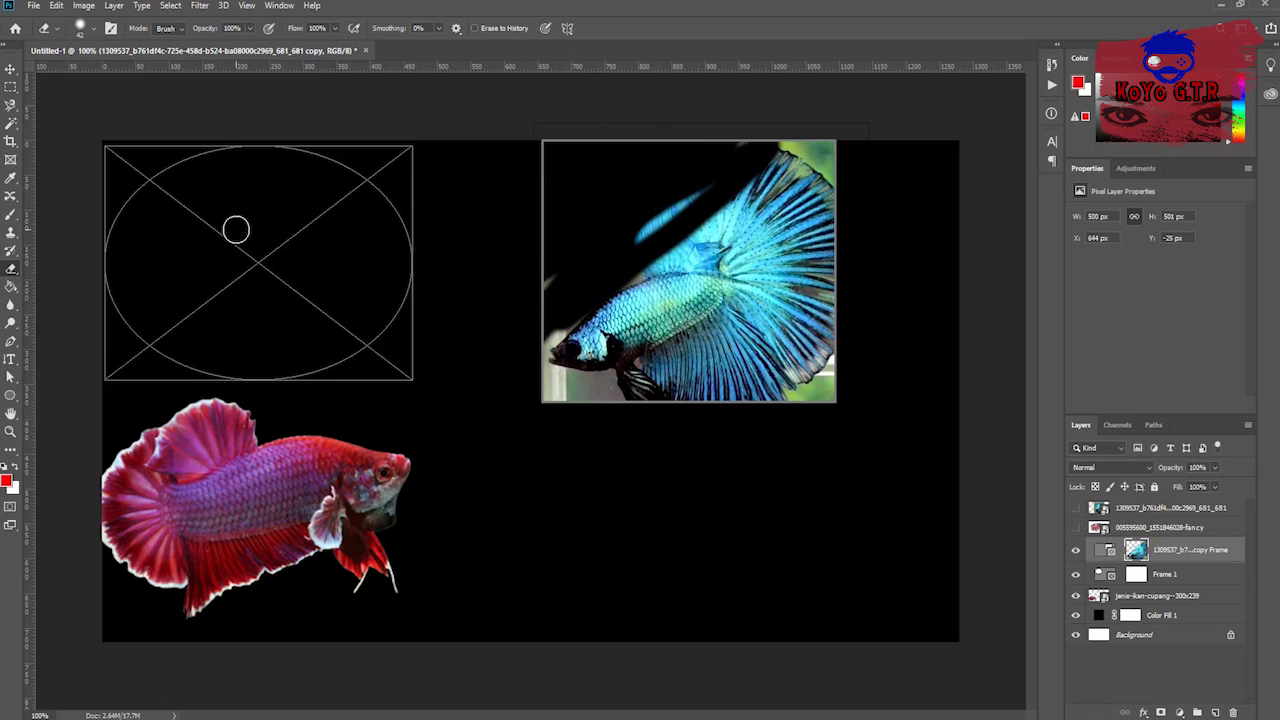
key(g)
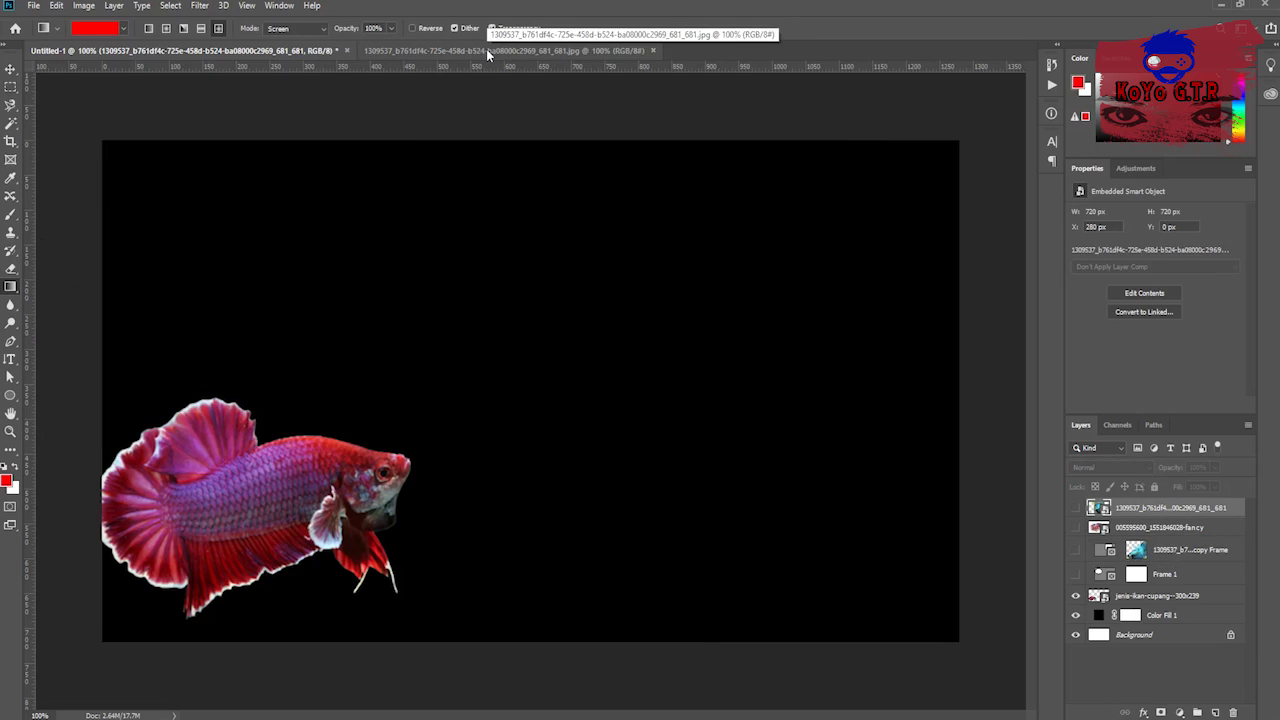
In the blue betta photo tab, apply a red gradient and undo it
click(486, 49)
drag(335, 205, 640, 512)
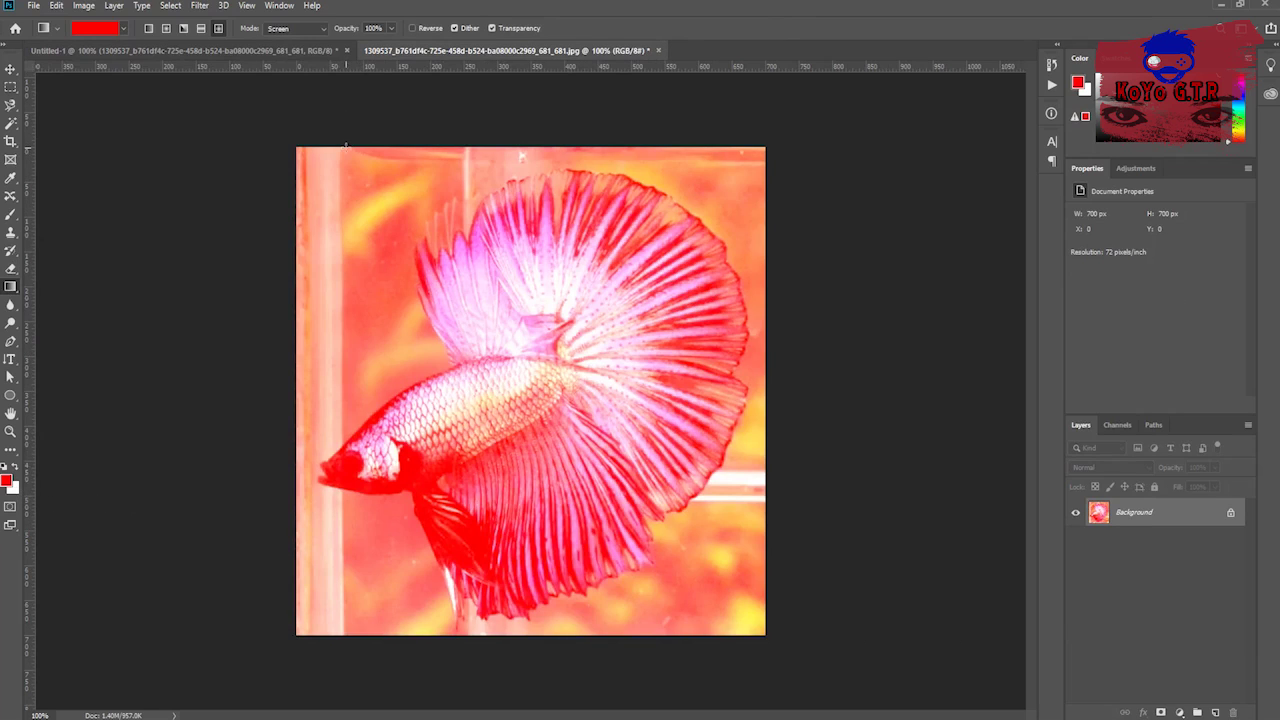
key(ctrl+z)
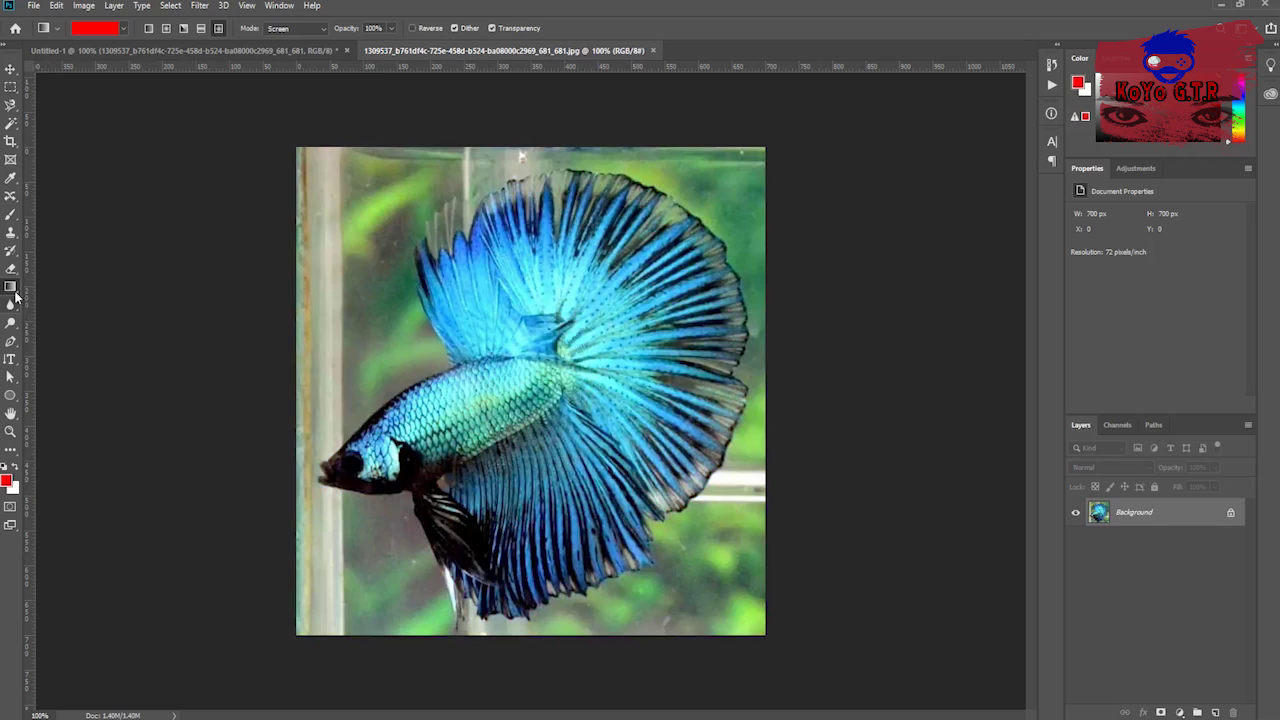
Paint Bucket the background patches left of and above the fish red, then return to Untitled-1
right_click(11, 287)
click(68, 300)
click(386, 288)
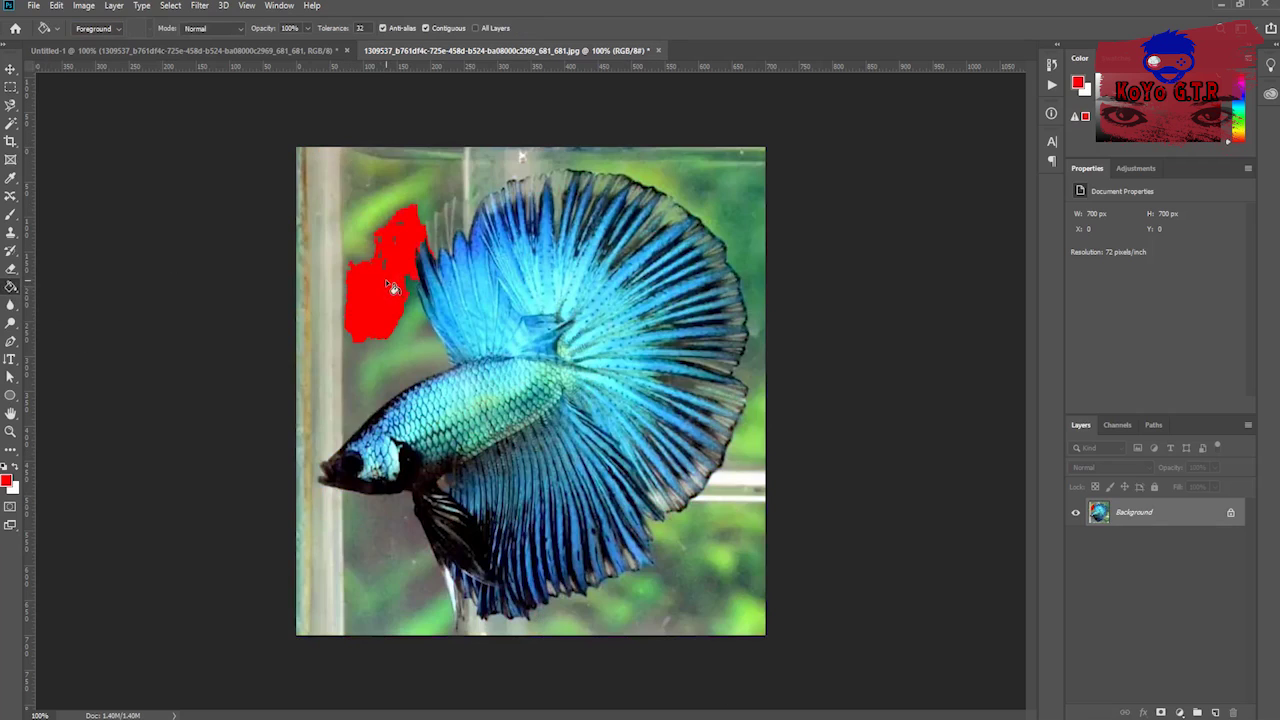
click(398, 369)
click(338, 384)
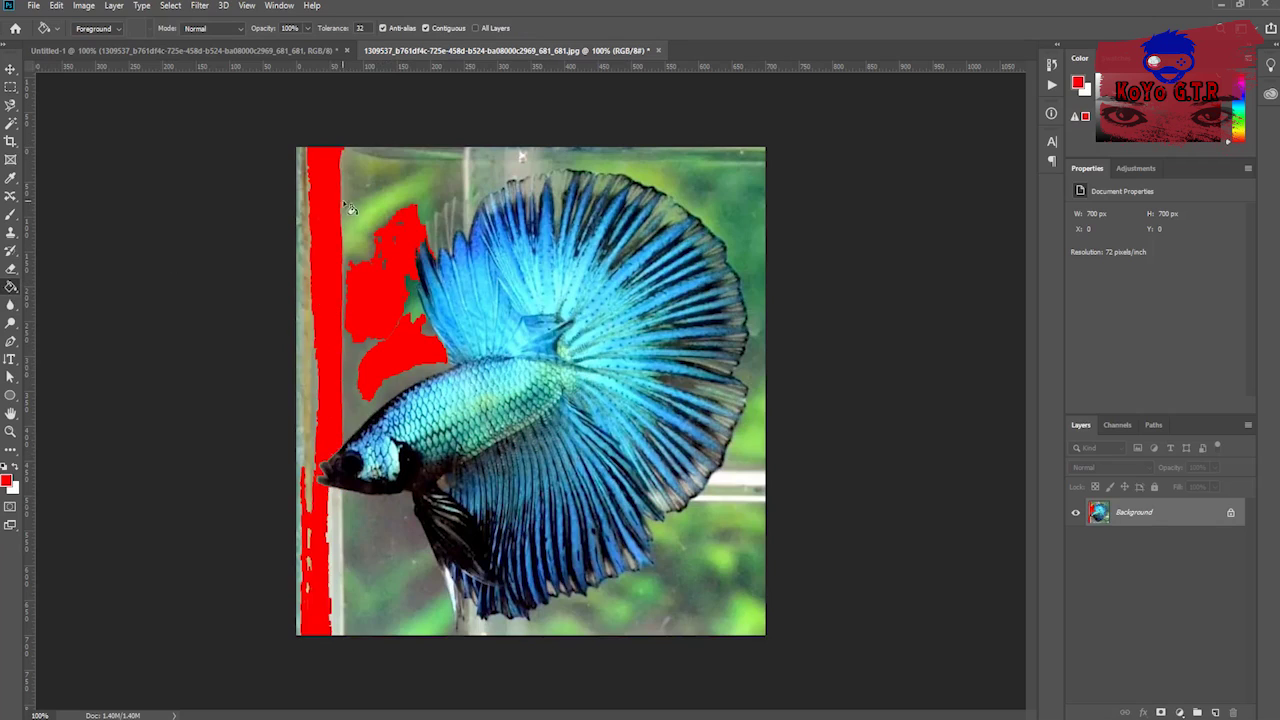
click(368, 189)
click(373, 218)
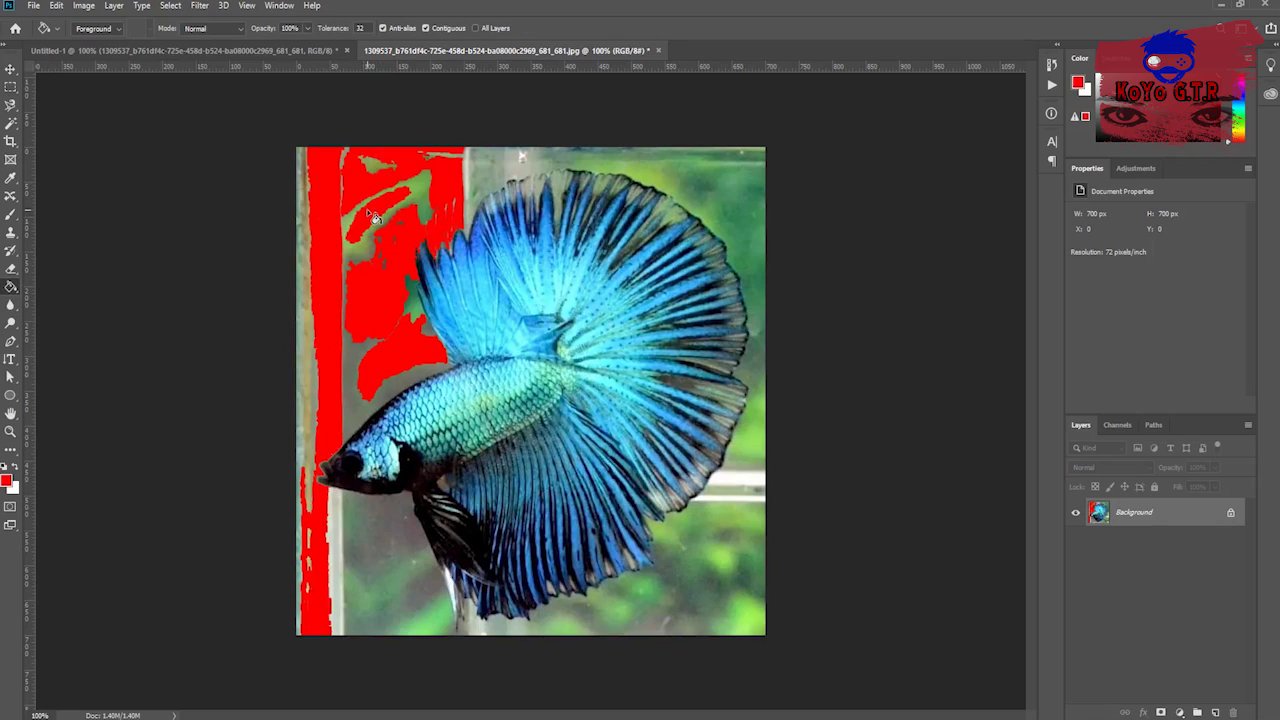
click(425, 189)
click(488, 176)
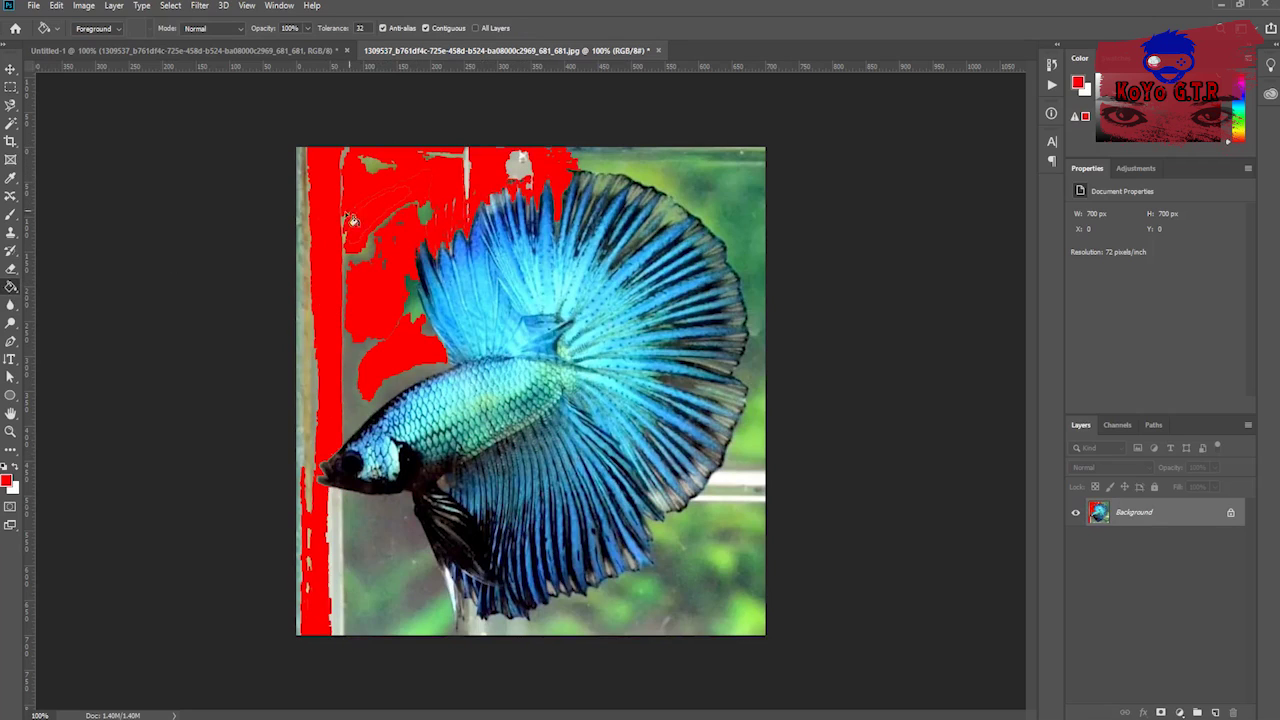
key(ctrl+z)
key(ctrl+z)
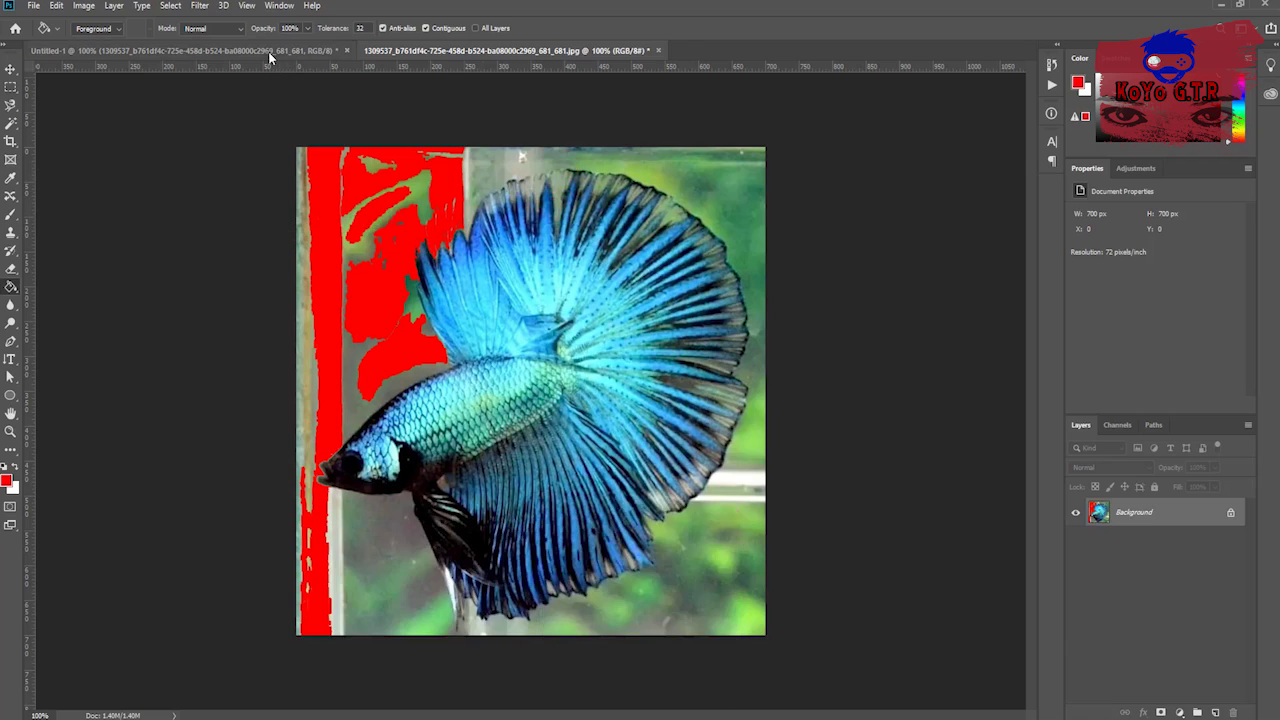
click(265, 50)
click(10, 358)
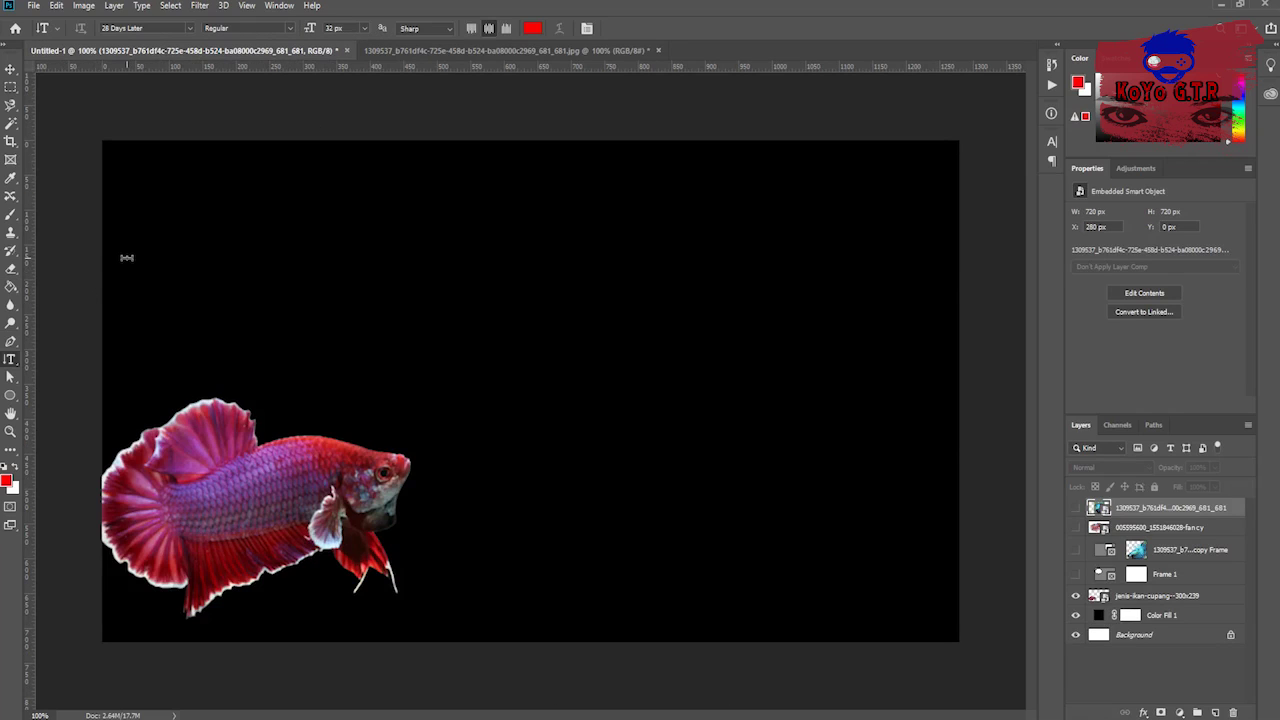
Add horizontal LOREM IPSUM text at the canvas upper left
key(t)
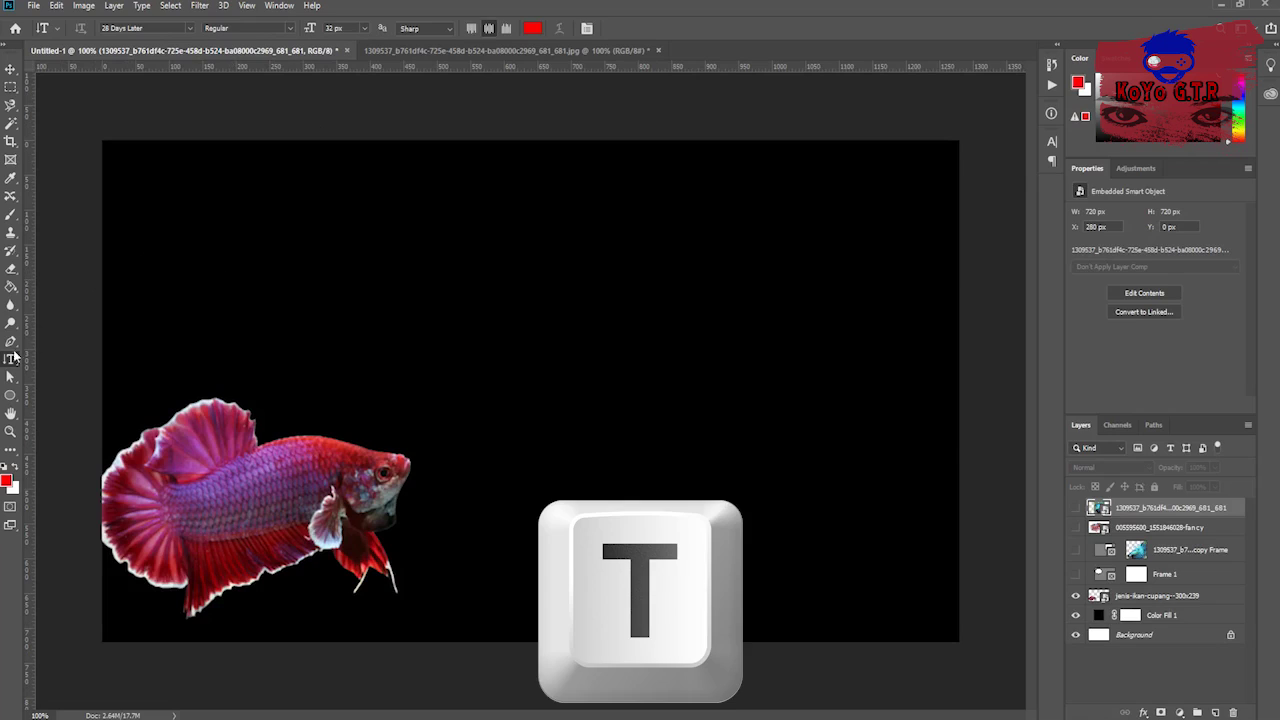
right_click(8, 368)
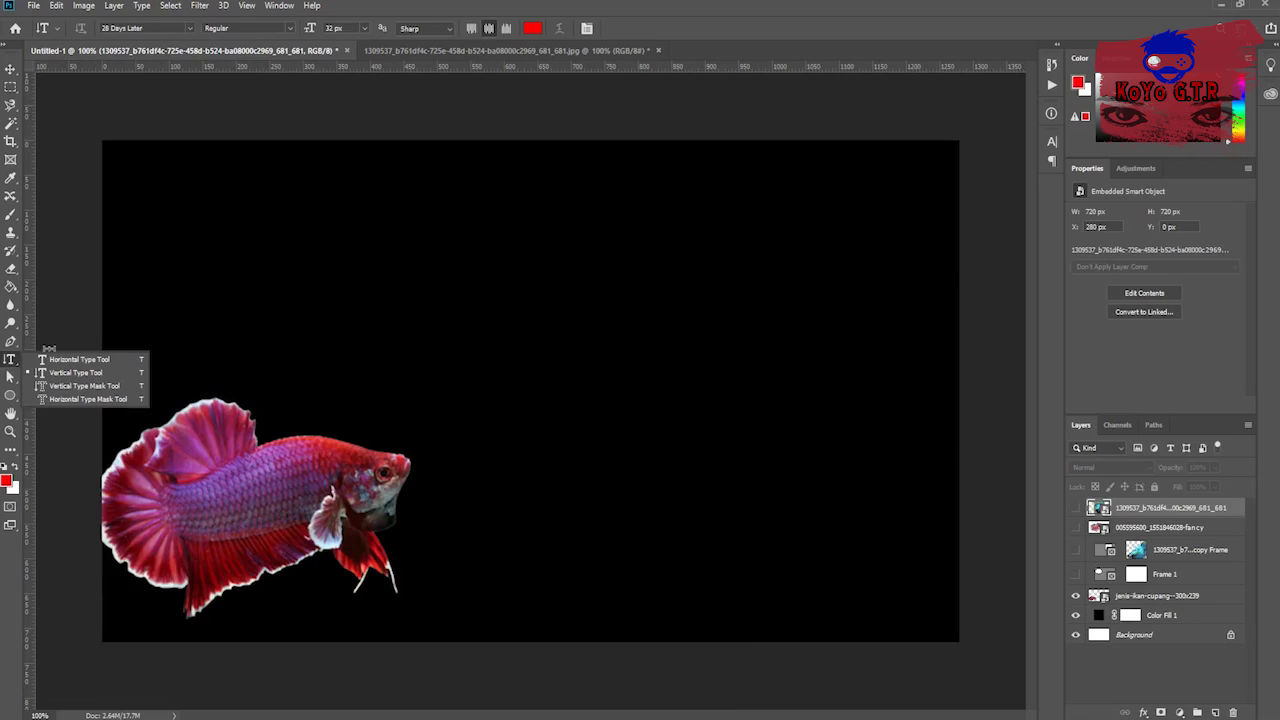
click(56, 363)
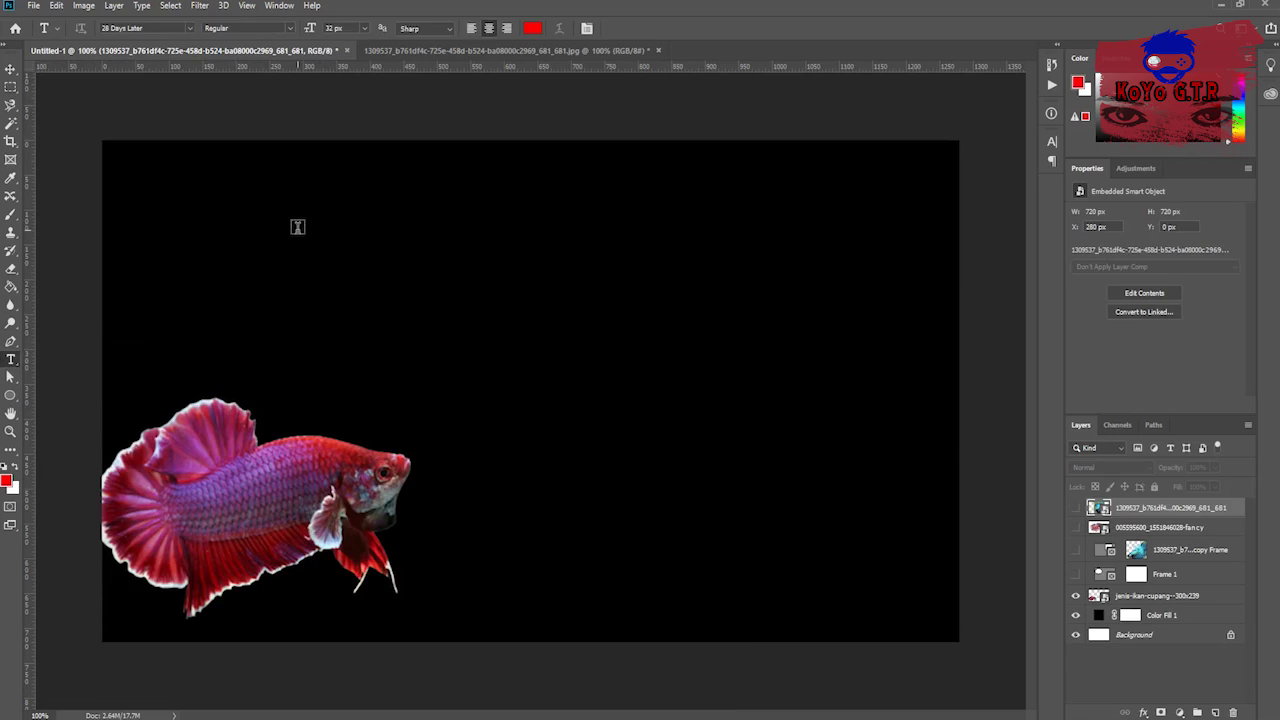
click(298, 226)
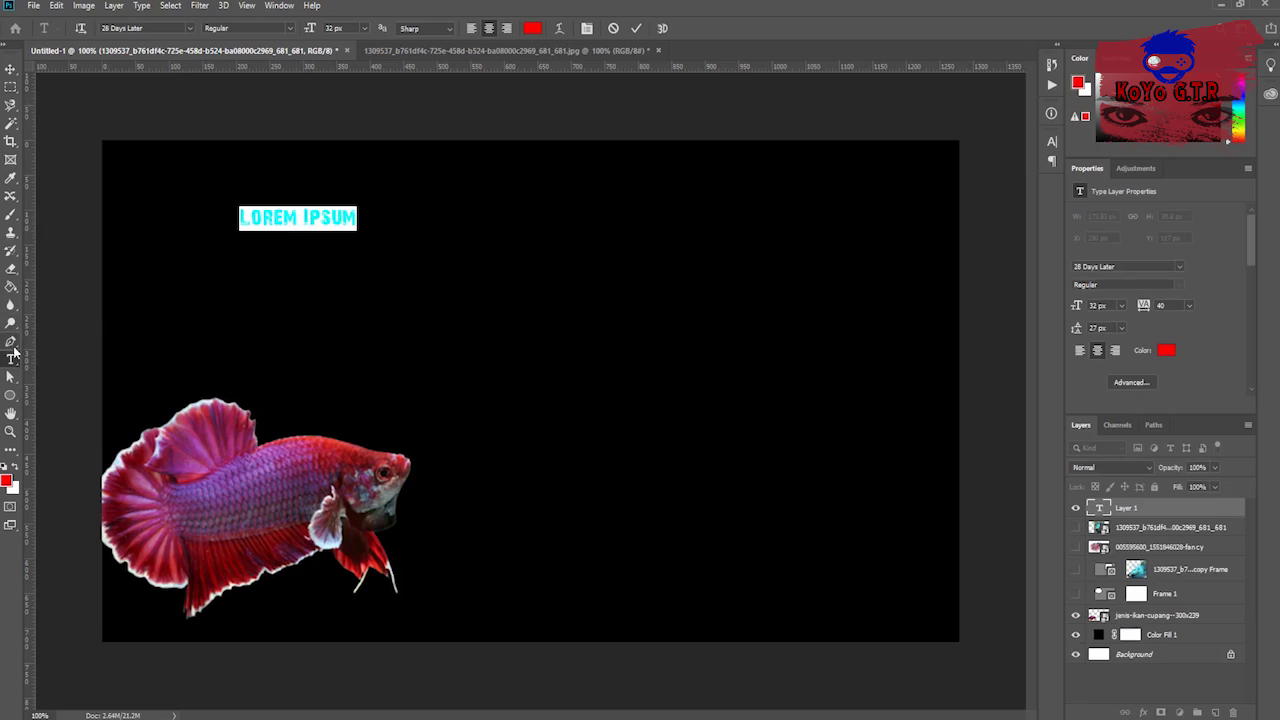
Add a vertical LOREM IPSUM column, move it toward the canvas centre and commit
right_click(12, 362)
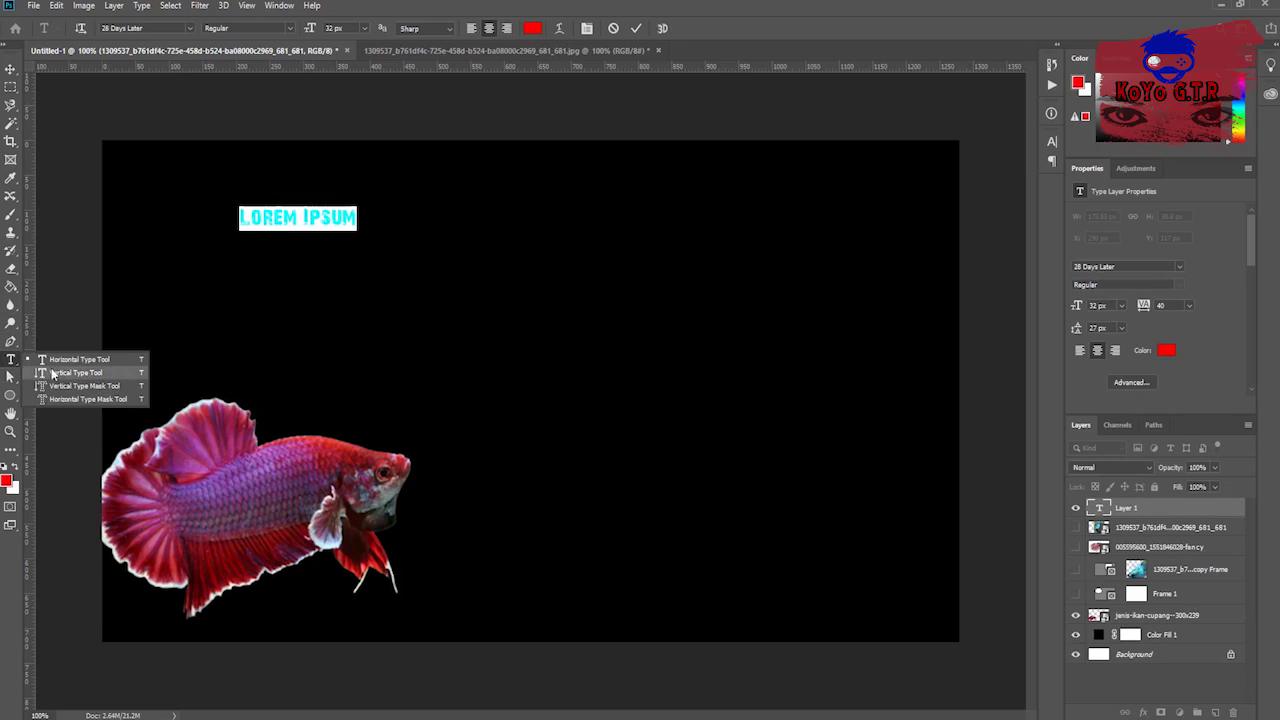
click(56, 374)
click(516, 228)
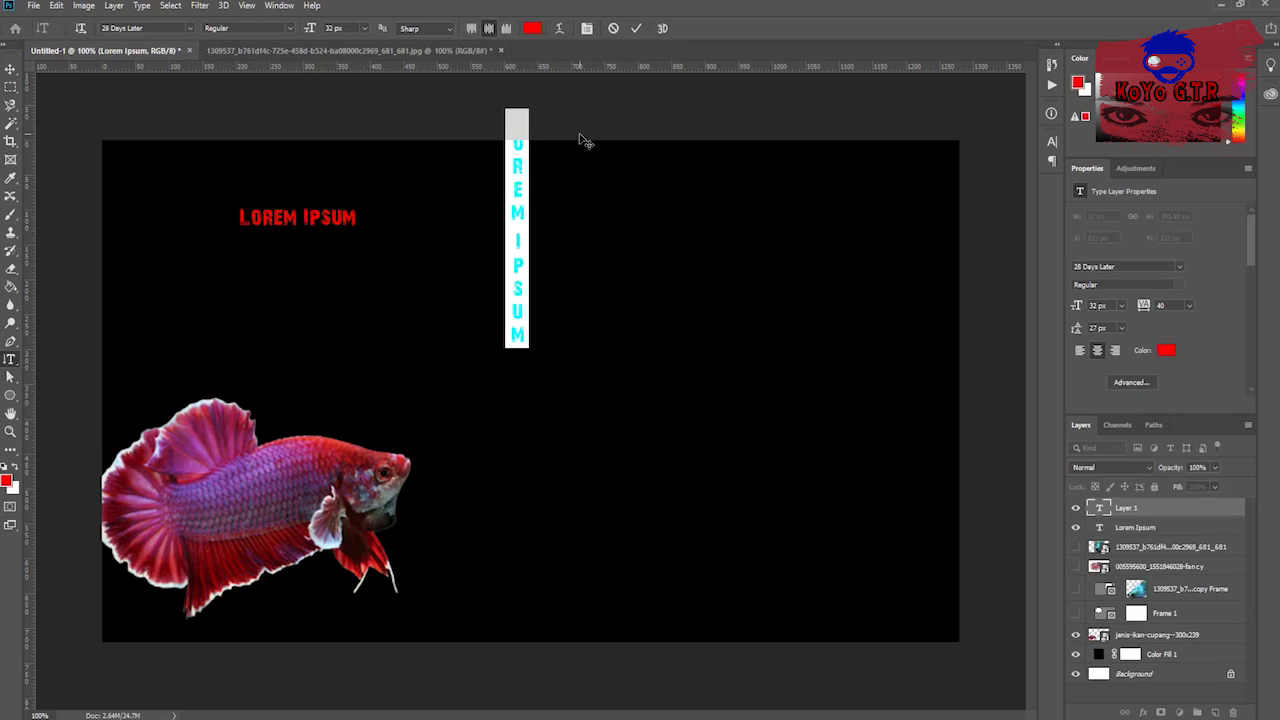
key(ctrl)
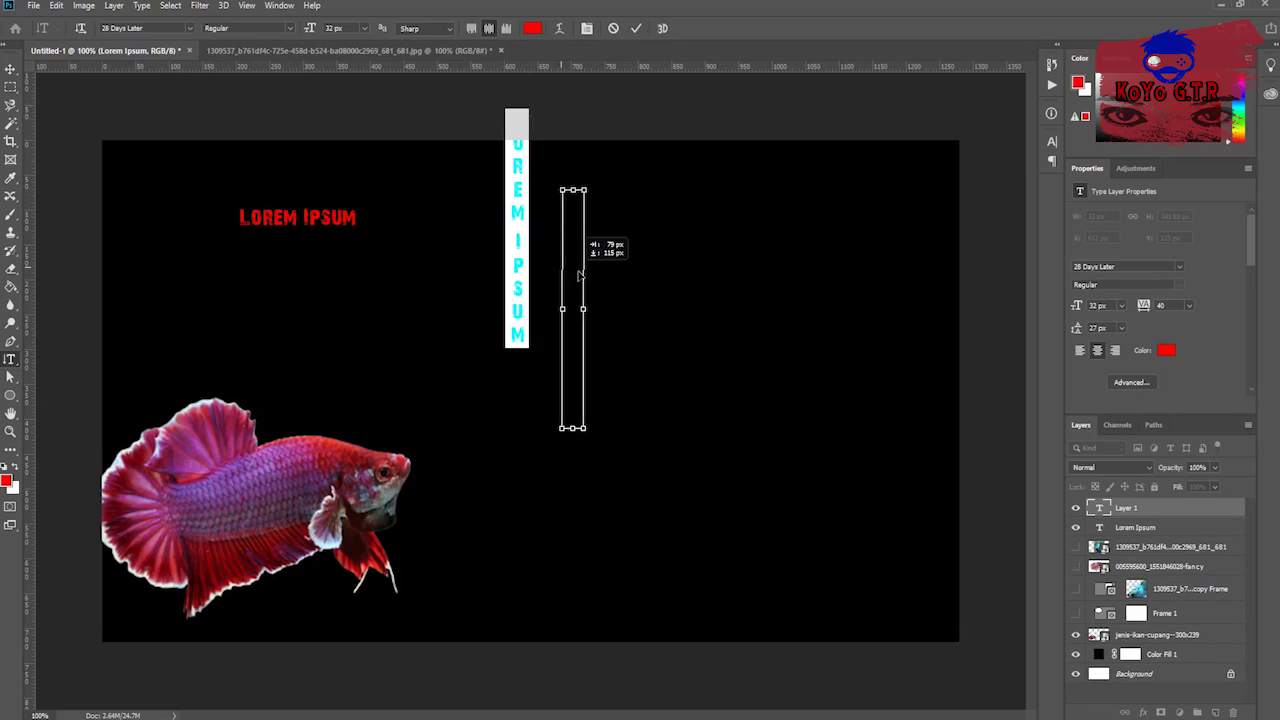
drag(521, 193, 583, 275)
key(ctrl+Return)
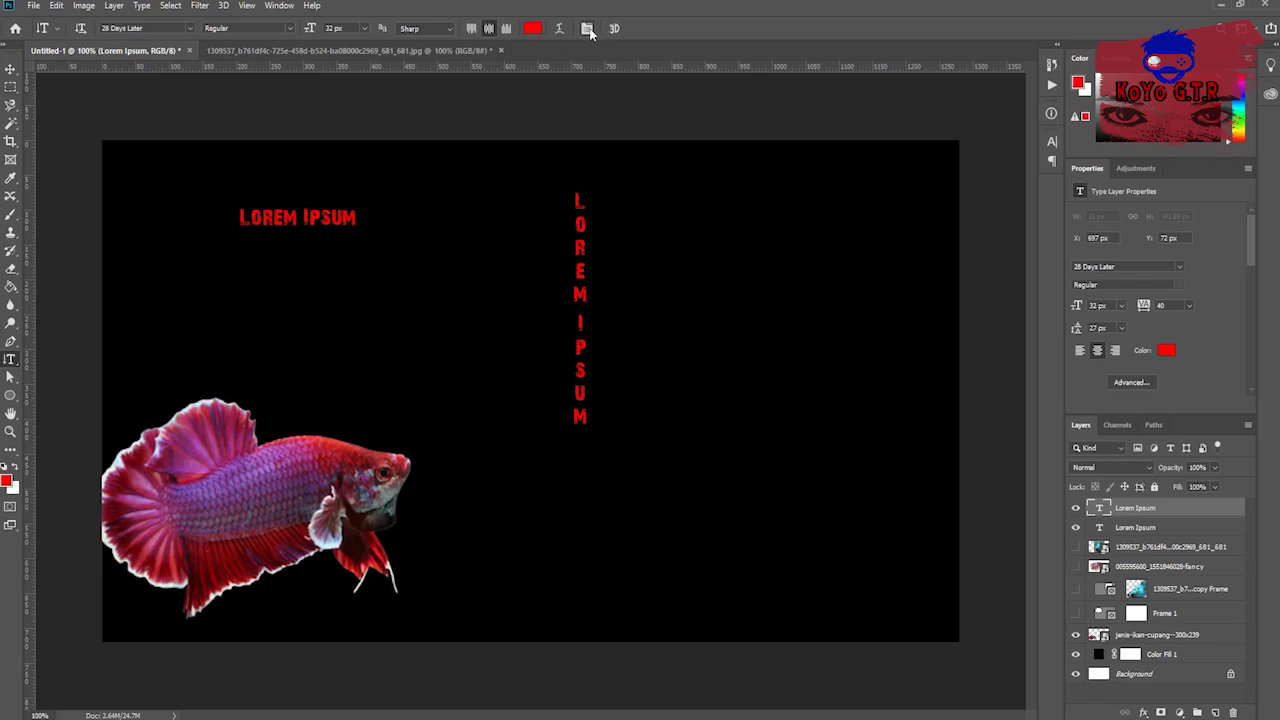
Paste a second vertical LOREM IPSUM column further right and commit it
click(747, 246)
text(LOREM IPSUM)
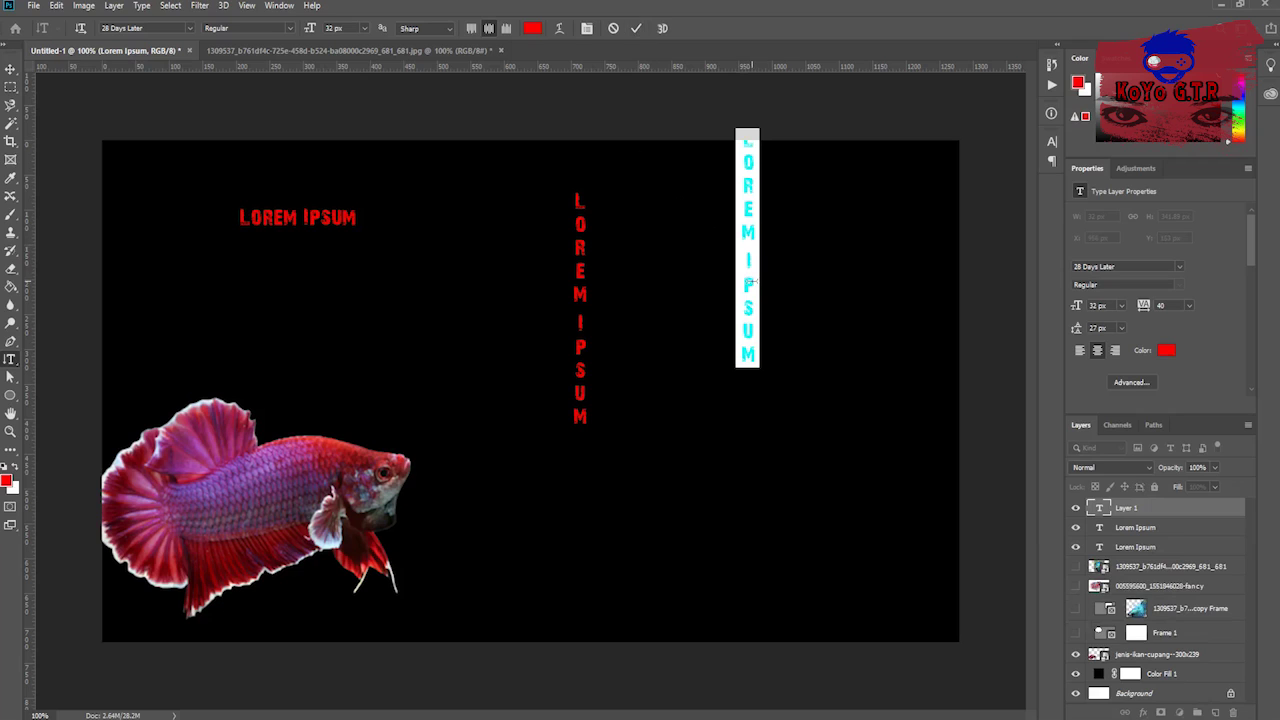
key(ctrl+Return)
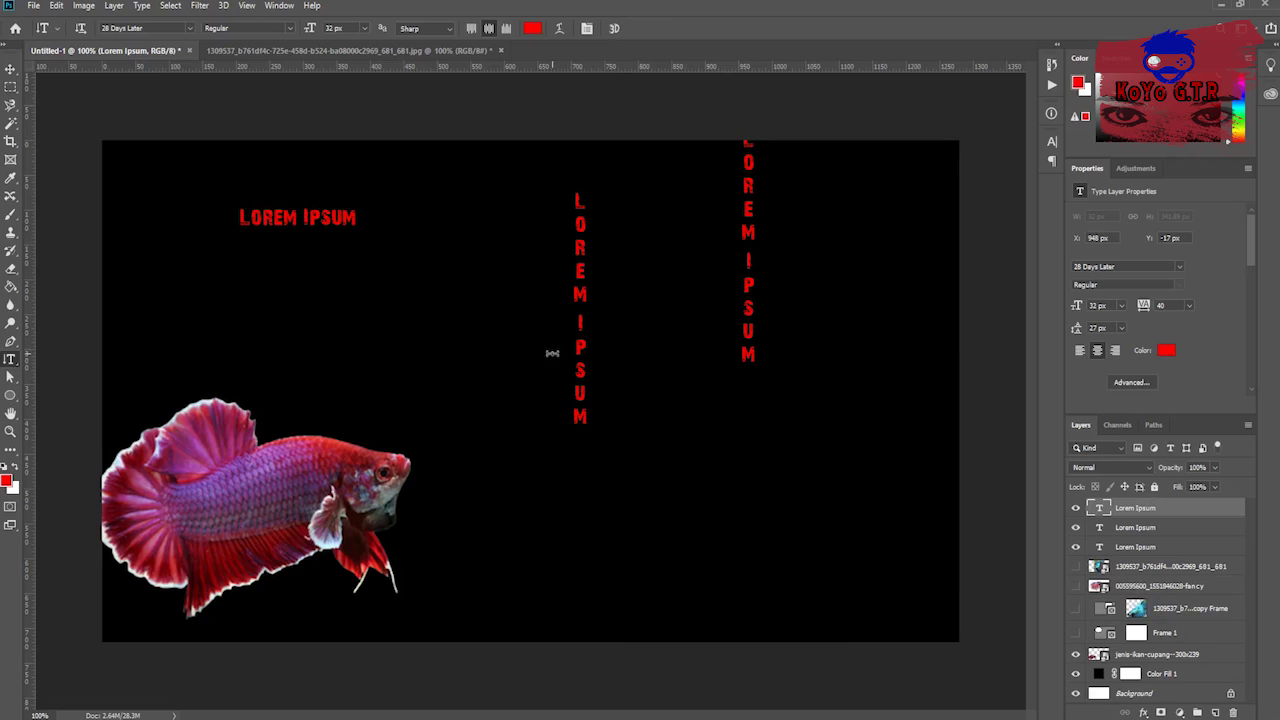
key(ctrl+a)
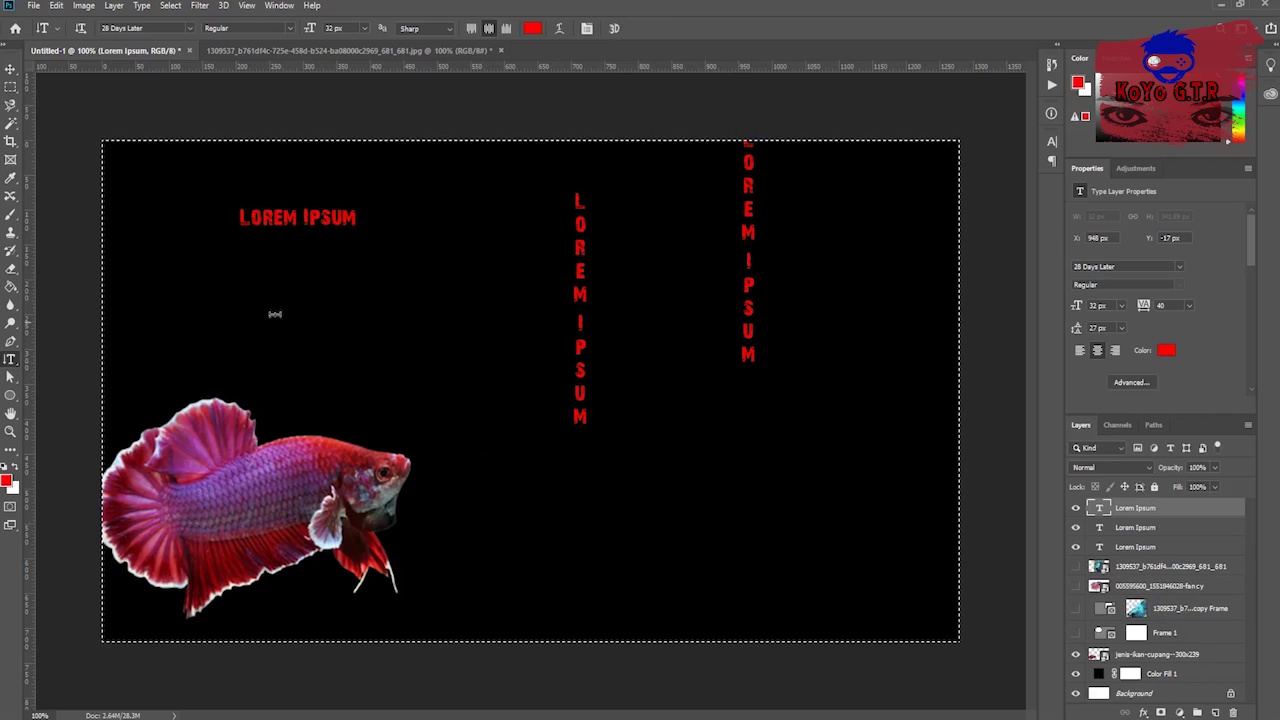
key(ctrl+d)
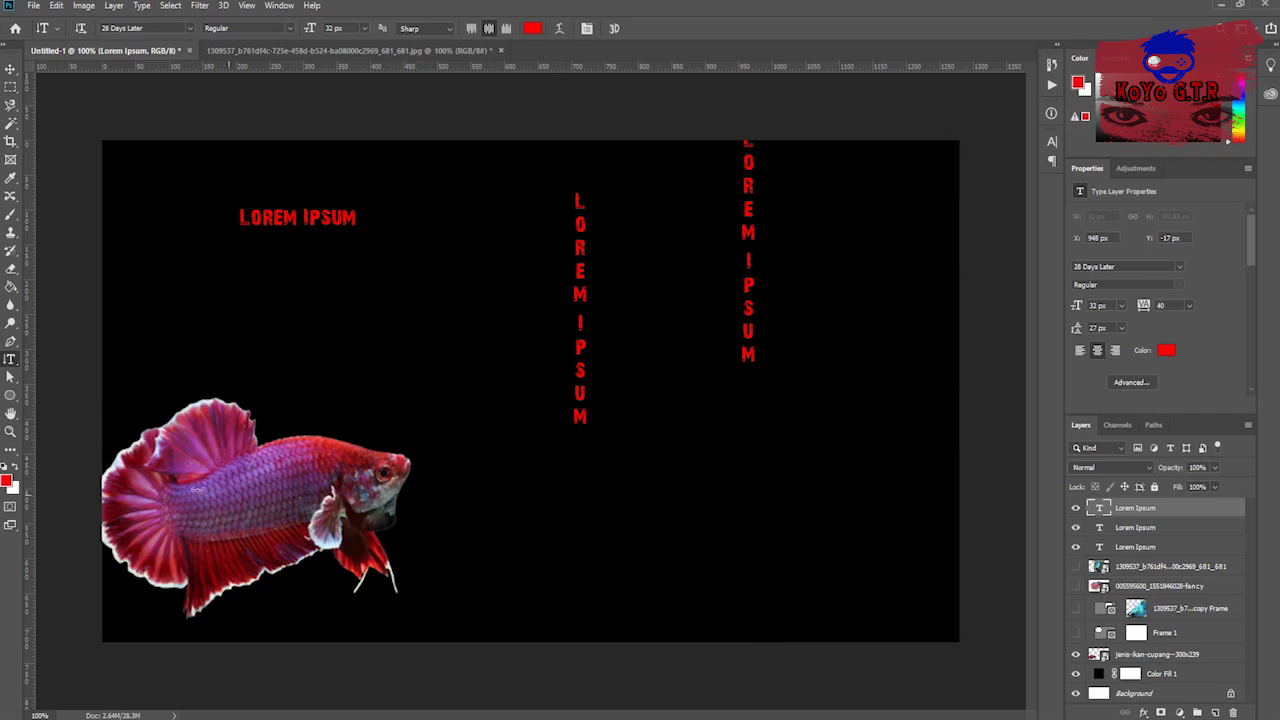
Move the right vertical LOREM IPSUM lower-left and skew it diagonally, then undo back to upright
key(ctrl+t)
key(ctrl+t)
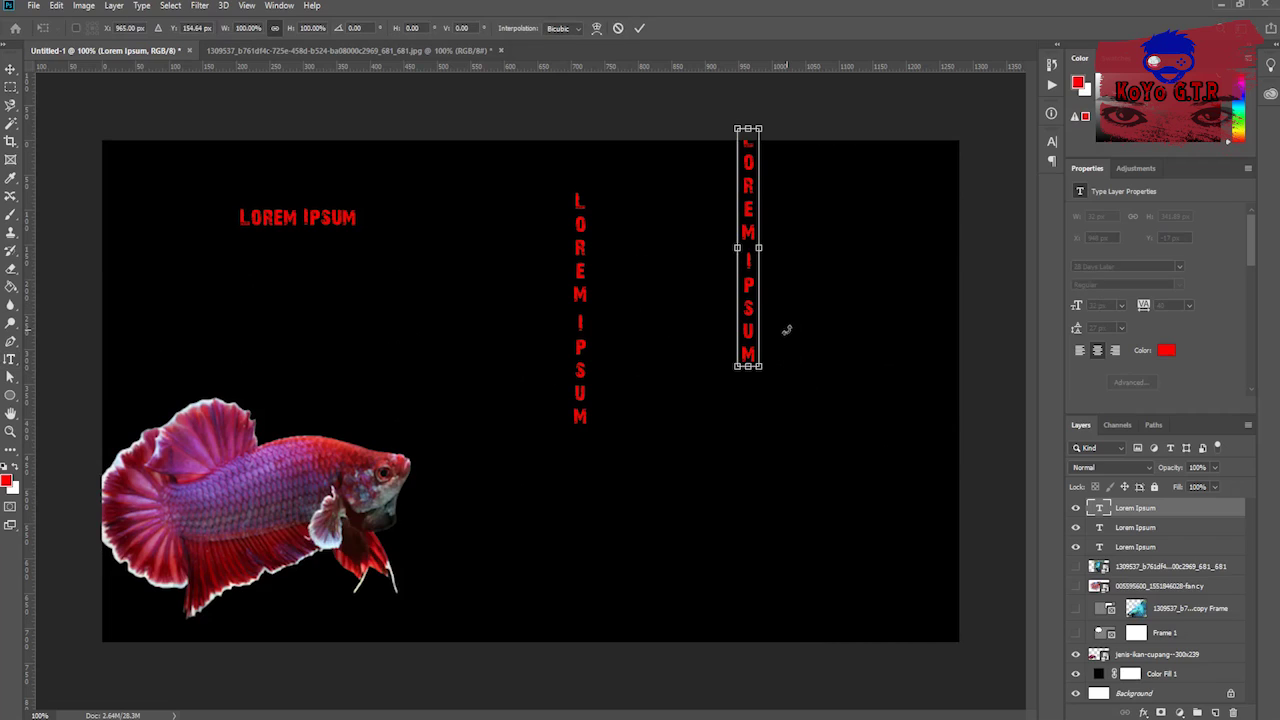
key(ctrl+t)
mouse_move(750, 213)
mouse_down()
mouse_move(829, 289)
mouse_move(670, 294)
mouse_move(820, 292)
mouse_move(687, 293)
mouse_up()
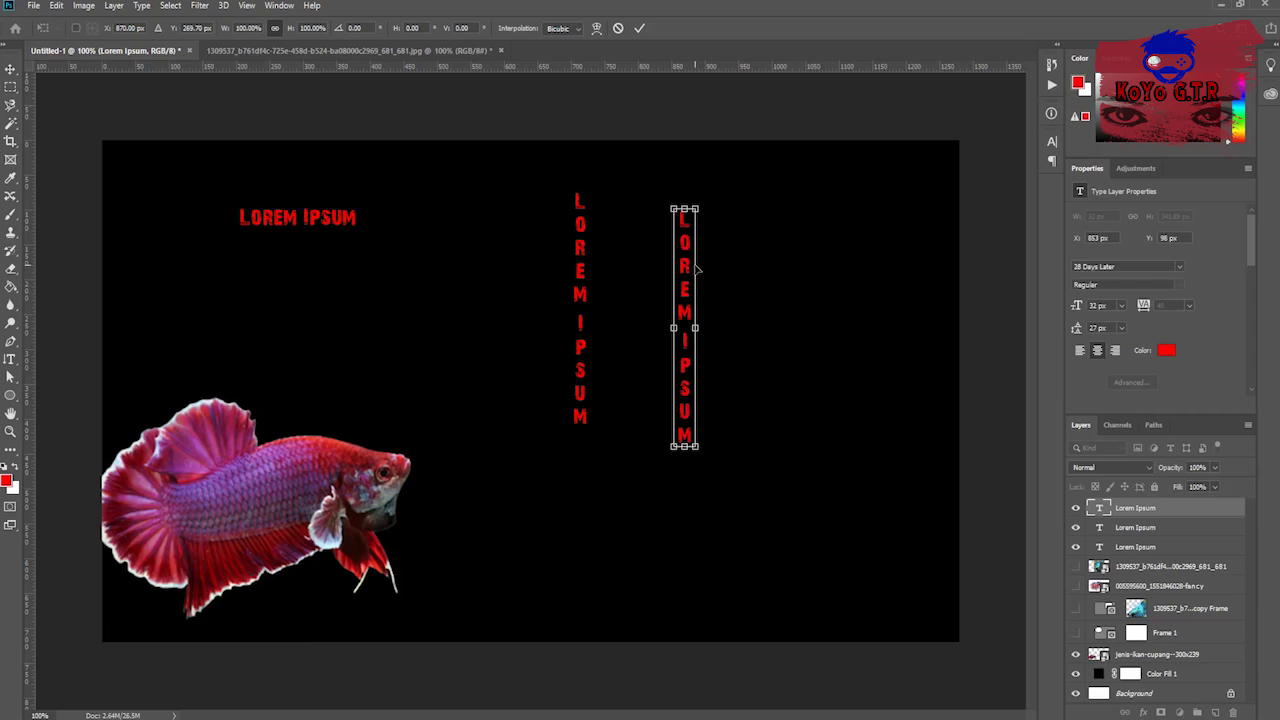
key(ctrl)
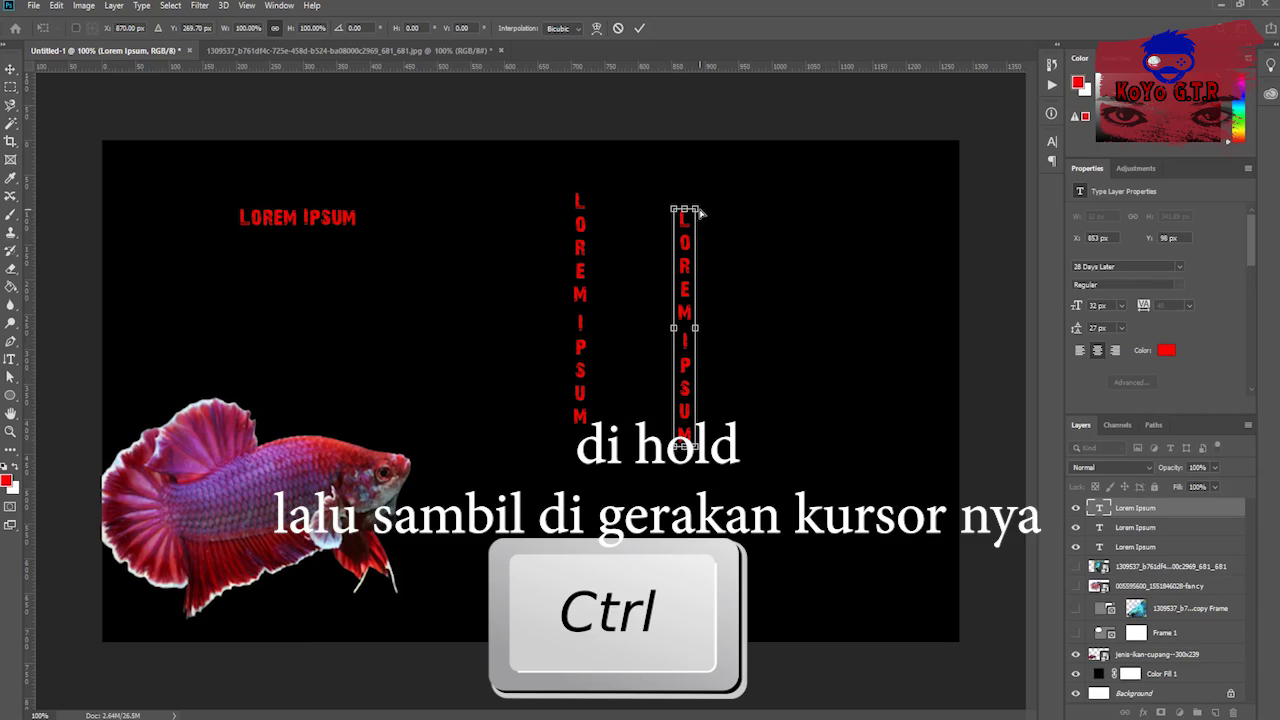
drag(700, 210, 830, 217)
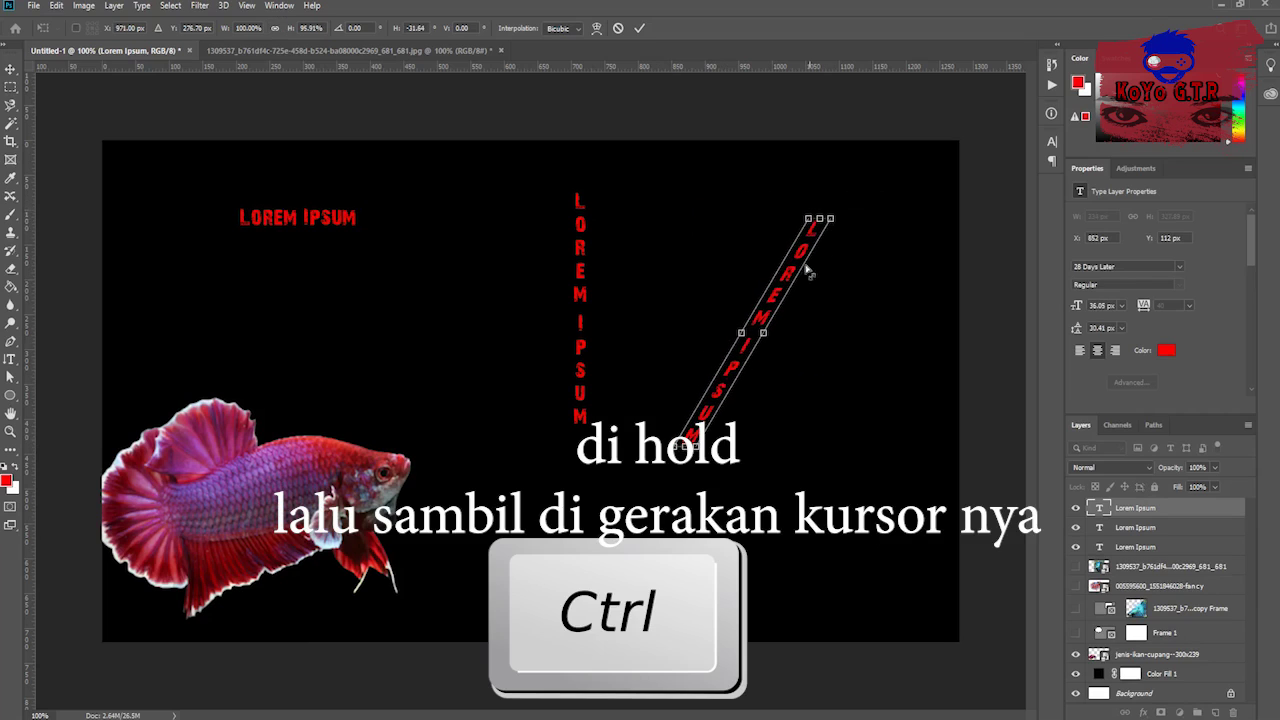
drag(764, 334, 876, 423)
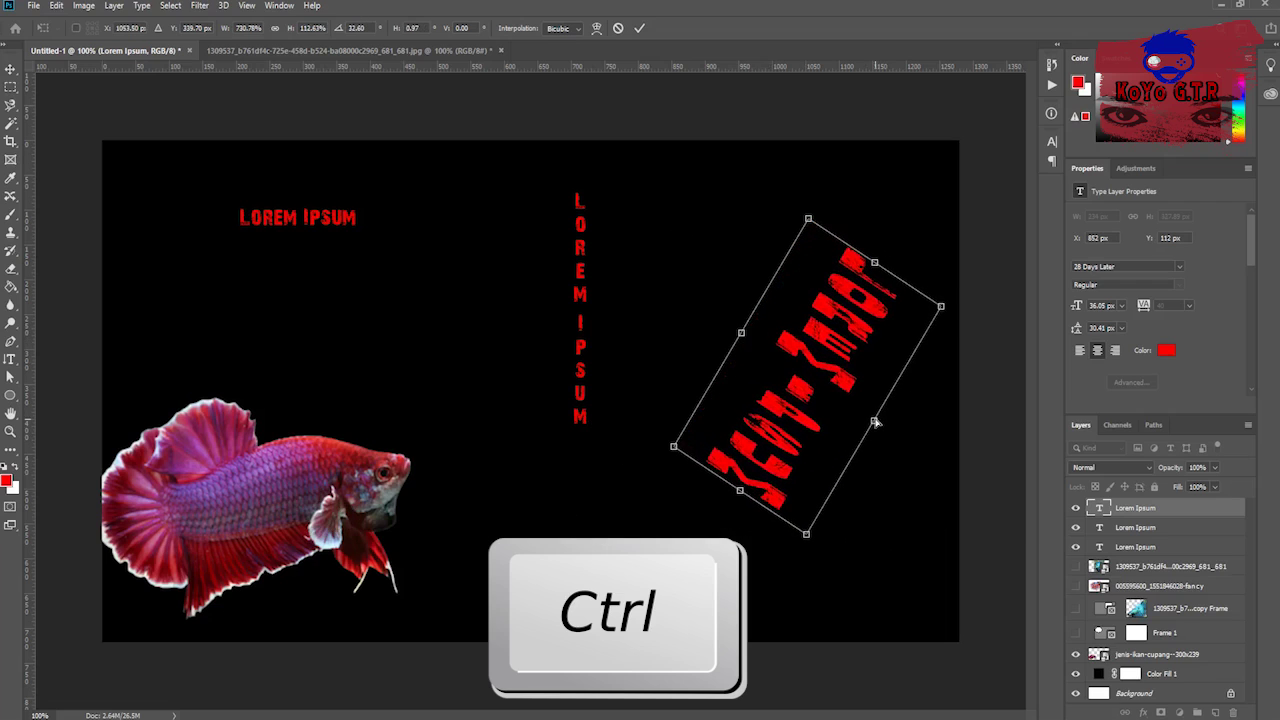
key(ctrl+z)
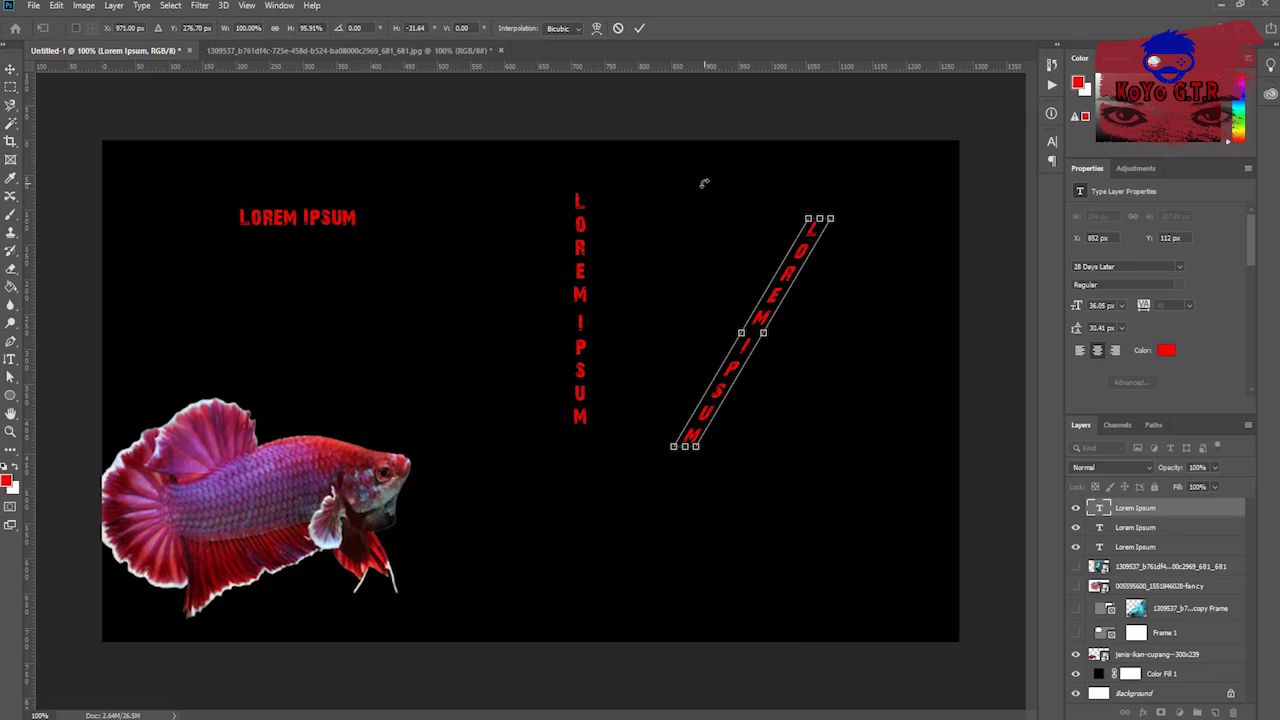
click(639, 28)
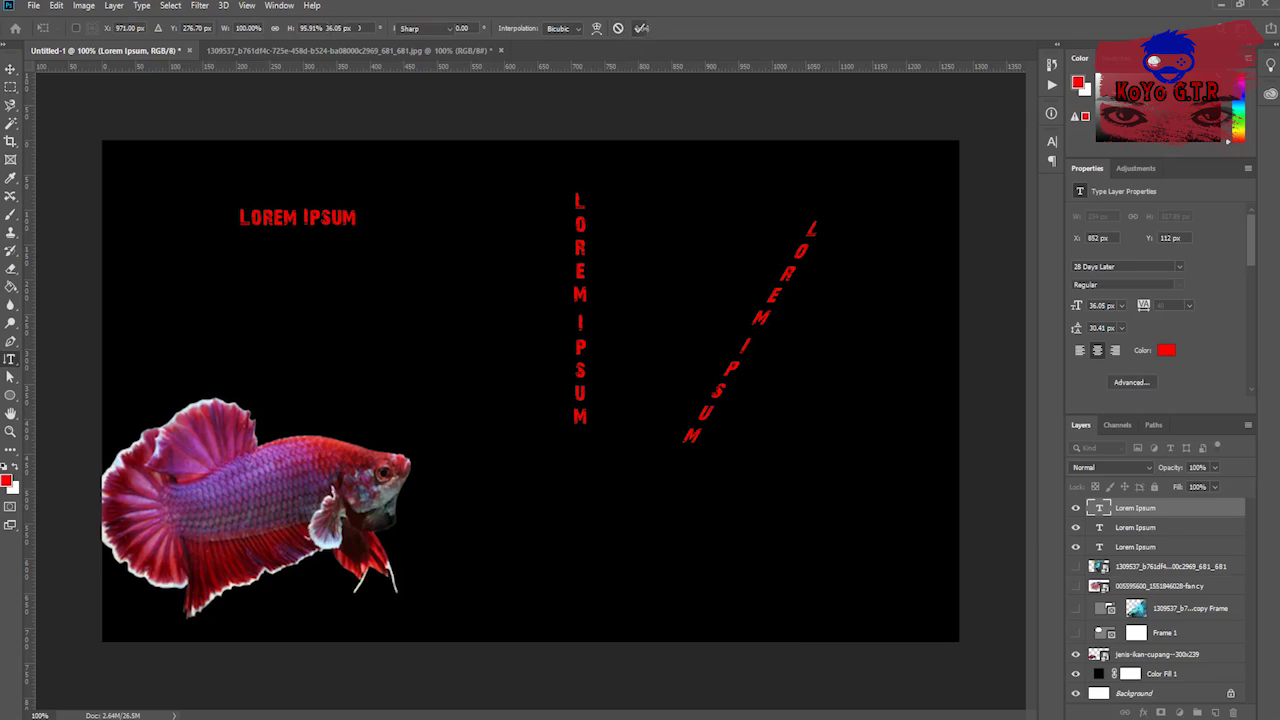
key(ctrl+z)
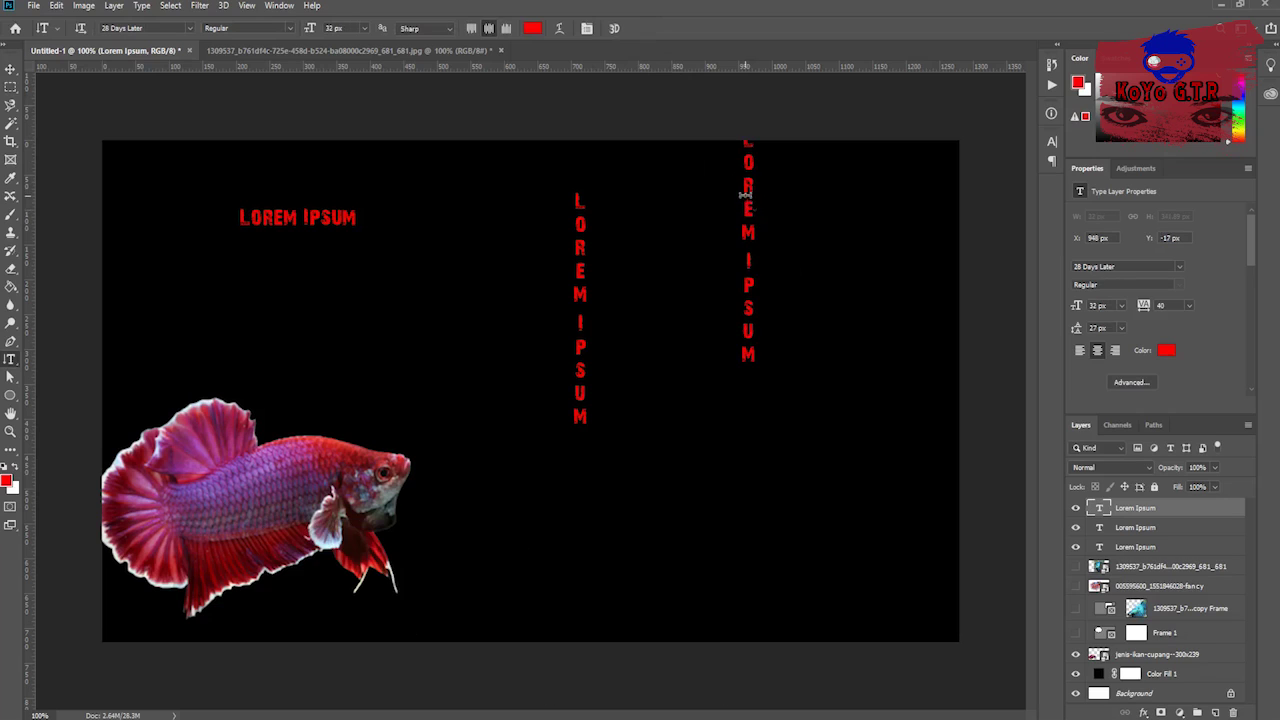
Reposition and stretch the right vertical LOREM IPSUM column with Free Transform
drag(750, 200, 692, 281)
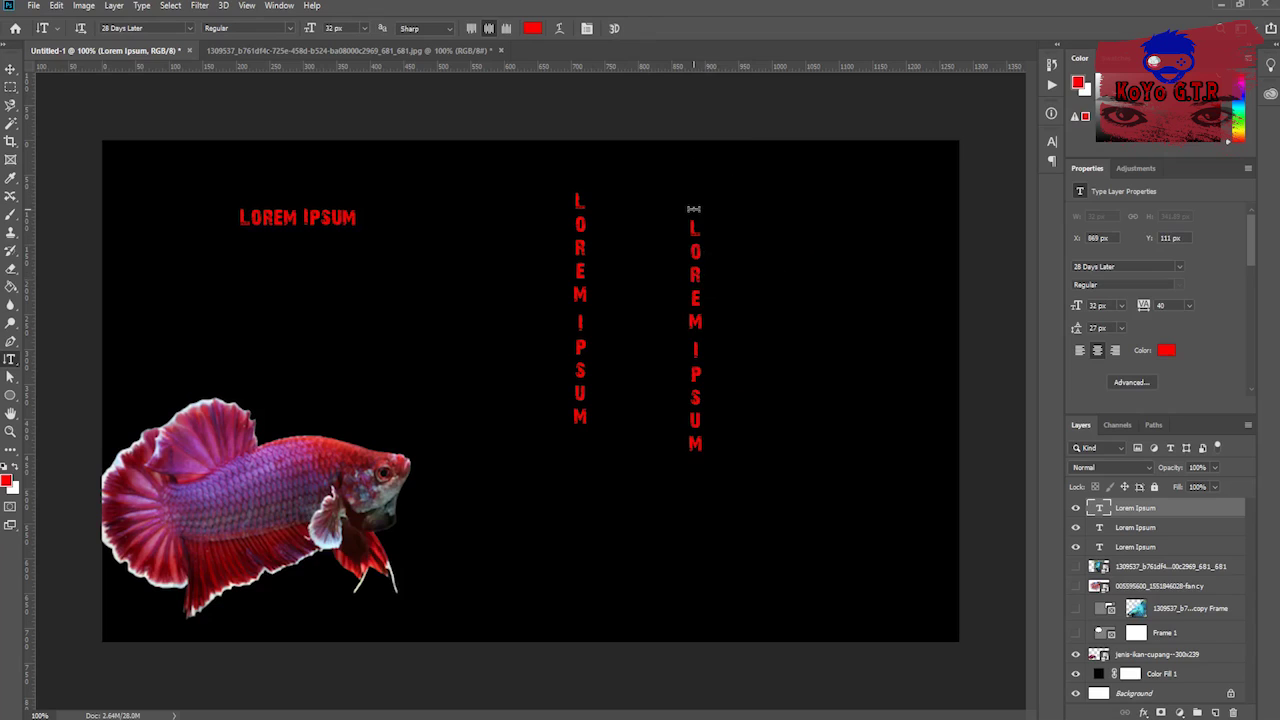
key(ctrl+t)
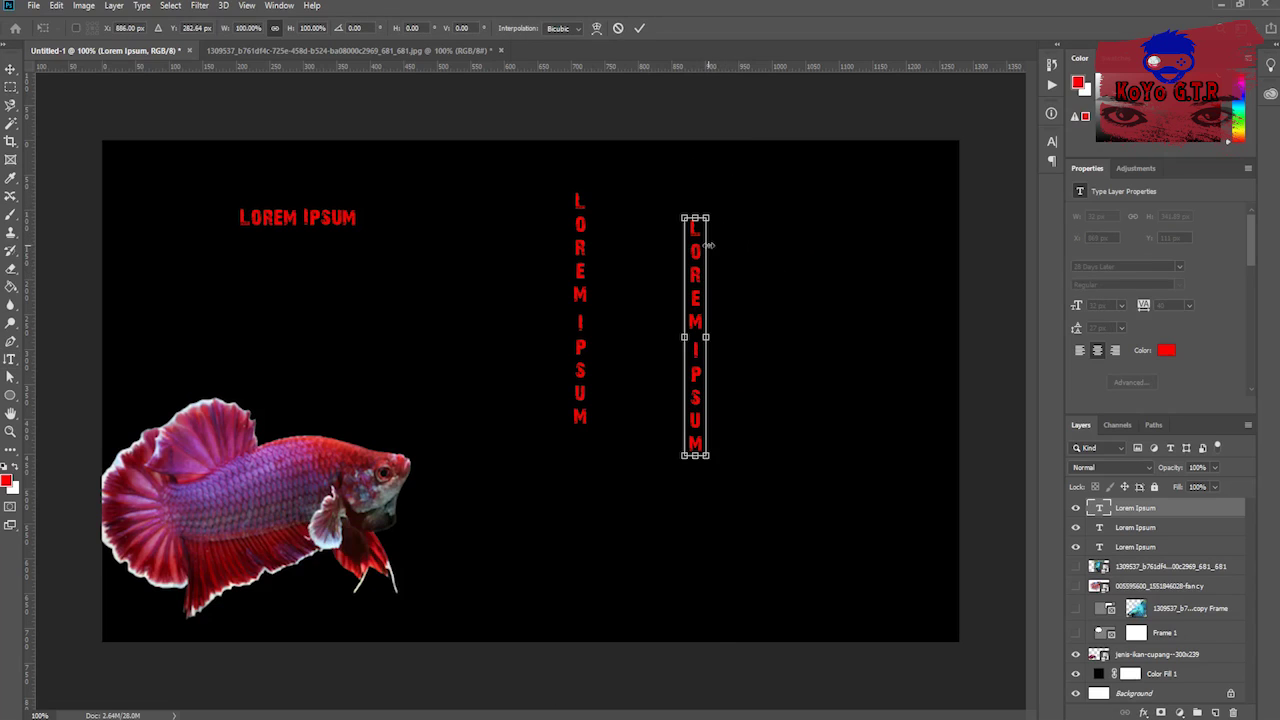
mouse_move(709, 337)
mouse_down()
mouse_move(722, 335)
mouse_move(709, 335)
mouse_up()
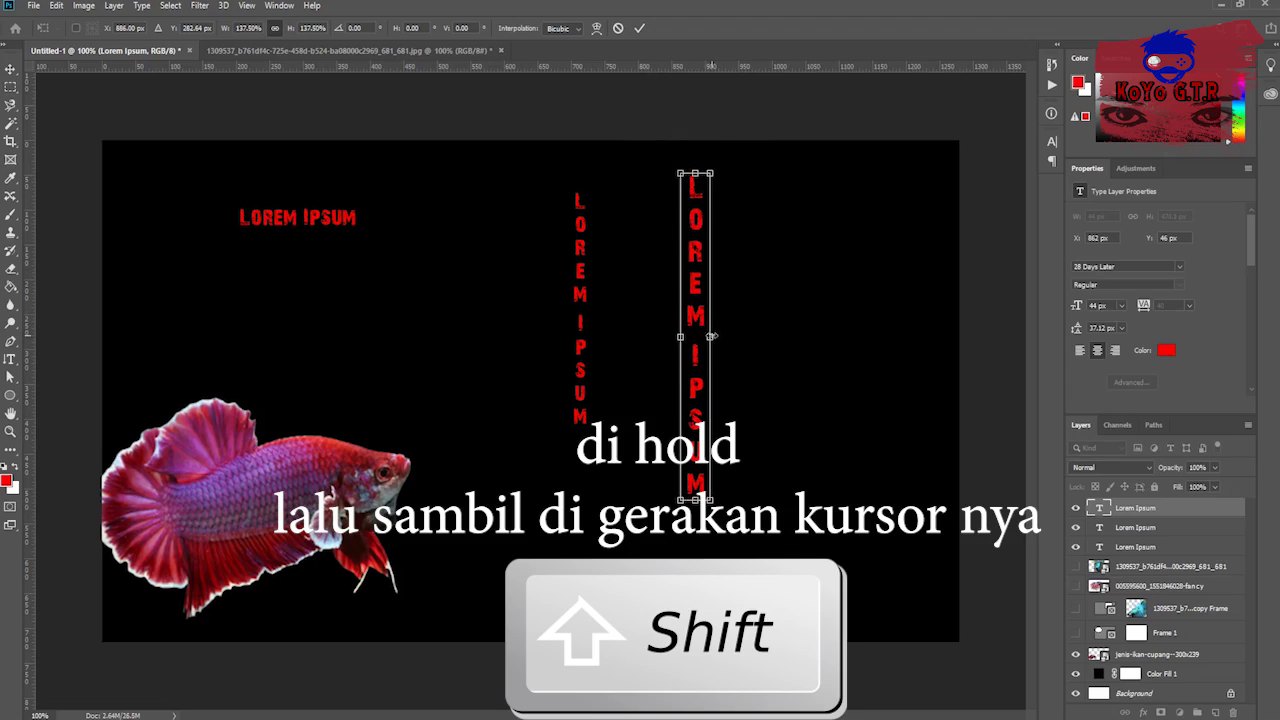
mouse_move(710, 337)
mouse_down()
mouse_move(786, 348)
mouse_move(557, 371)
mouse_up()
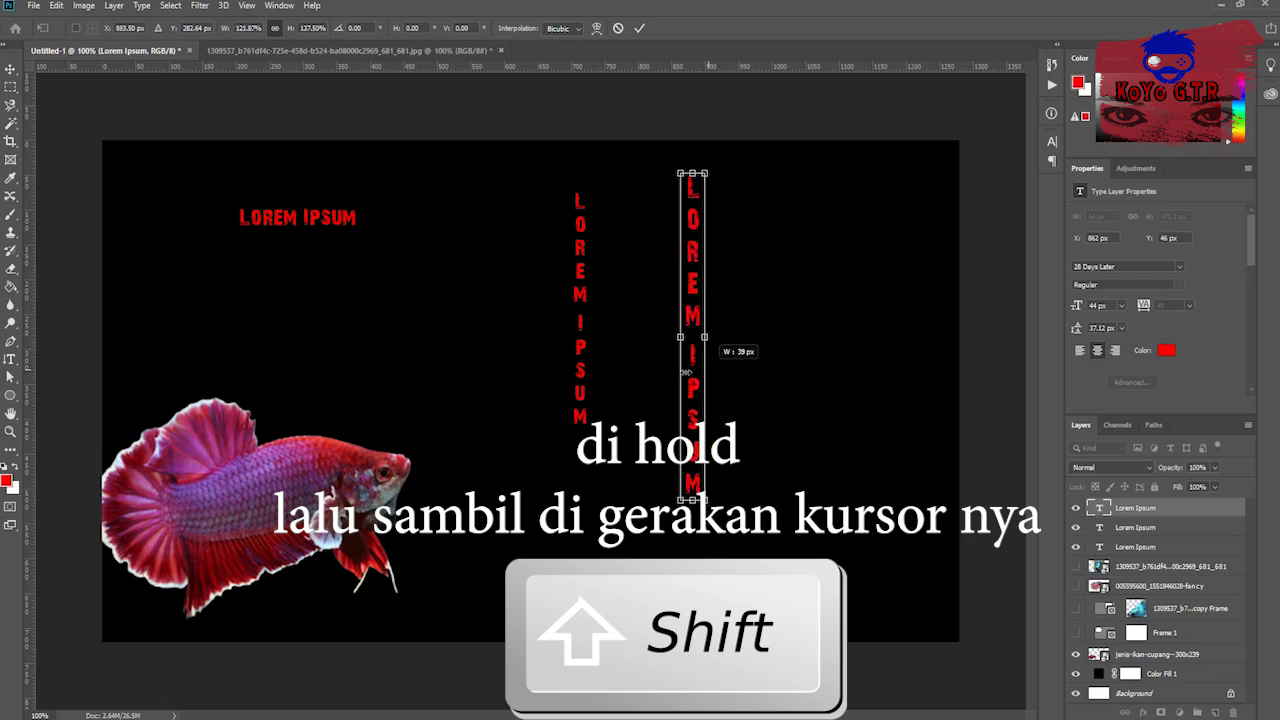
drag(557, 371, 821, 337)
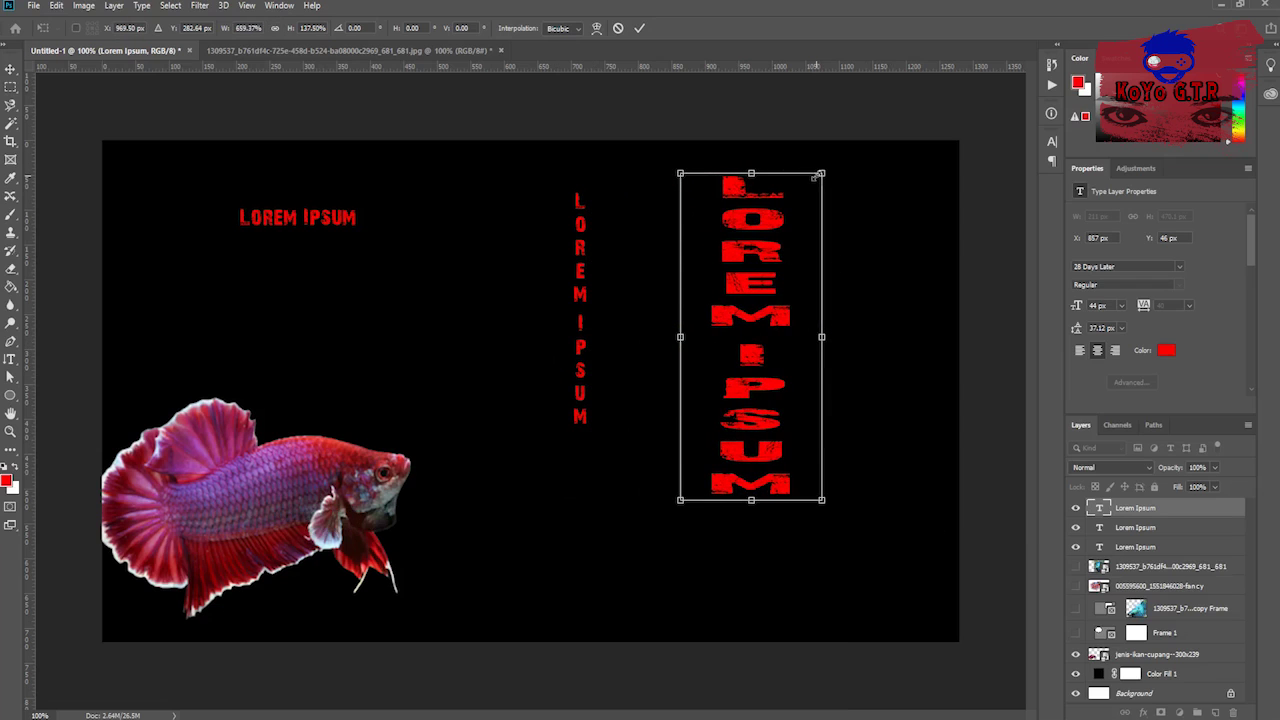
mouse_move(826, 172)
mouse_down()
mouse_move(771, 223)
mouse_move(729, 337)
mouse_move(777, 320)
mouse_move(906, 161)
mouse_move(846, 414)
mouse_move(749, 423)
mouse_move(737, 289)
mouse_move(909, 219)
mouse_move(840, 176)
mouse_move(857, 240)
mouse_move(791, 251)
mouse_move(830, 218)
mouse_up()
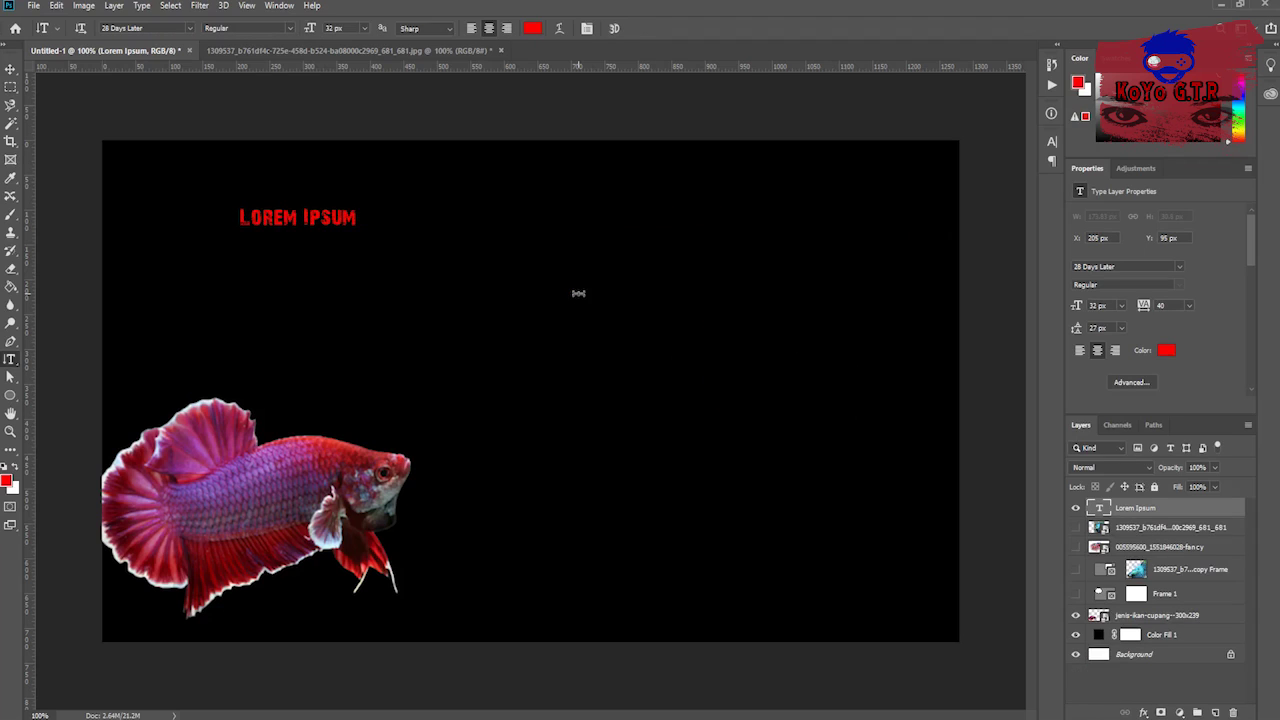
Quick-select the blue betta's head, body, dorsal fin, tail and lower fins, then copy them to Layer 1
key(ctrl+r)
key(ctrl+r)
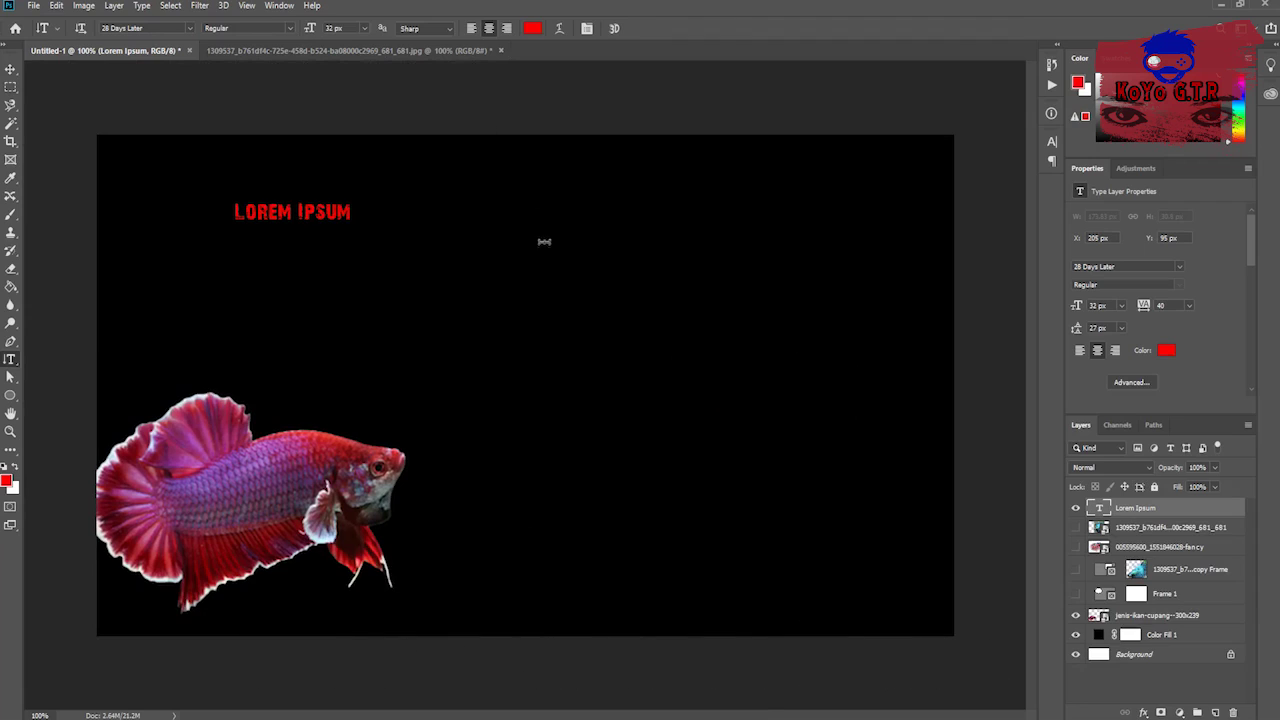
key(ctrl+j)
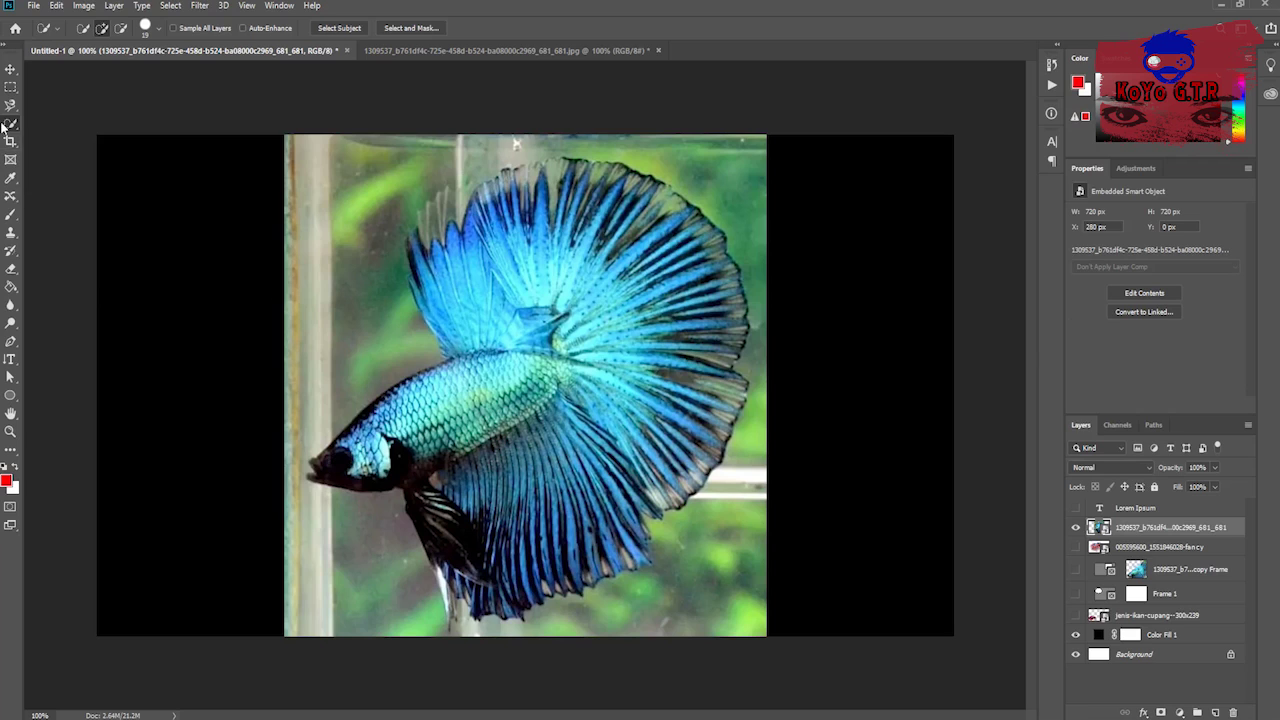
key(w)
click(389, 440)
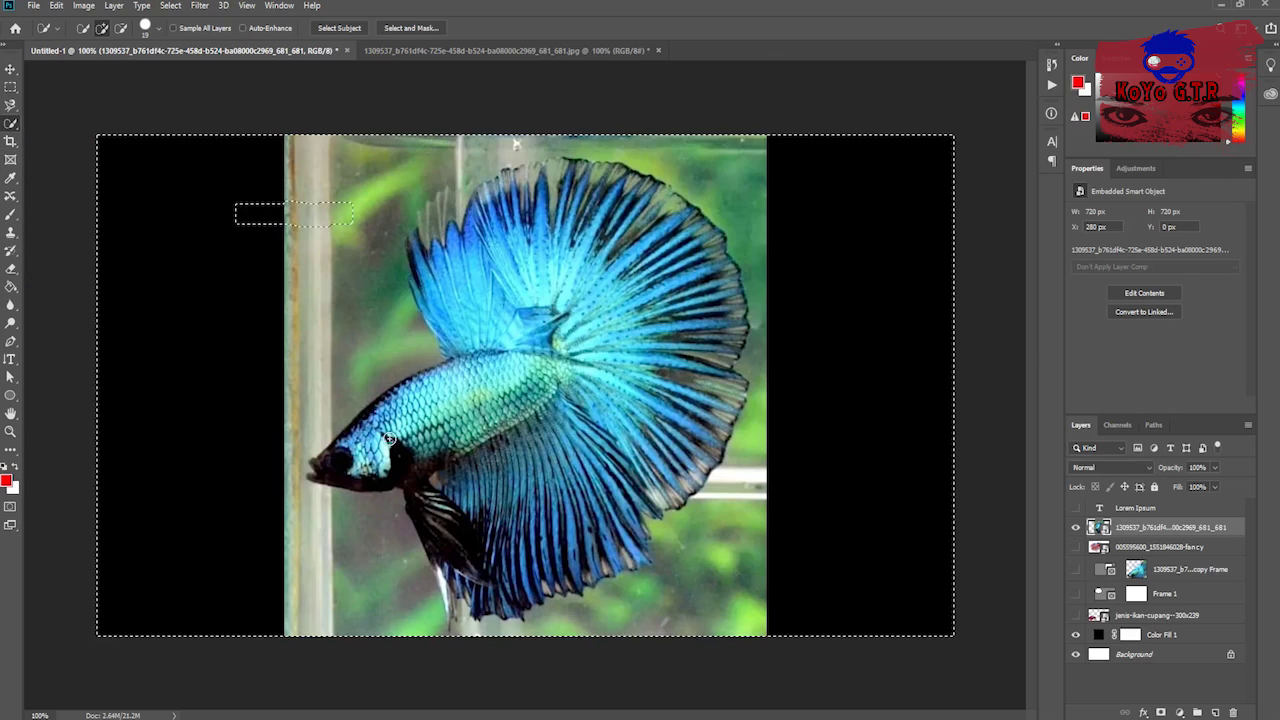
key(ctrl+d)
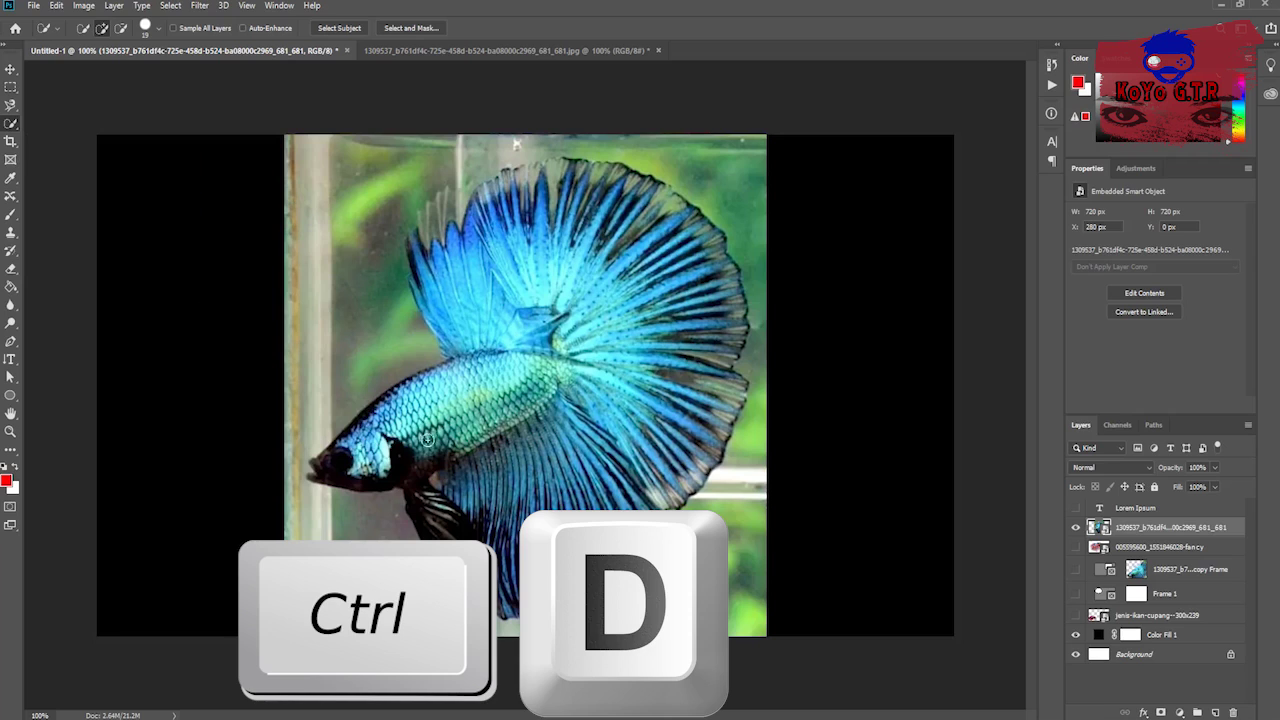
mouse_move(427, 440)
mouse_down()
mouse_move(500, 208)
mouse_move(674, 201)
mouse_move(615, 464)
mouse_move(404, 444)
mouse_move(461, 216)
mouse_up()
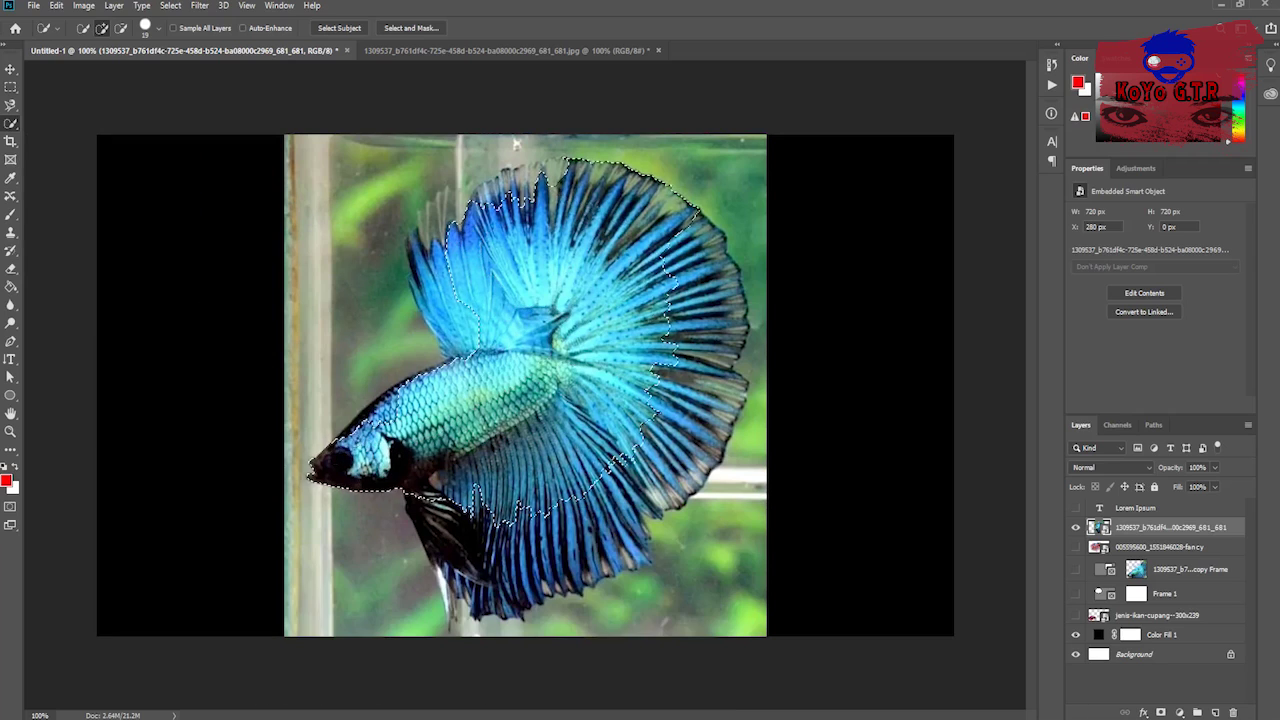
drag(465, 511, 632, 540)
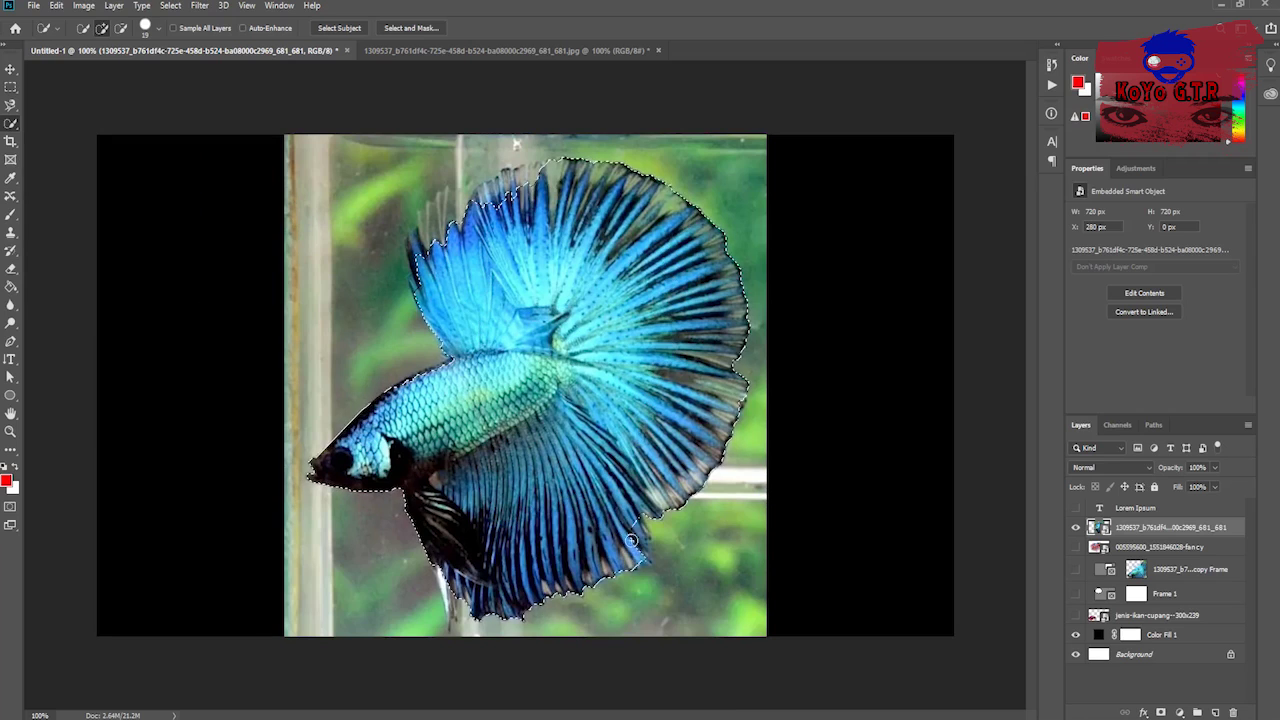
key(ctrl+j)
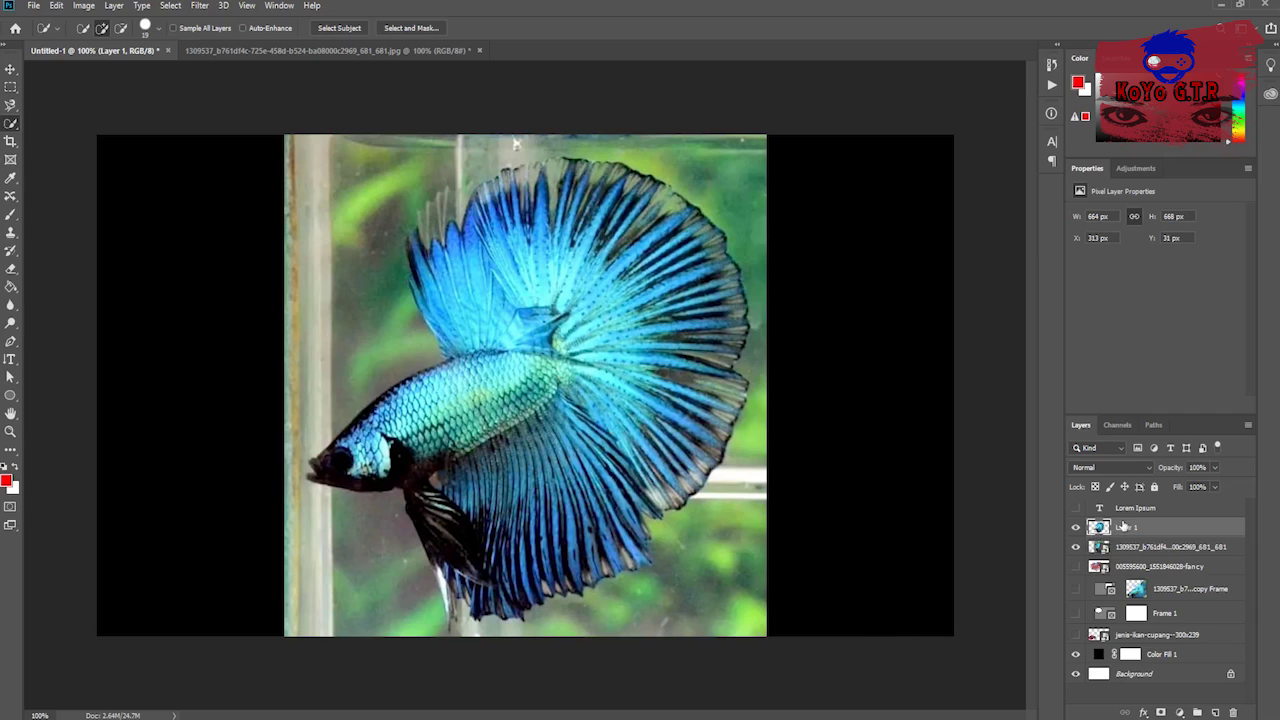
Hide the fish photo layer to check the cut-out, undo, and invert the fish selection
click(1077, 547)
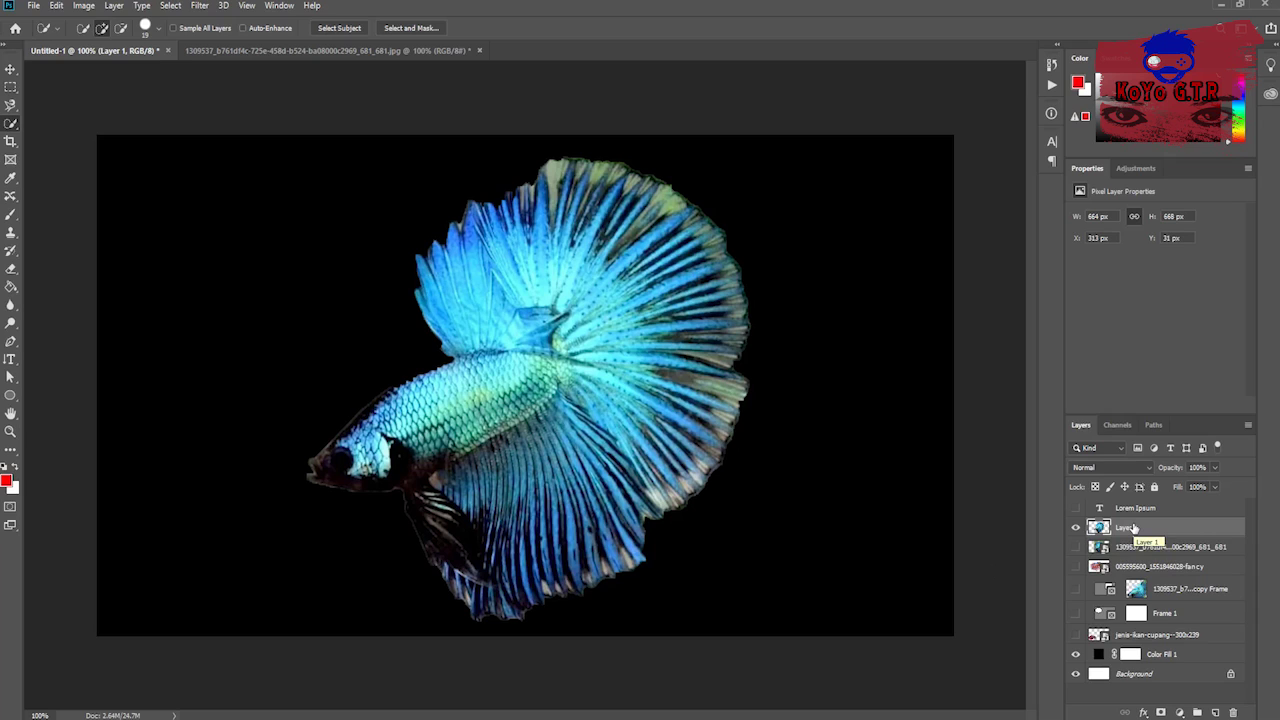
key(ctrl+z)
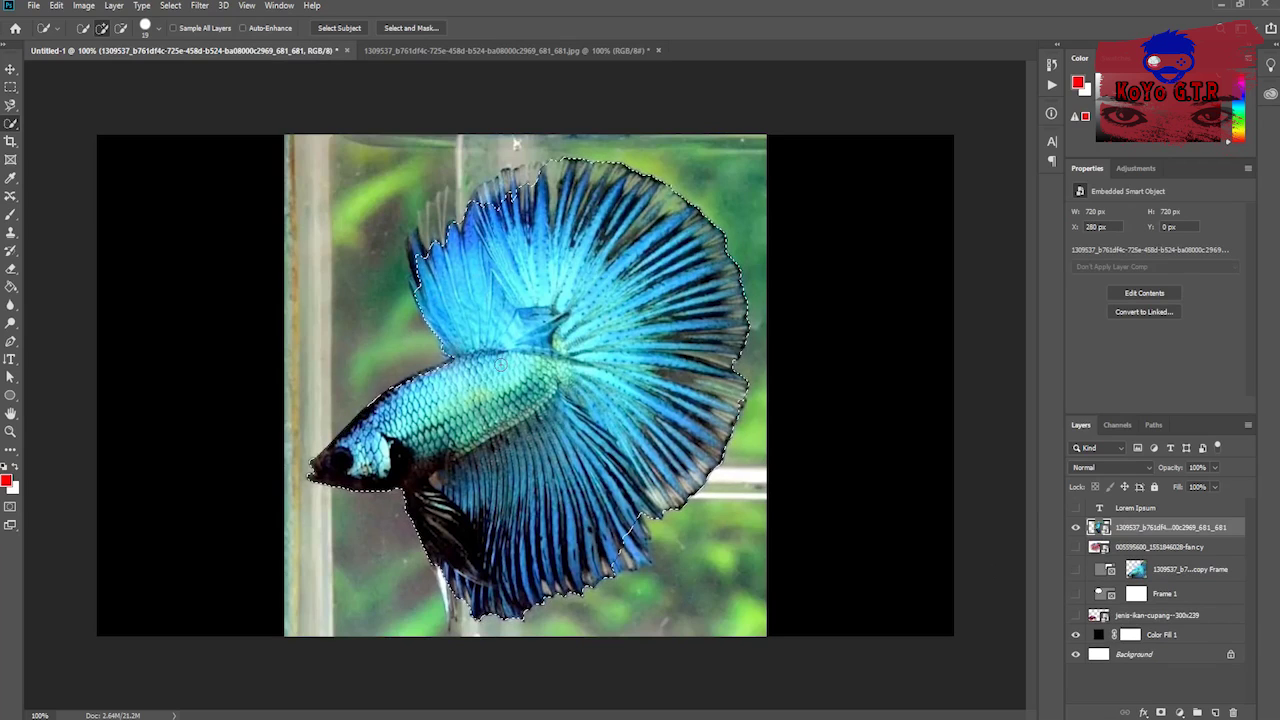
key(ctrl+shift+i)
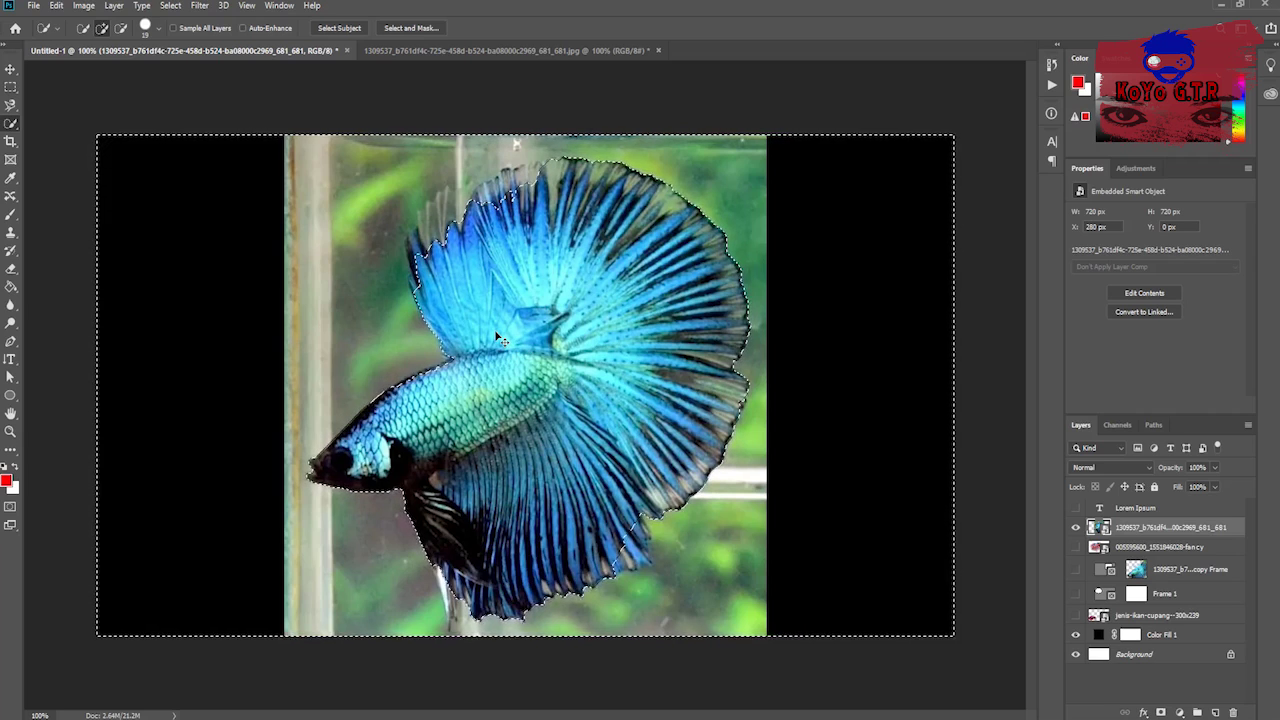
Copy the inverted selection to a new layer, check it, then undo back to the fish selection
key(ctrl+j)
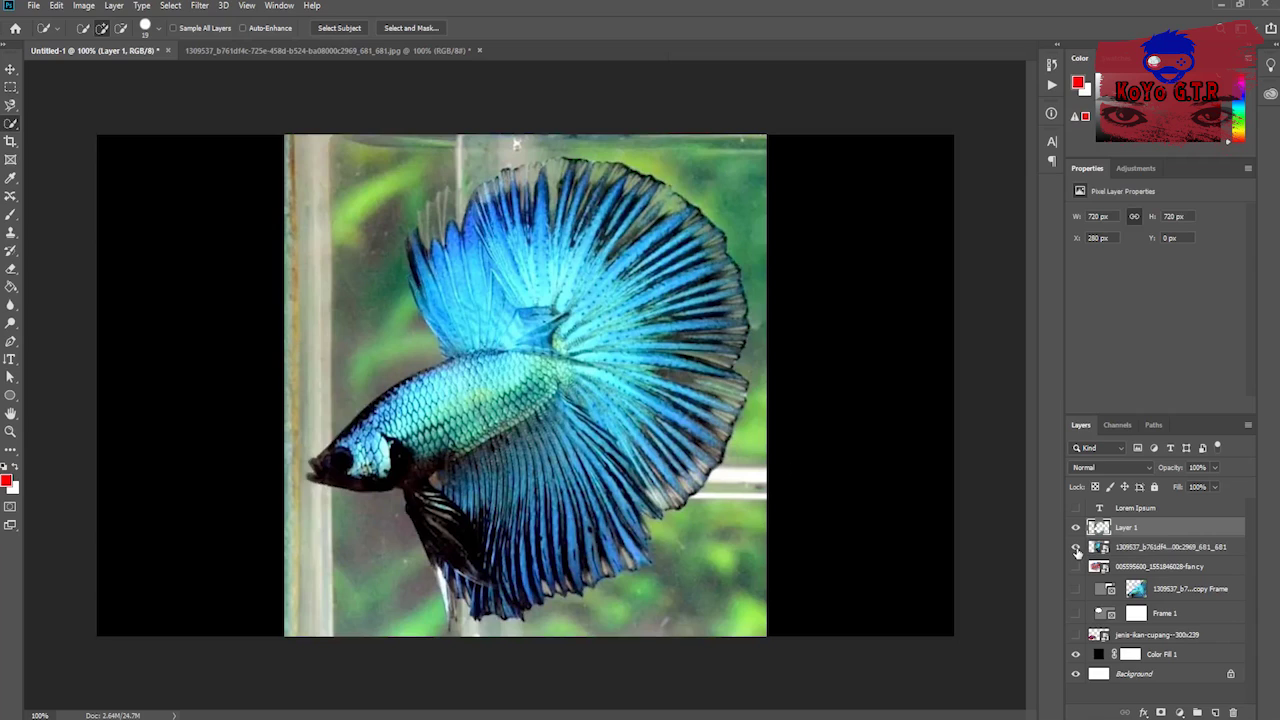
click(1076, 548)
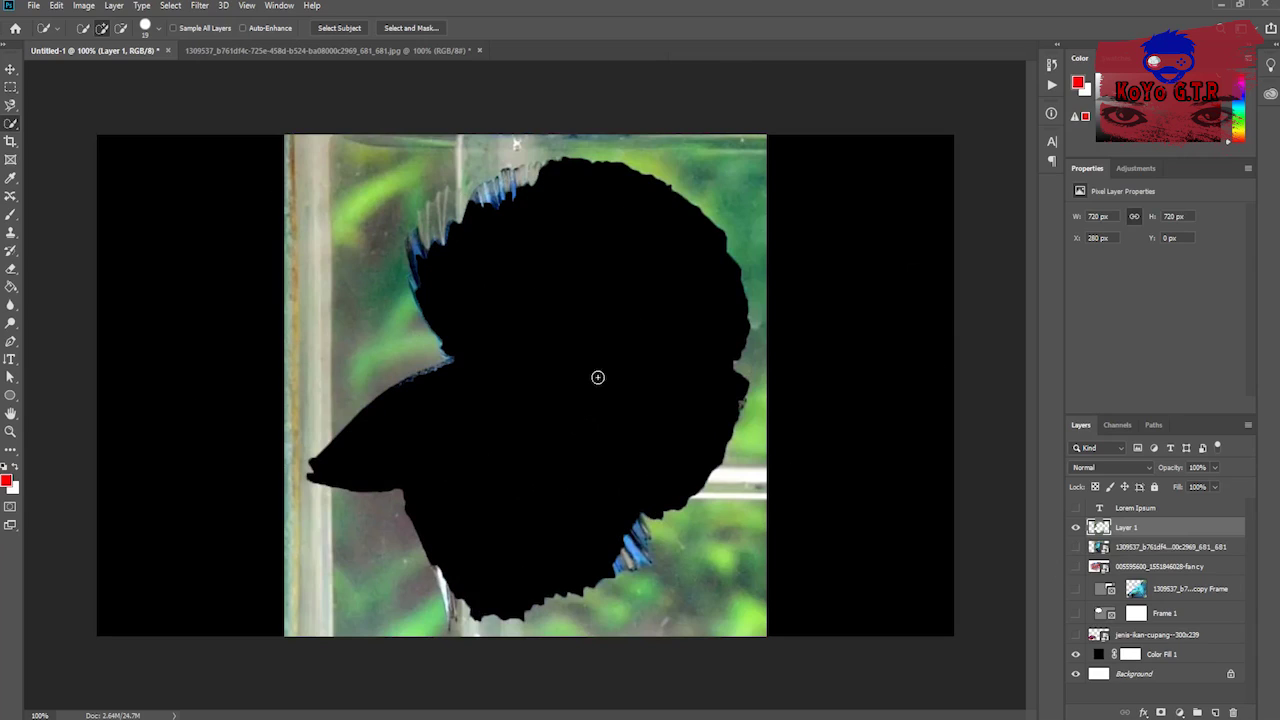
key(ctrl+z)
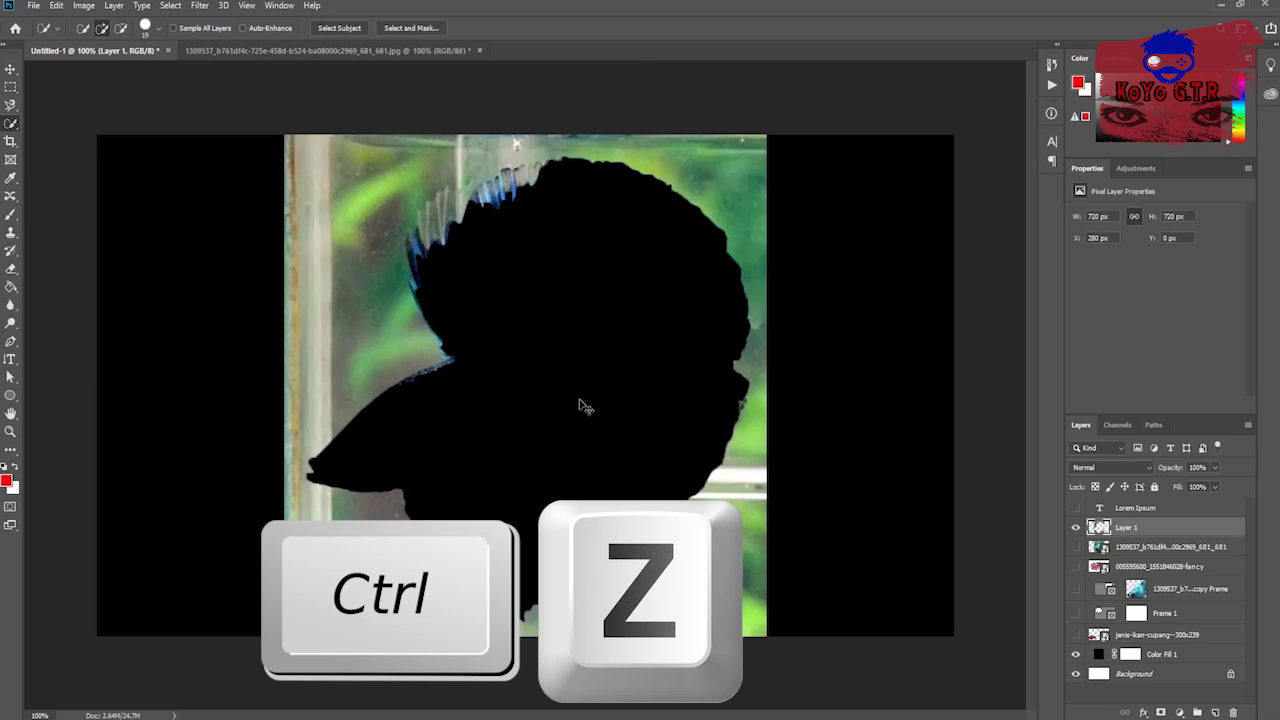
key(ctrl+z)
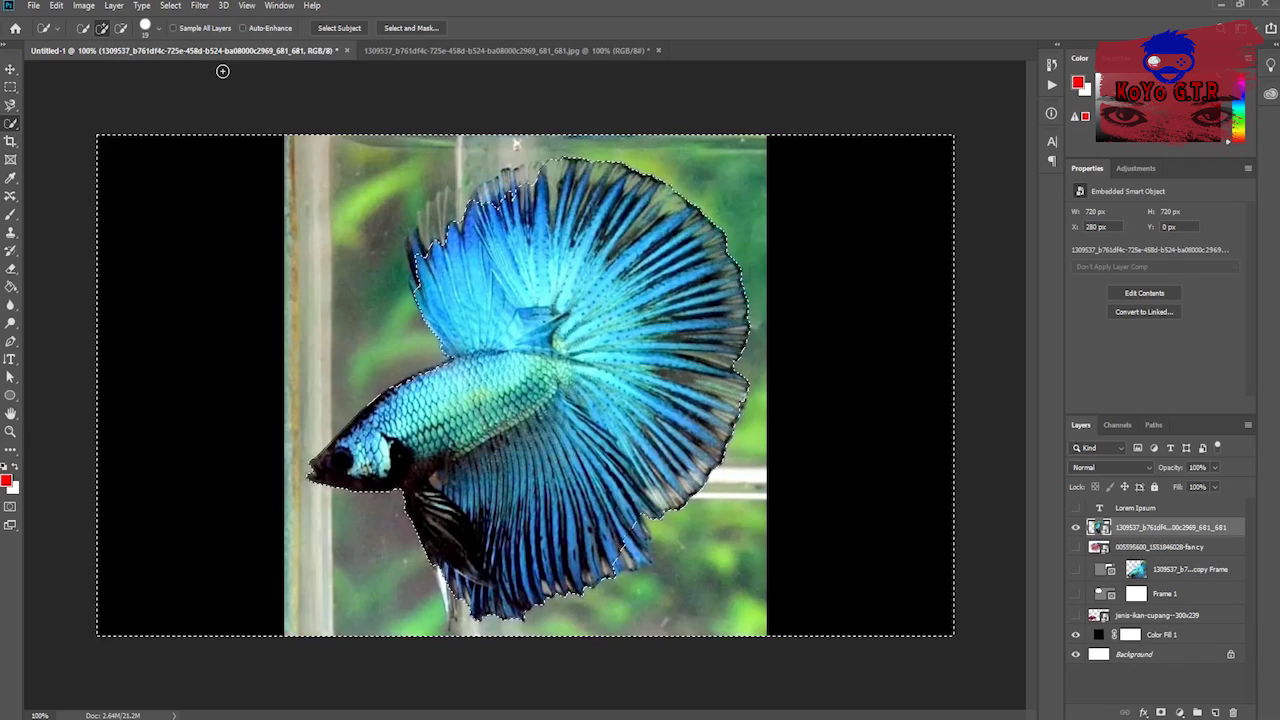
Show the rulers, switch to the Move tool and deselect the fish
key(ctrl+r)
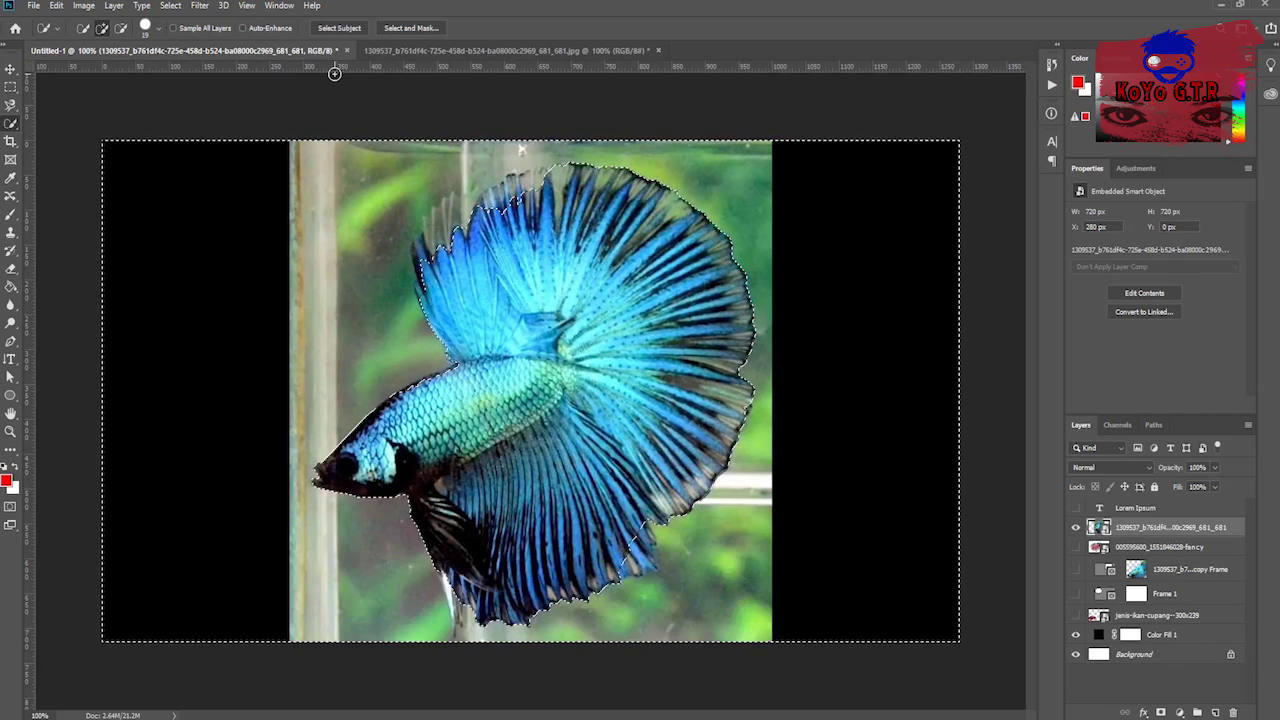
key(v)
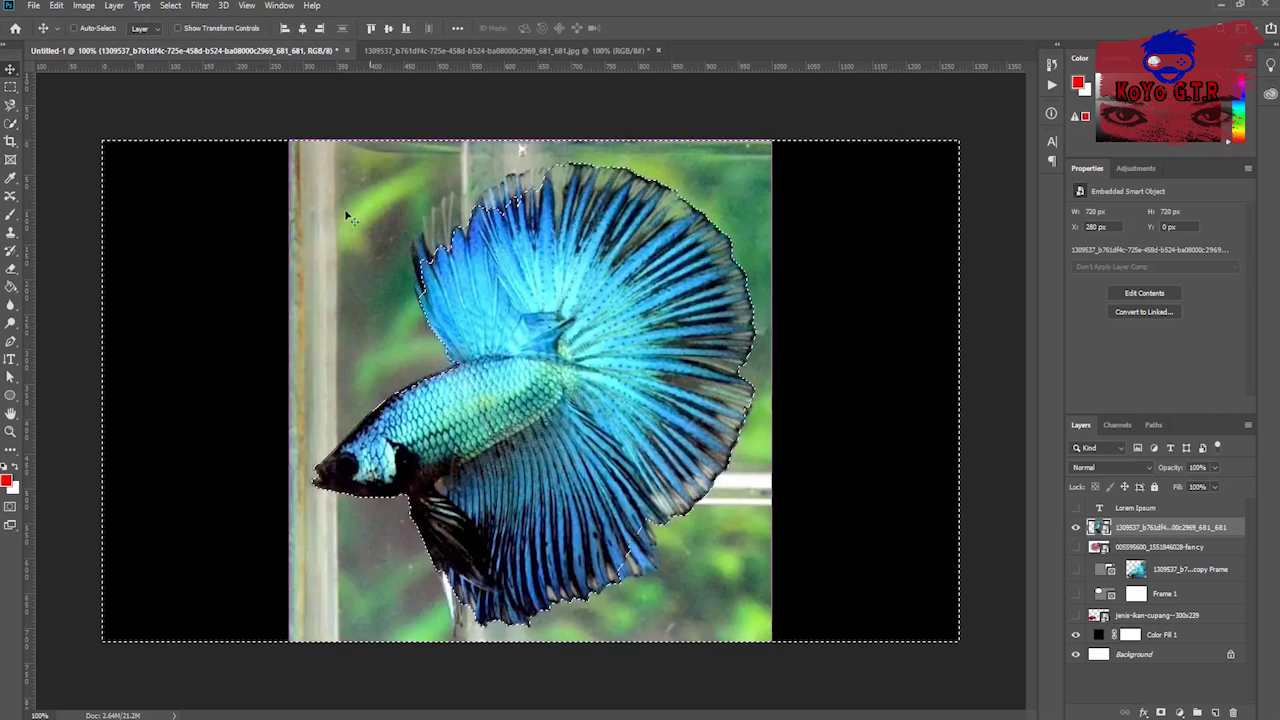
key(ctrl+d)
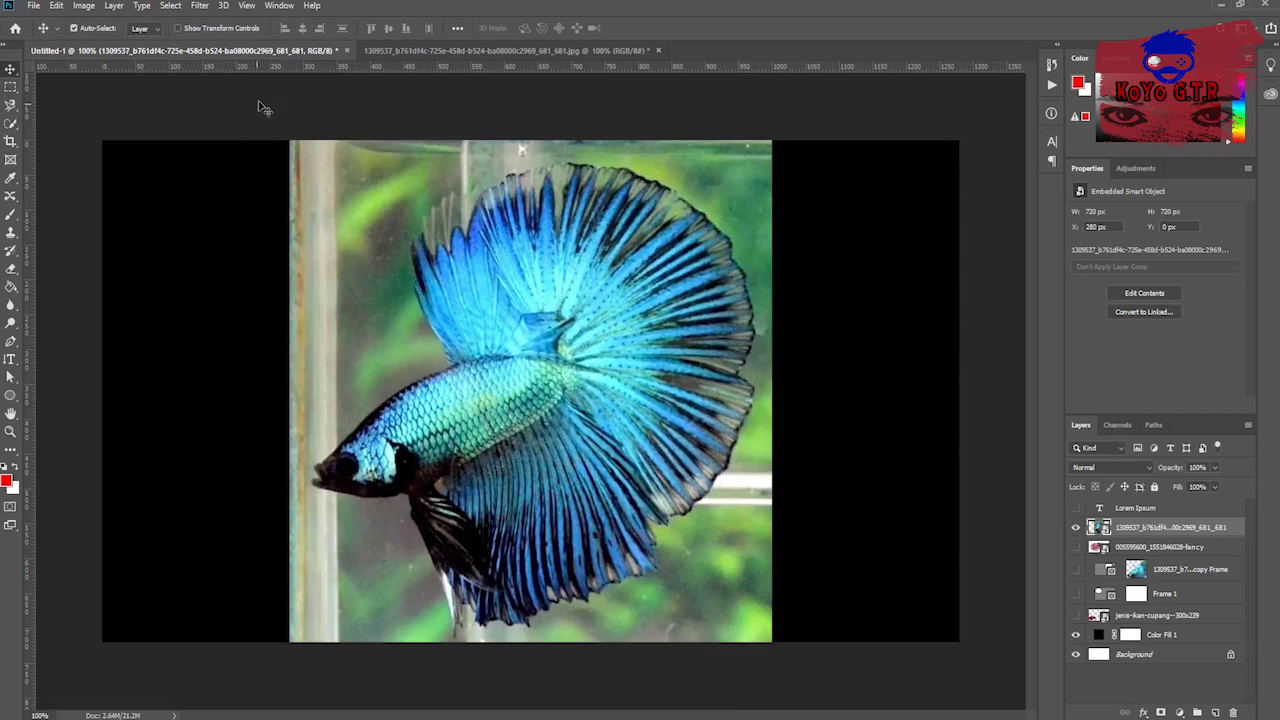
Drag guides from the rulers across the canvas and the photo's left edge, then hide them
drag(283, 70, 262, 305)
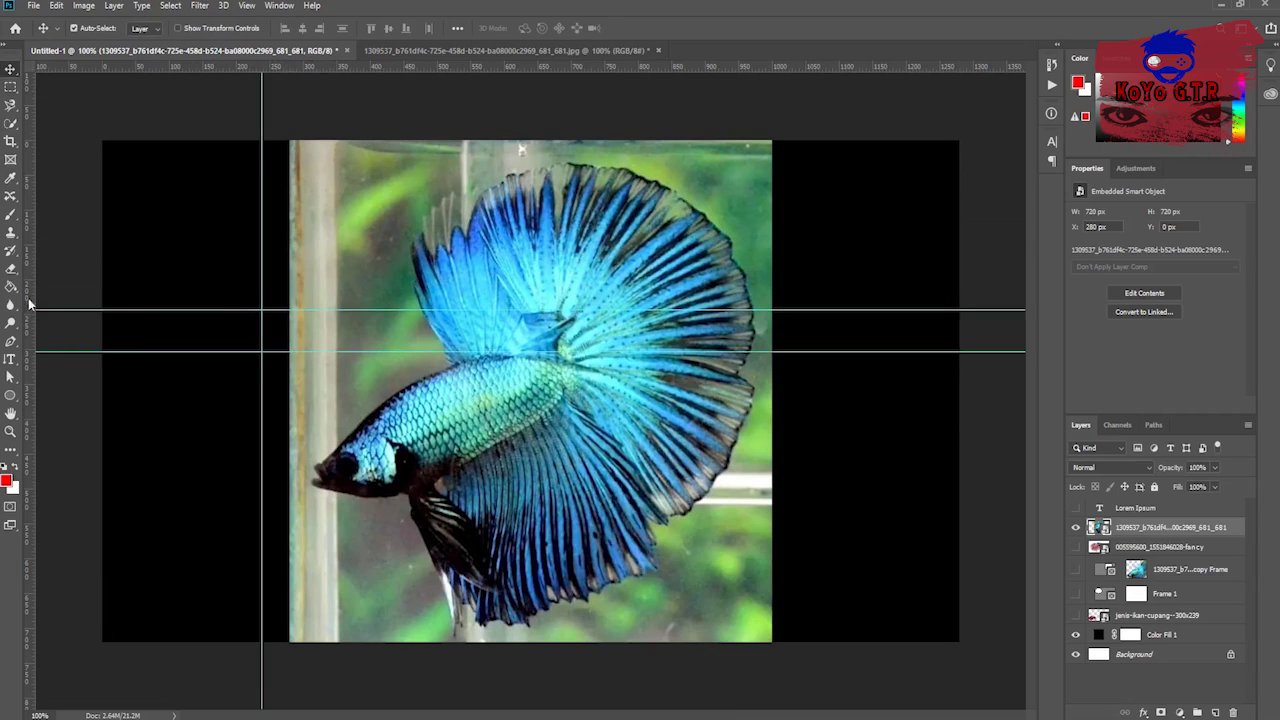
mouse_move(26, 287)
mouse_down()
mouse_move(288, 290)
mouse_move(326, 314)
mouse_up()
key(ctrl+semicolon)
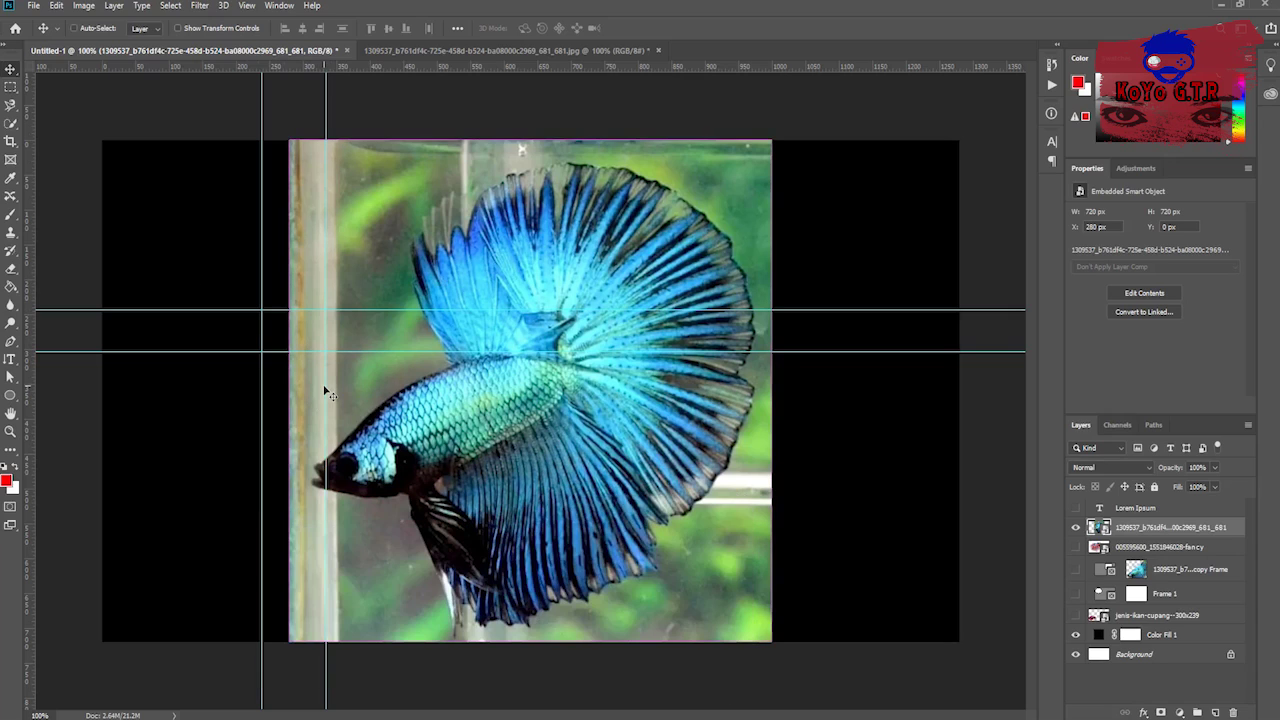
key(ctrl+h)
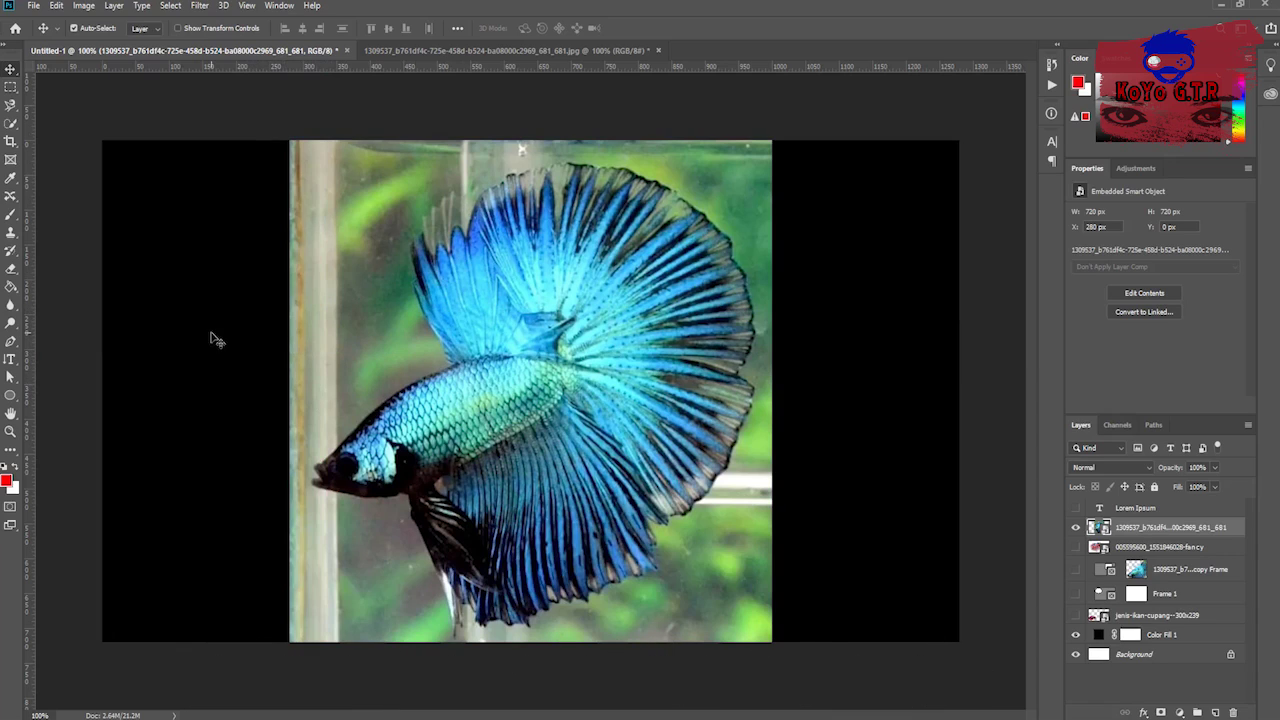
Draw a red ellipse of about 220 × 202 px on the black area left of the fish photo
click(13, 398)
drag(165, 284, 333, 431)
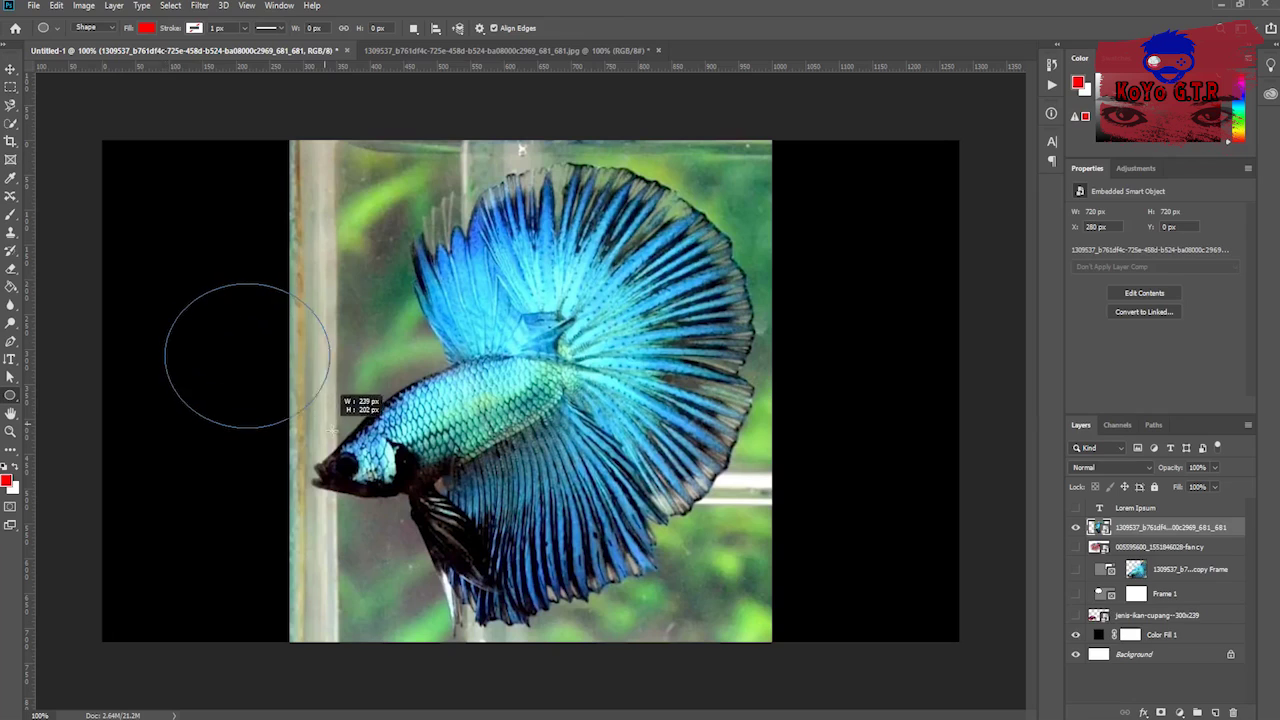